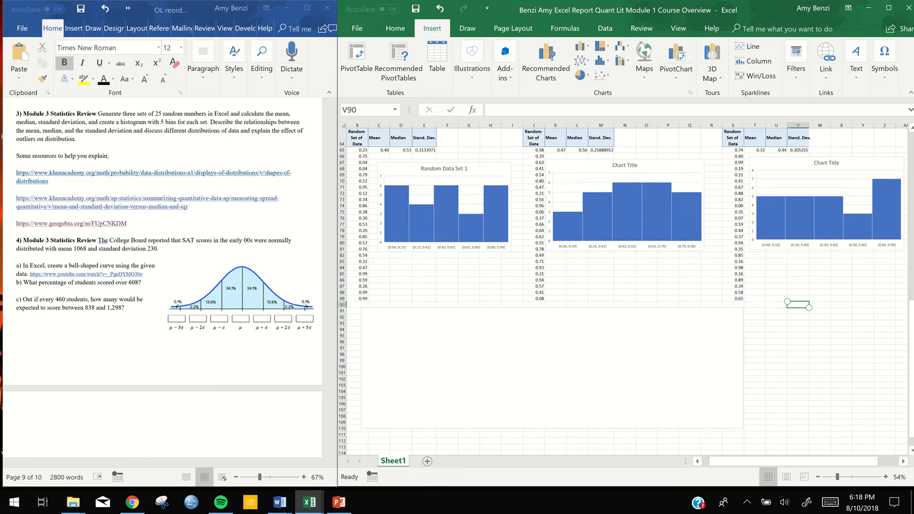
Insert a blank line after the YouTube link in question 4a of the Word document
{"action": "scroll", "coordinate": [619, 286], "scroll_direction": "down", "scroll_amount": 8}
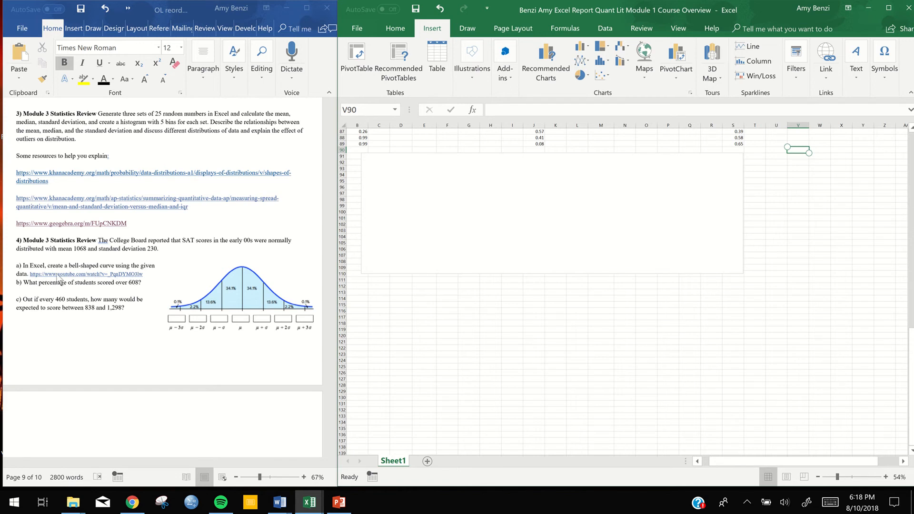
{"action": "left_click", "coordinate": [150, 275]}
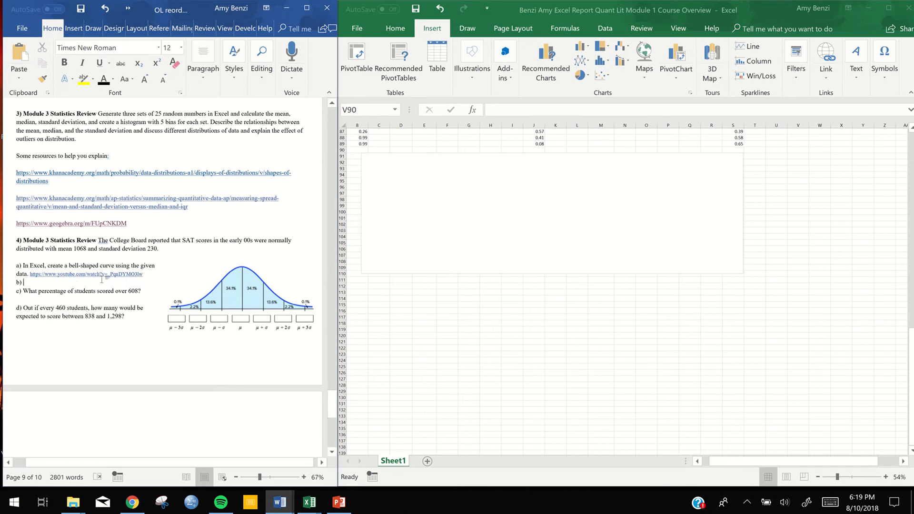
{"action": "key", "text": "Return"}
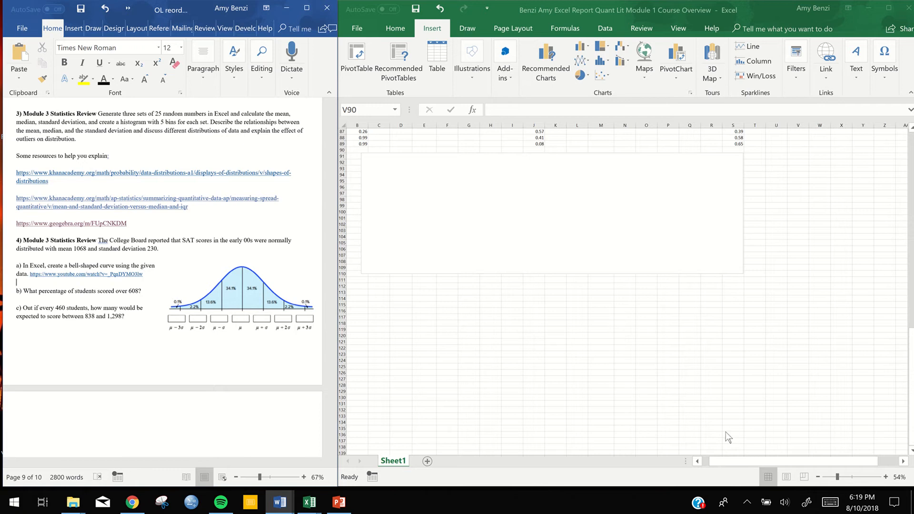
Switch to the Excel workbook and label cell A112 "4)", below the existing histograms and the empty text box
{"action": "left_click", "coordinate": [709, 461]}
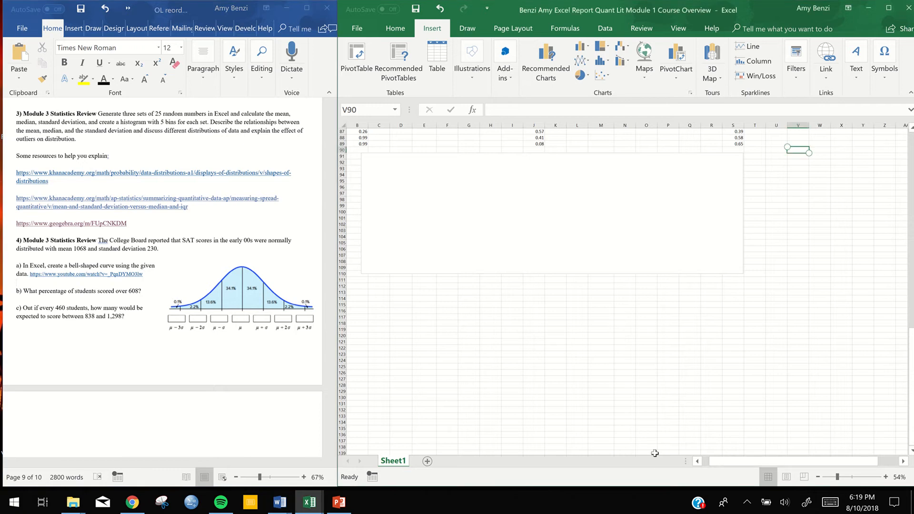
{"action": "left_click", "coordinate": [697, 461]}
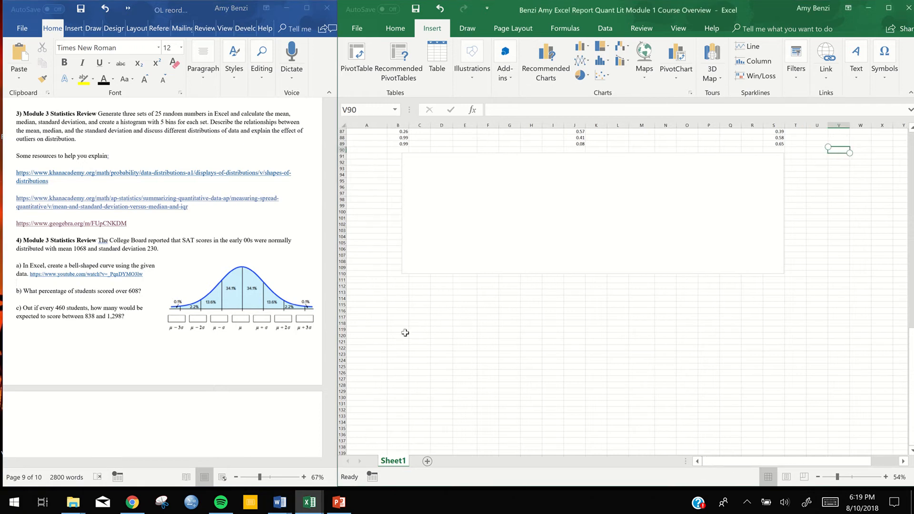
{"action": "left_click", "coordinate": [371, 293]}
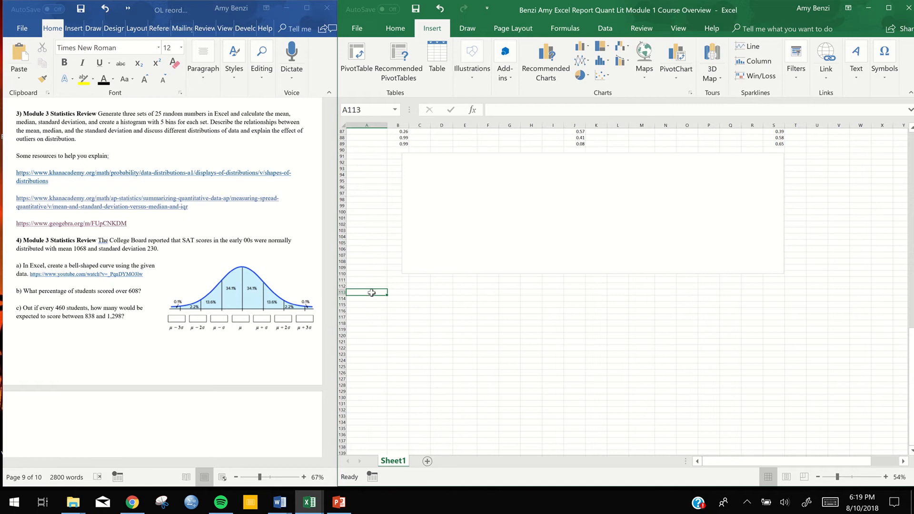
{"action": "scroll", "coordinate": [501, 330], "scroll_direction": "down", "scroll_amount": 6}
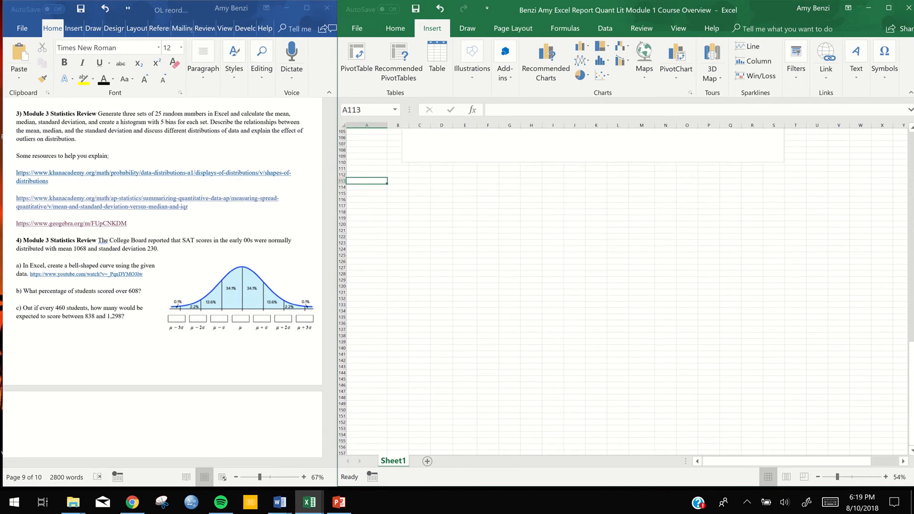
{"action": "scroll", "coordinate": [373, 190], "scroll_direction": "up", "scroll_amount": 6}
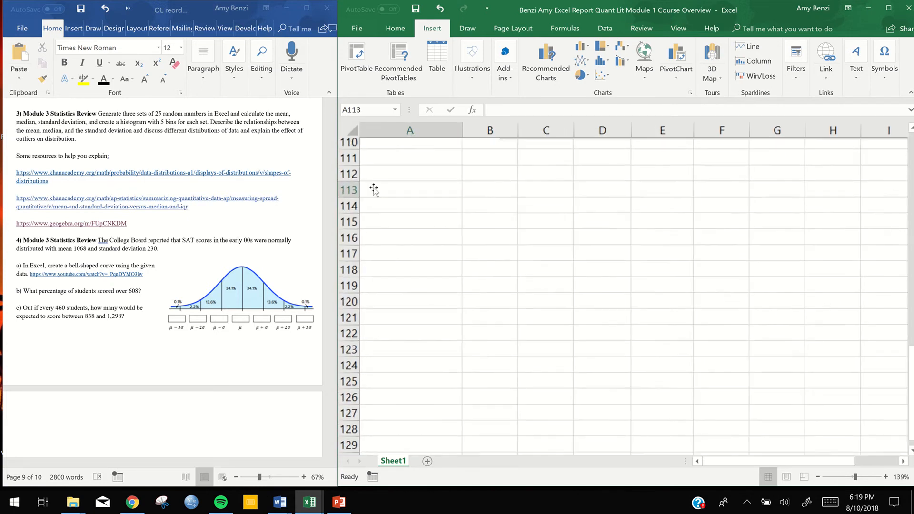
{"action": "left_click", "coordinate": [375, 177]}
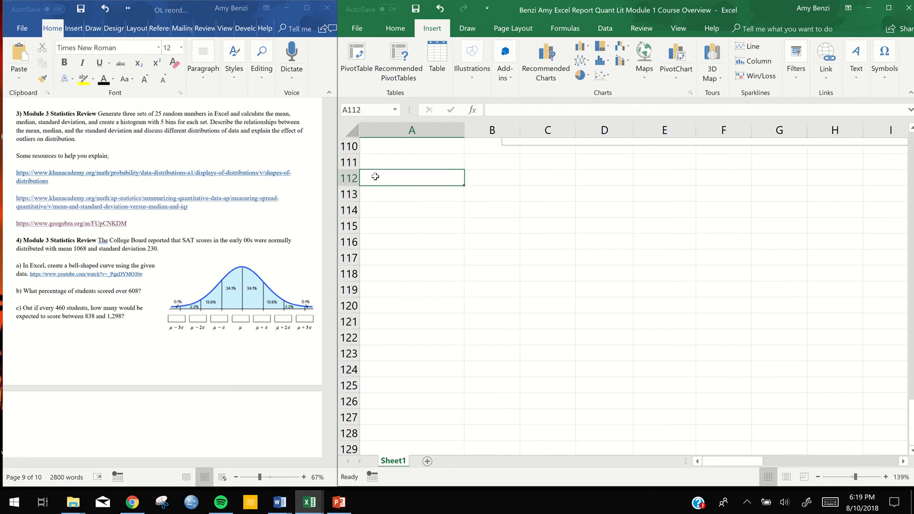
{"action": "type", "text": "4)"}
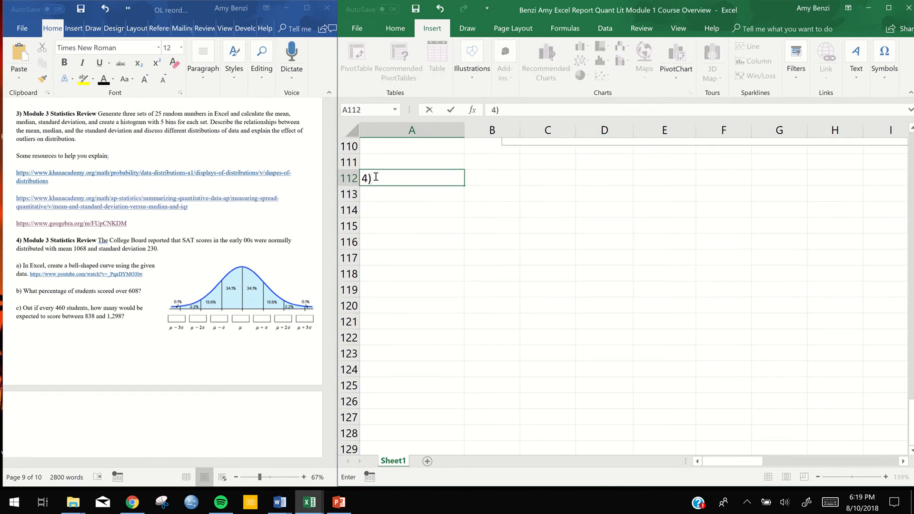
Enter the heading "Mean" in B112 and the value 1068 in B113
{"action": "left_click", "coordinate": [498, 179]}
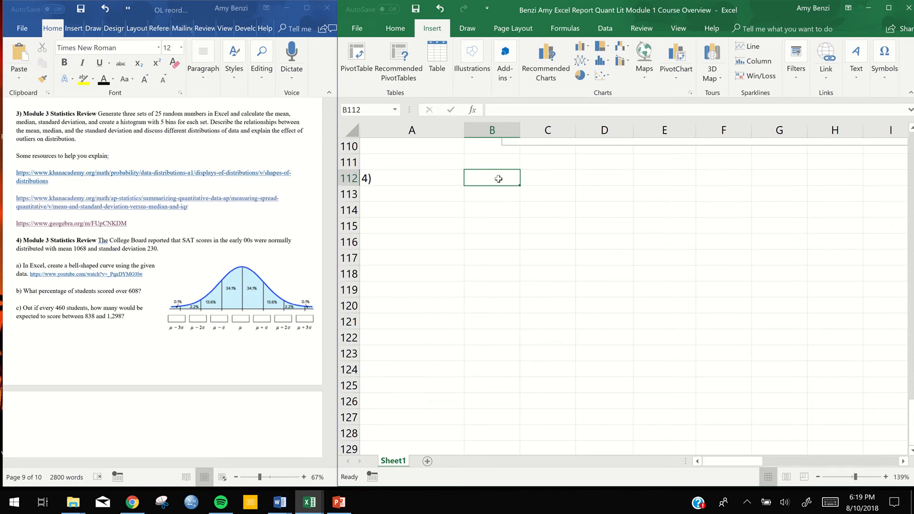
{"action": "type", "text": "Mean"}
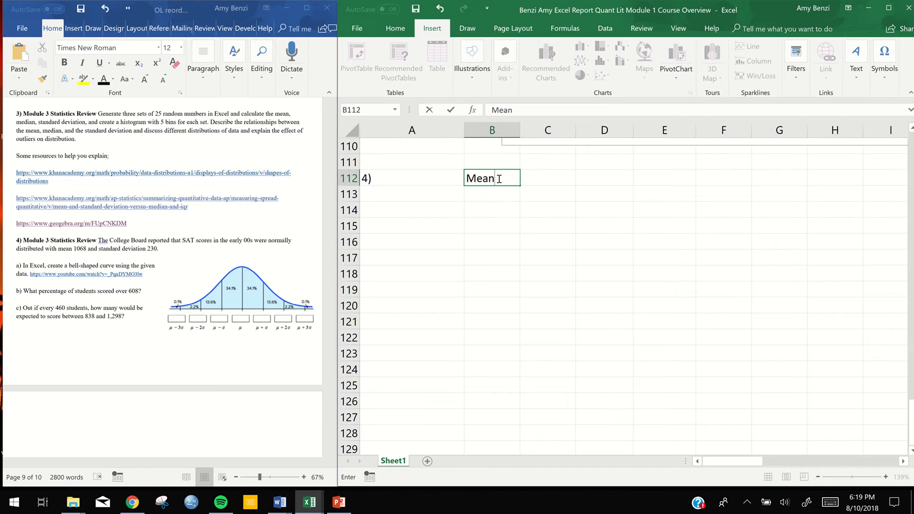
{"action": "left_click", "coordinate": [485, 191]}
{"action": "type", "text": "106"}
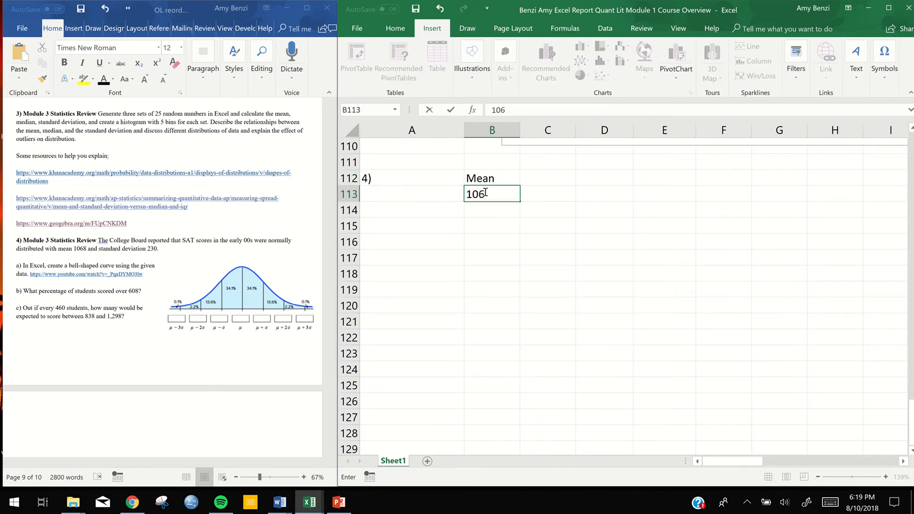
{"action": "type", "text": "8"}
Enter the heading "Stand. Dev." in C112 at font size 10 and the value 230 in C113
{"action": "left_click", "coordinate": [528, 177]}
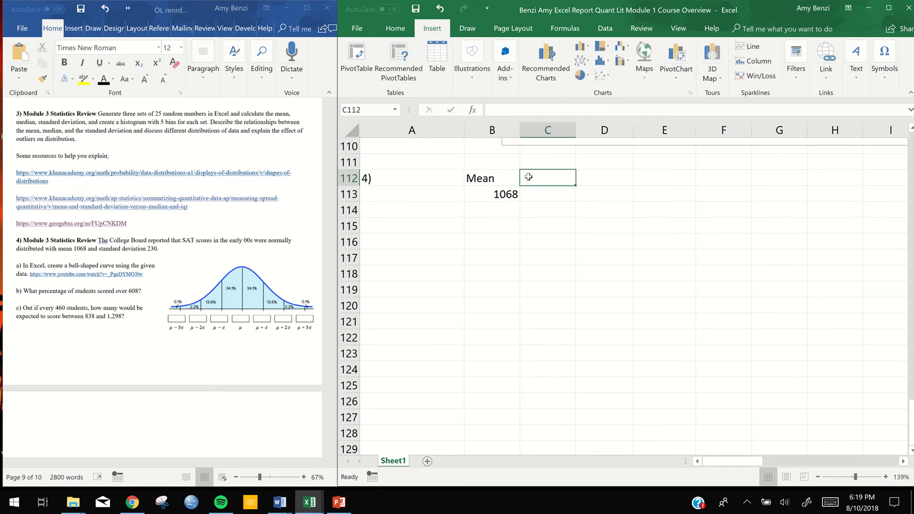
{"action": "left_click", "coordinate": [396, 30]}
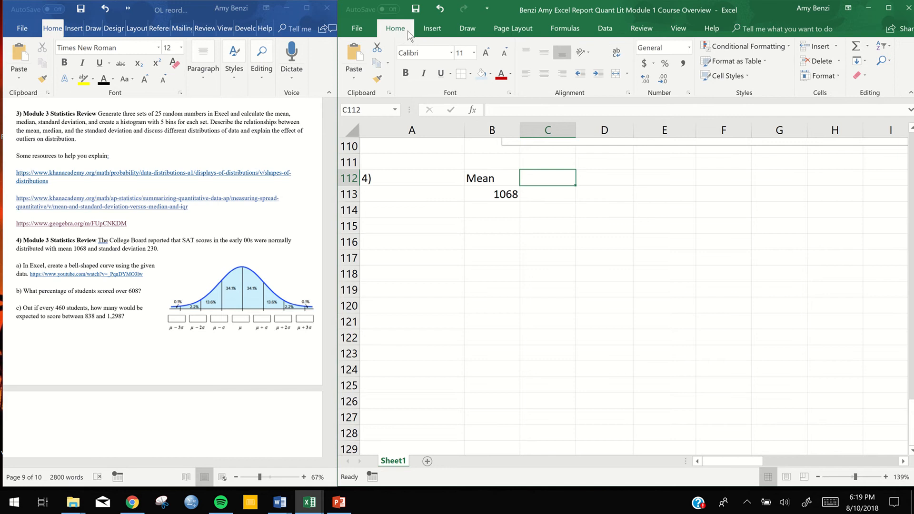
{"action": "left_click", "coordinate": [474, 53]}
{"action": "left_click", "coordinate": [463, 84]}
{"action": "type", "text": "Stand"}
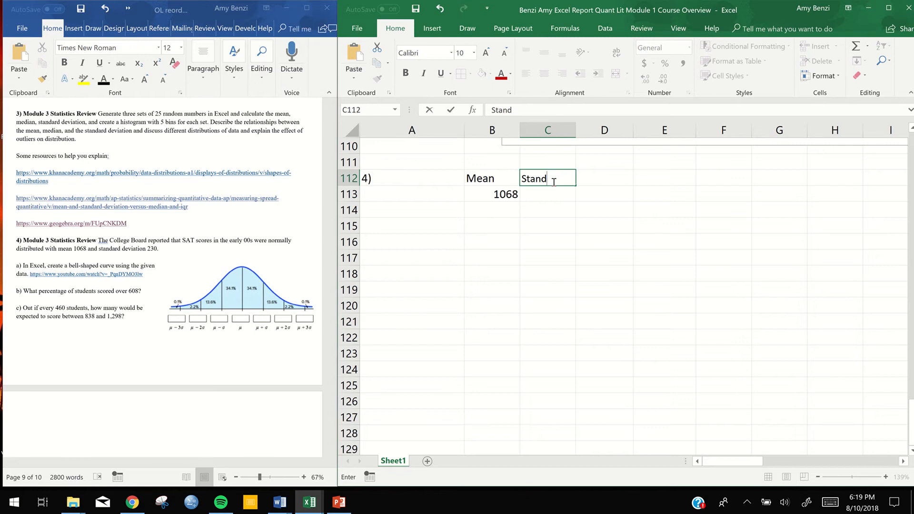
{"action": "type", "text": ". Dev."}
{"action": "key", "text": "Return"}
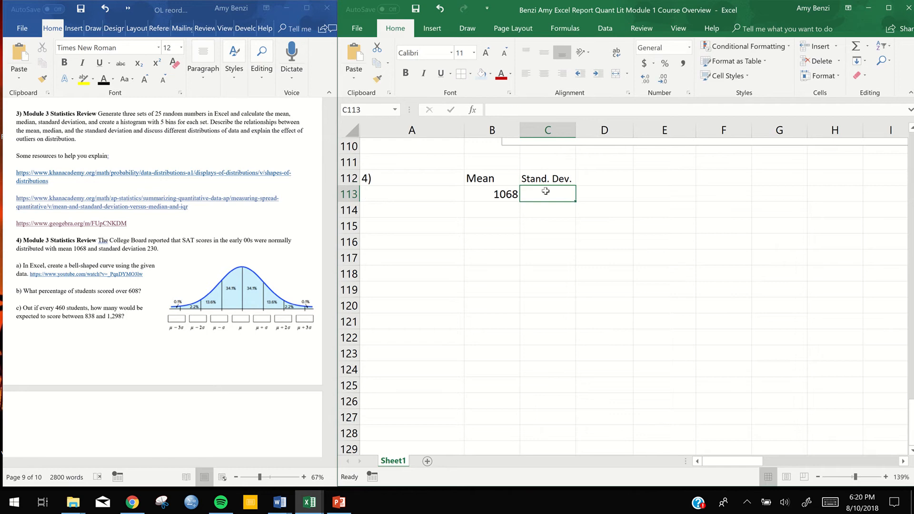
{"action": "double_click", "coordinate": [546, 192]}
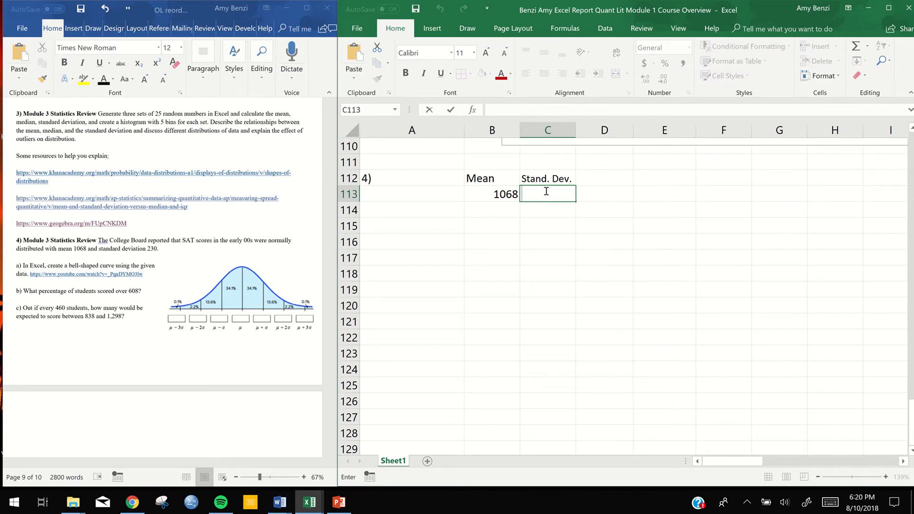
{"action": "type", "text": "230"}
{"action": "key", "text": "Return"}
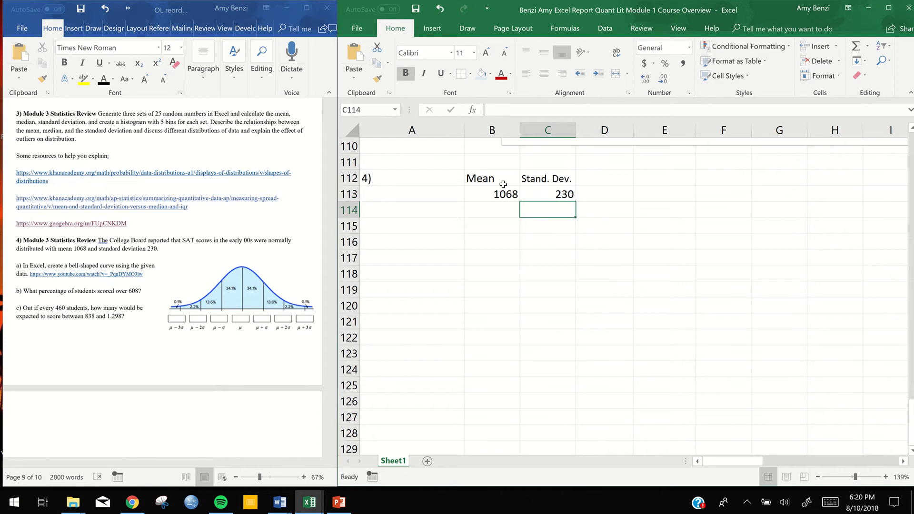
Center the contents of B112:C113 horizontally and apply all borders to the range
{"action": "left_click_drag", "start_coordinate": [501, 178], "coordinate": [534, 189]}
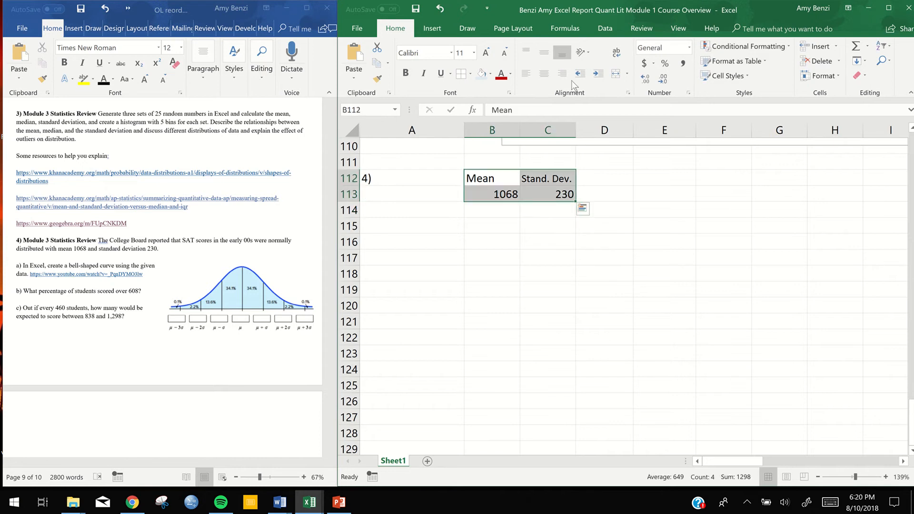
{"action": "left_click", "coordinate": [542, 76]}
{"action": "left_click", "coordinate": [649, 227]}
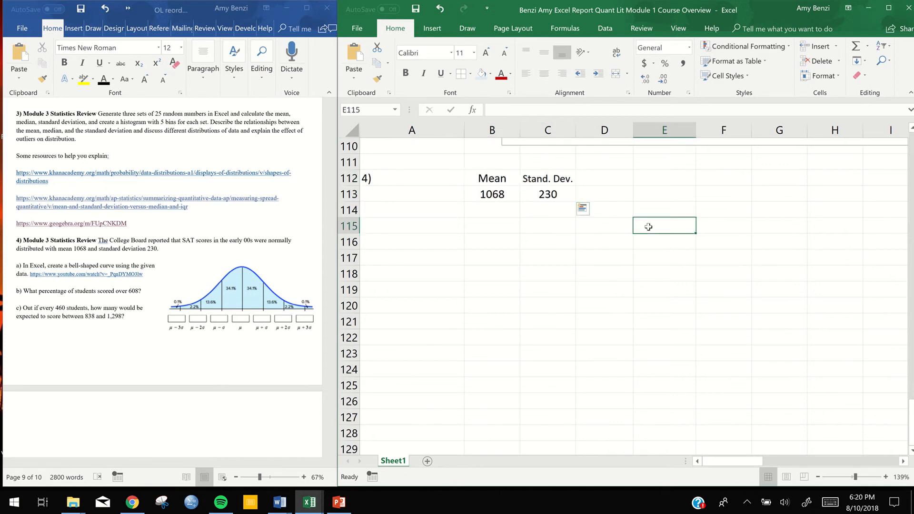
{"action": "left_click_drag", "start_coordinate": [509, 180], "coordinate": [515, 156]}
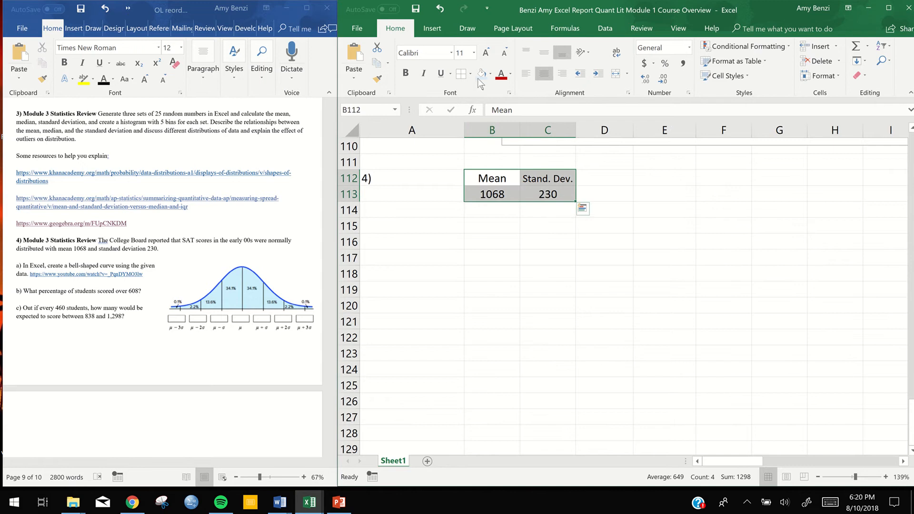
{"action": "left_click", "coordinate": [471, 74]}
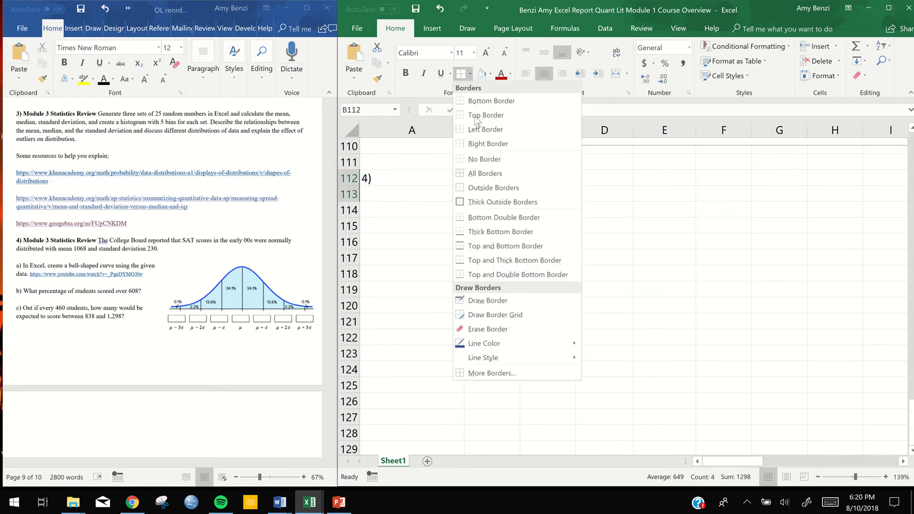
{"action": "left_click", "coordinate": [479, 173]}
Fill the heading cells B112:C112 with light blue
{"action": "left_click", "coordinate": [479, 179]}
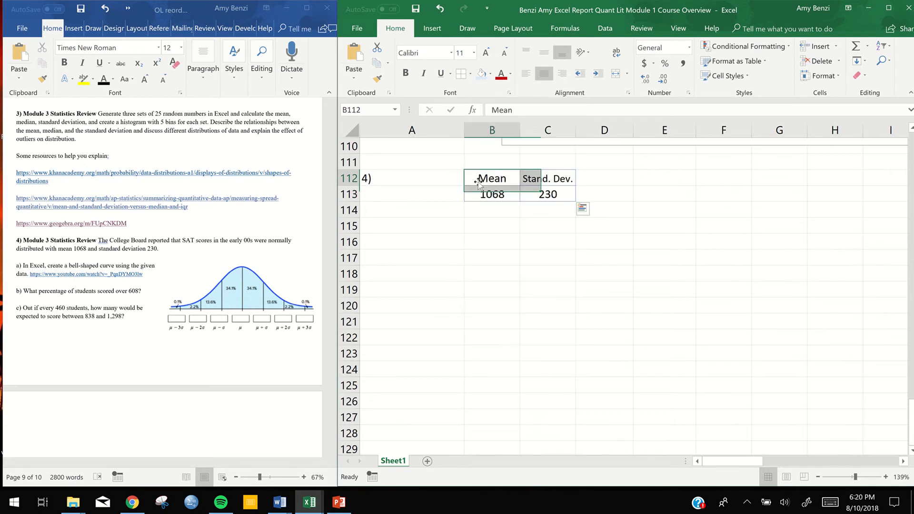
{"action": "left_click_drag", "start_coordinate": [526, 180], "coordinate": [527, 180]}
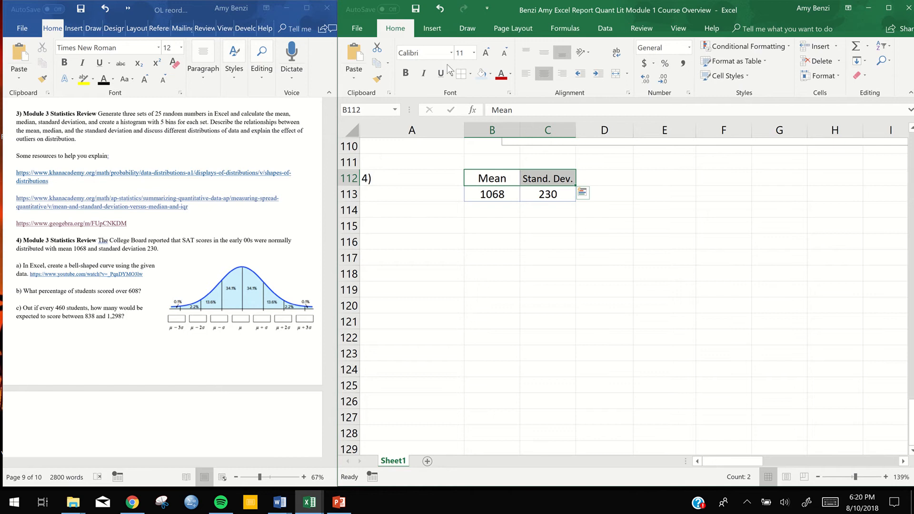
{"action": "left_click", "coordinate": [476, 75]}
{"action": "left_click", "coordinate": [547, 289]}
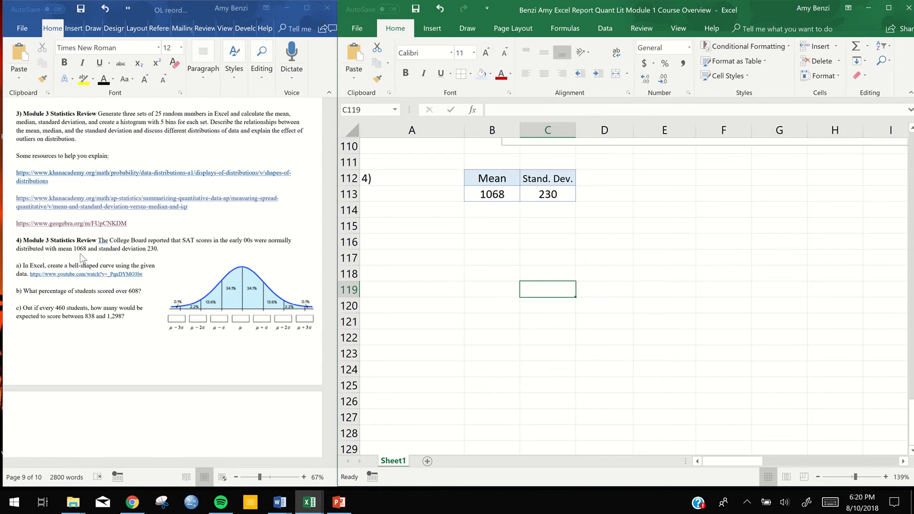
Switch to the Word document, then shift the bell curve picture in question 4 slightly and enlarge it a little from its upper-left corner
{"action": "left_click", "coordinate": [229, 289]}
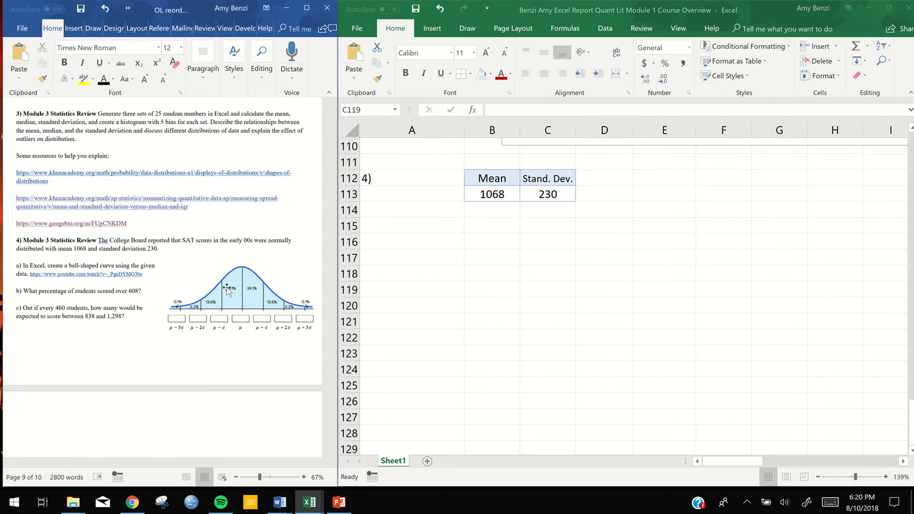
{"action": "mouse_move", "coordinate": [228, 289]}
{"action": "left_mouse_down"}
{"action": "mouse_move", "coordinate": [216, 286]}
{"action": "mouse_move", "coordinate": [225, 292]}
{"action": "left_mouse_up"}
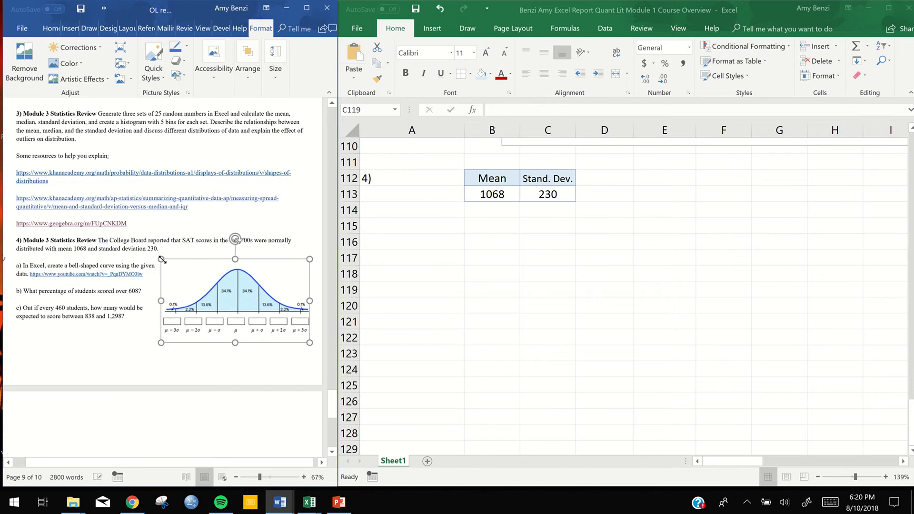
{"action": "left_click_drag", "start_coordinate": [162, 259], "coordinate": [158, 257]}
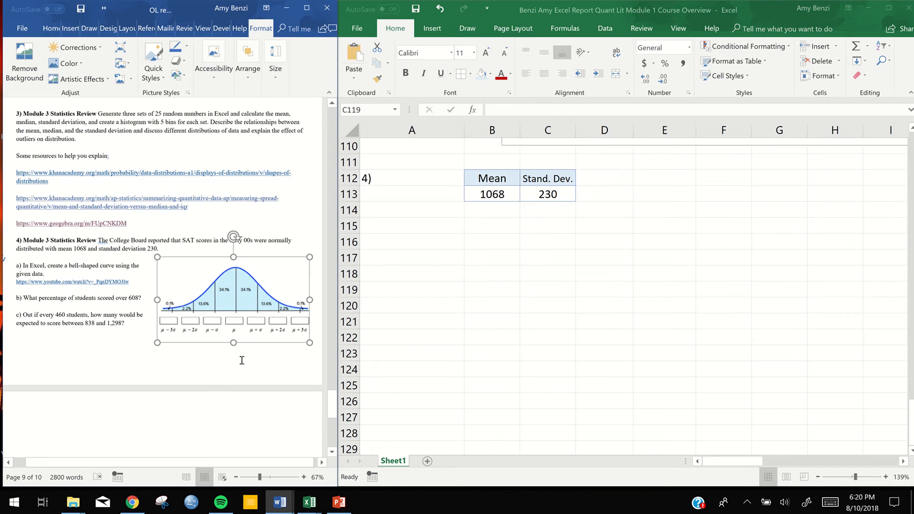
{"action": "left_click", "coordinate": [311, 381]}
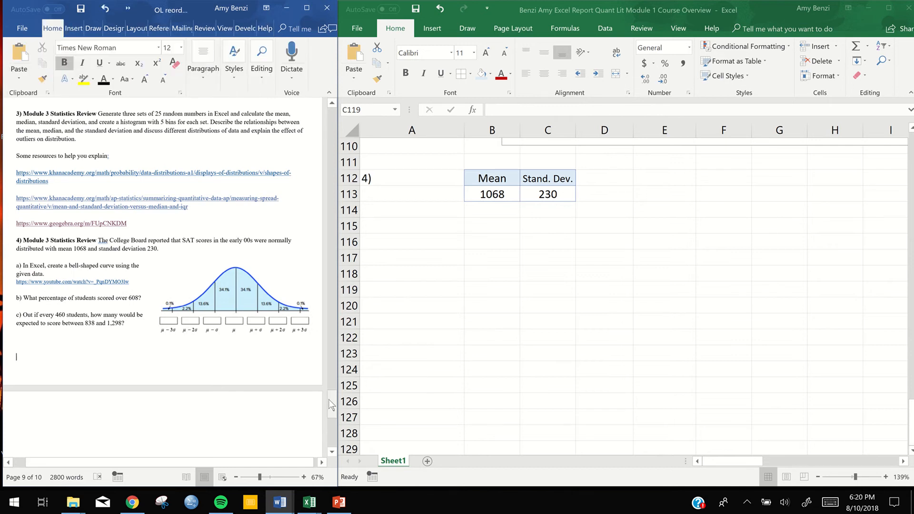
{"action": "left_click_drag", "start_coordinate": [332, 405], "coordinate": [331, 410]}
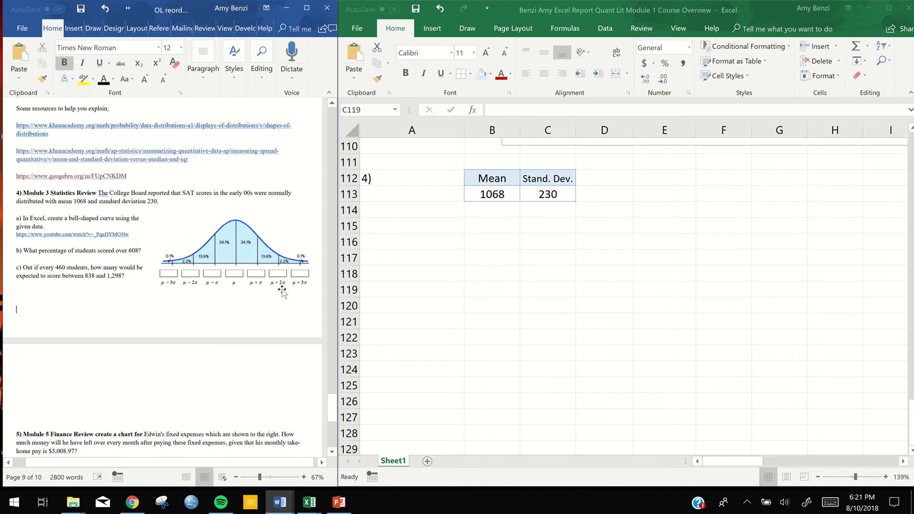
Switch to the Excel workbook and make the heading cells B112:C112 bold
{"action": "left_click", "coordinate": [647, 174]}
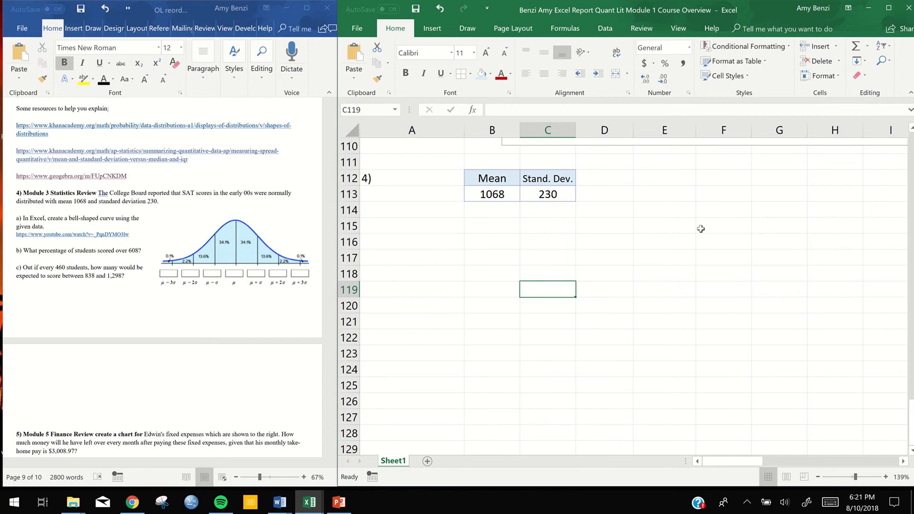
{"action": "scroll", "coordinate": [701, 228], "scroll_direction": "down", "scroll_amount": 4, "text": "ctrl"}
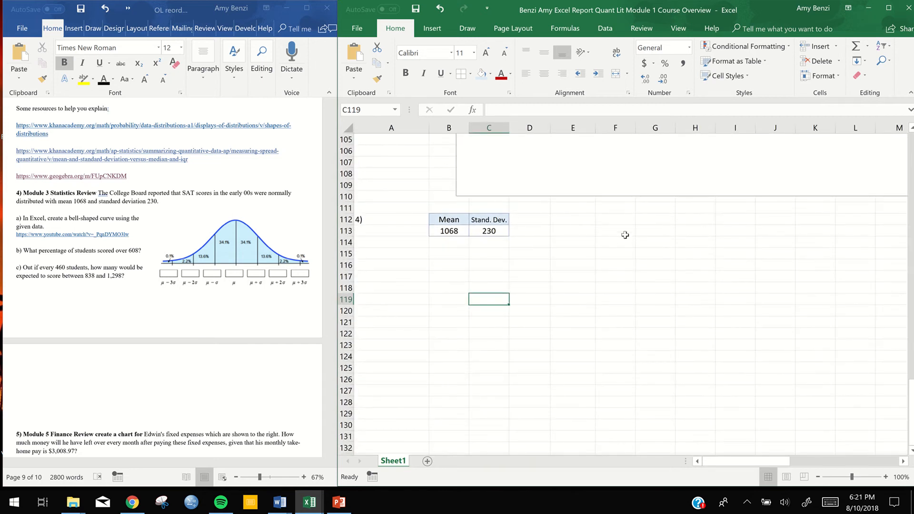
{"action": "left_click", "coordinate": [572, 221]}
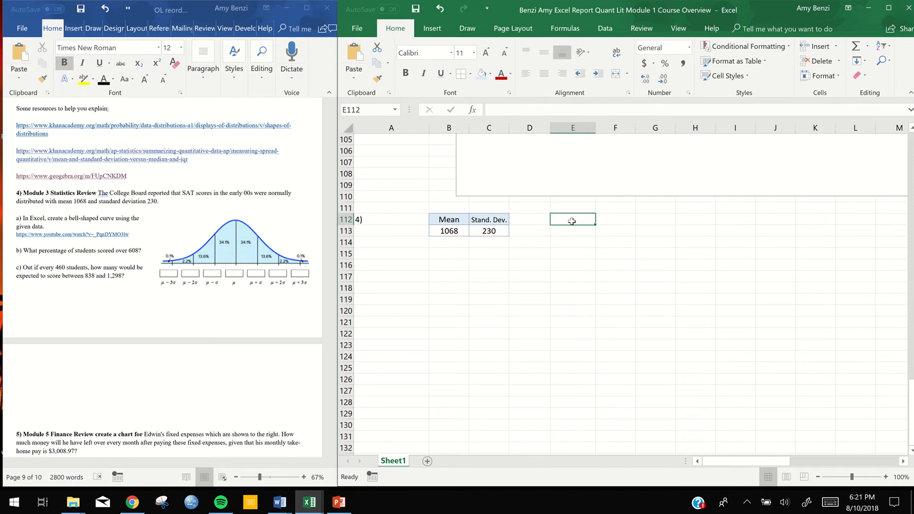
{"action": "double_click", "coordinate": [572, 221]}
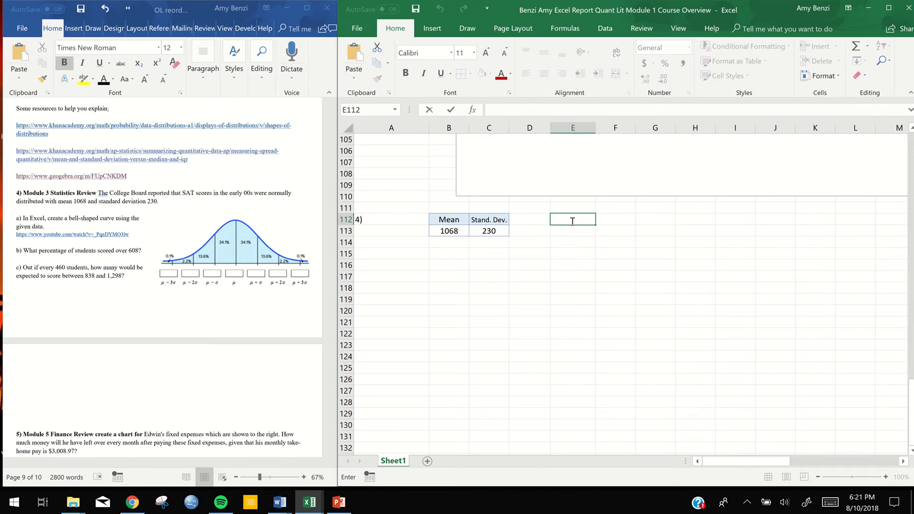
{"action": "left_click_drag", "start_coordinate": [449, 220], "coordinate": [490, 220]}
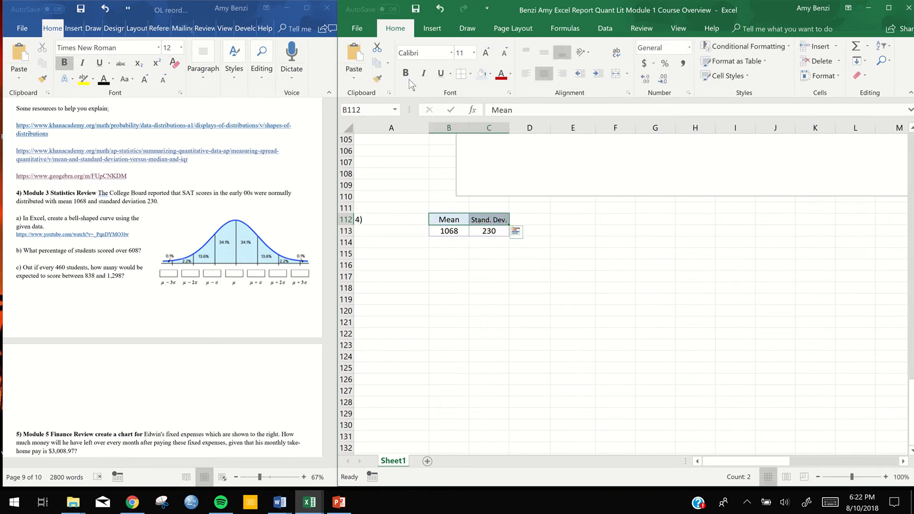
{"action": "left_click", "coordinate": [407, 73]}
Start an entry in E112 and open the Symbol dialog
{"action": "left_click", "coordinate": [566, 221]}
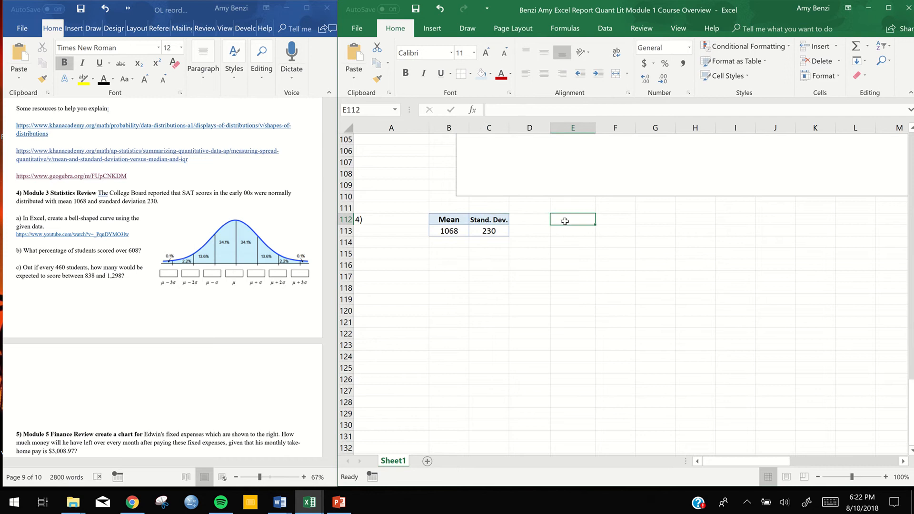
{"action": "double_click", "coordinate": [566, 221]}
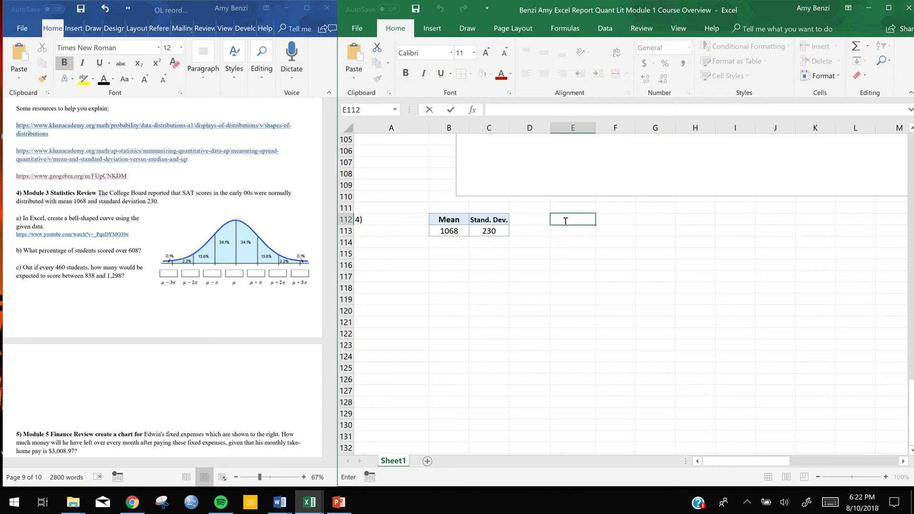
{"action": "left_click", "coordinate": [431, 28]}
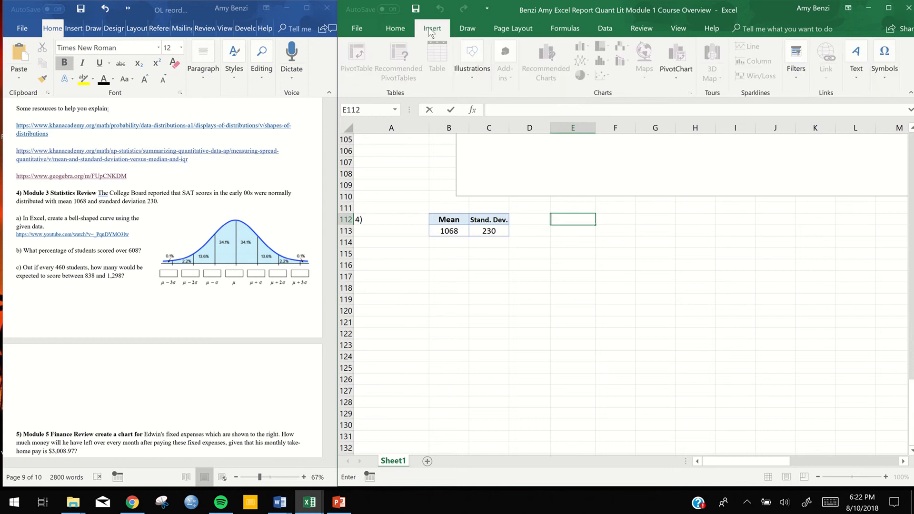
{"action": "left_click", "coordinate": [885, 80]}
{"action": "left_click", "coordinate": [893, 114]}
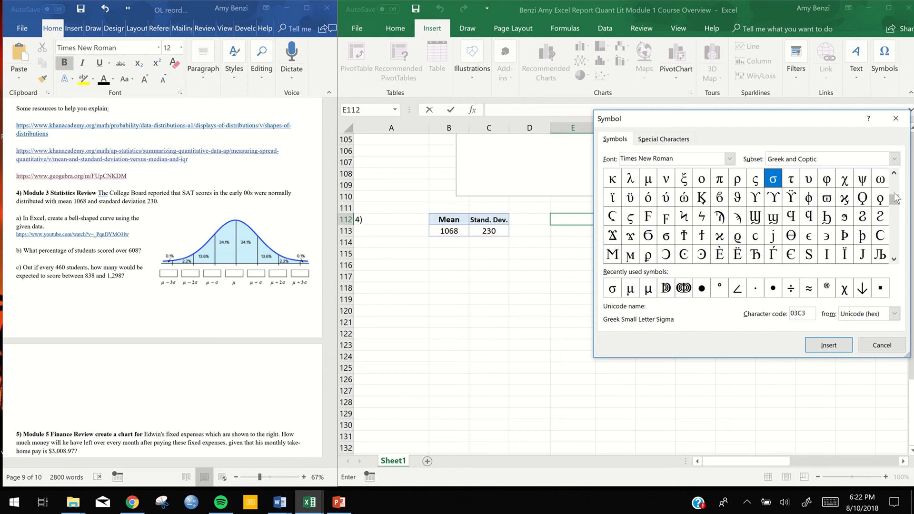
Browse the Times New Roman symbols from the Basic Latin subset through to Greek and Coptic
{"action": "left_click_drag", "start_coordinate": [896, 199], "coordinate": [895, 172]}
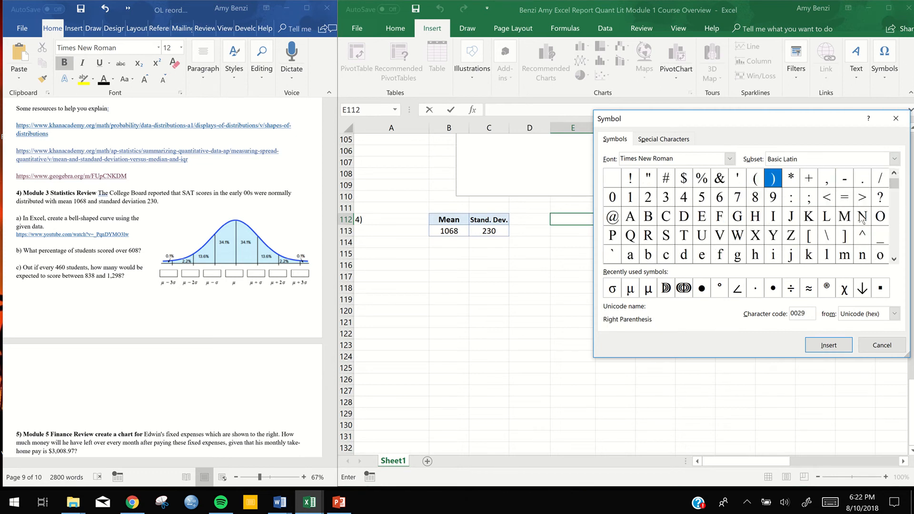
{"action": "left_click", "coordinate": [897, 248]}
{"action": "left_click", "coordinate": [898, 247]}
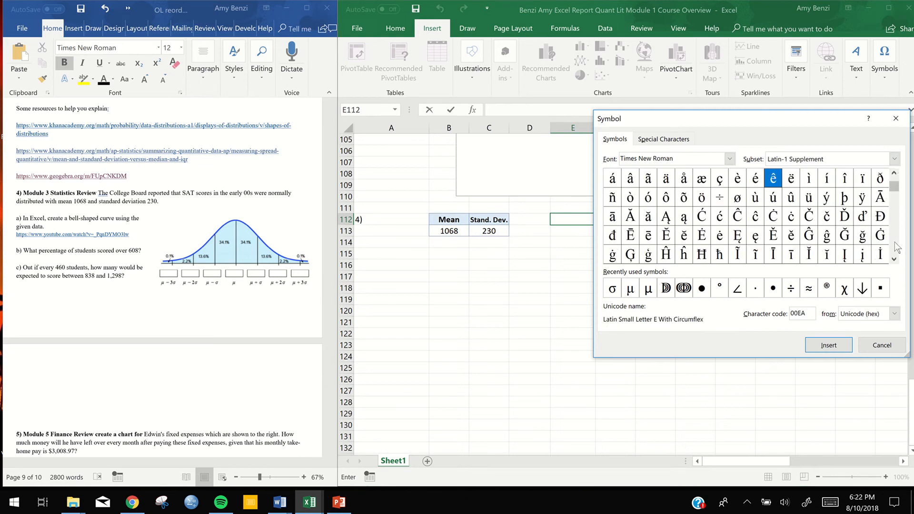
{"action": "left_click", "coordinate": [898, 248]}
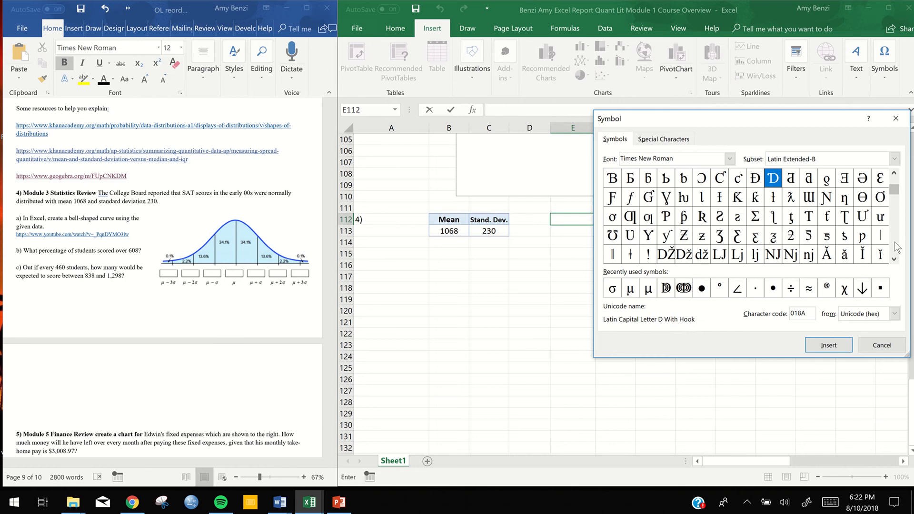
{"action": "left_click", "coordinate": [897, 247]}
{"action": "left_click", "coordinate": [897, 248]}
{"action": "left_click", "coordinate": [897, 248]}
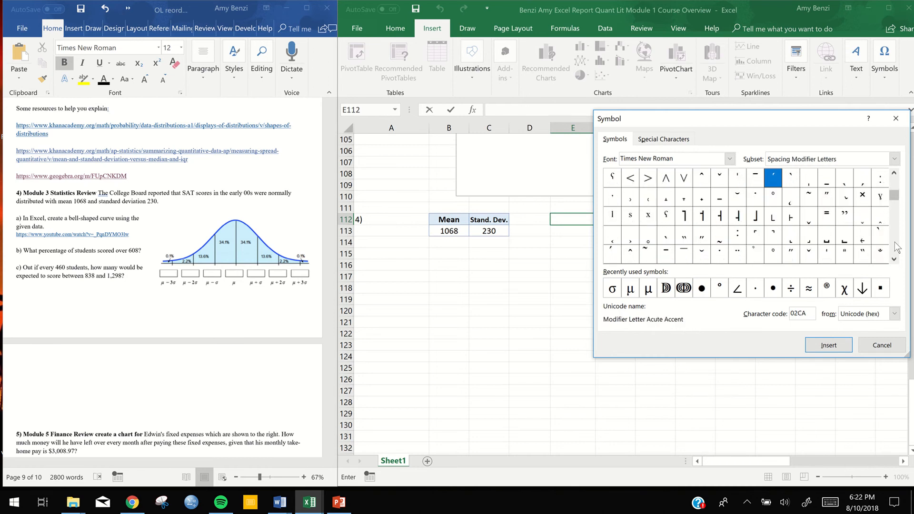
{"action": "left_click", "coordinate": [897, 247]}
{"action": "left_click", "coordinate": [895, 187]}
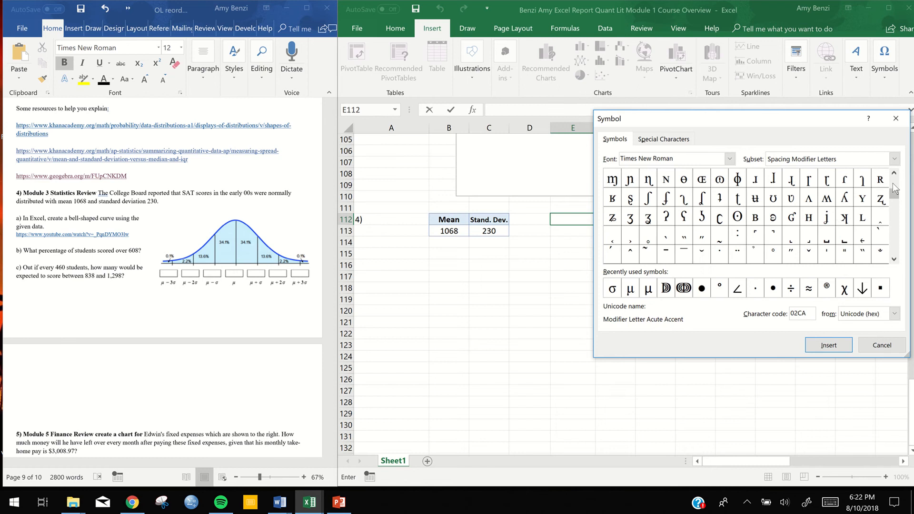
{"action": "left_click", "coordinate": [895, 186]}
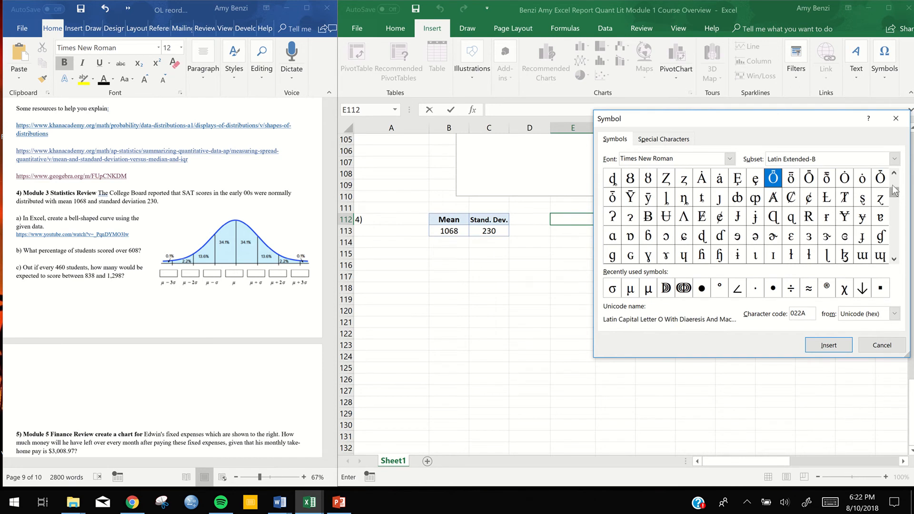
{"action": "left_click", "coordinate": [895, 188]}
{"action": "left_click", "coordinate": [895, 188]}
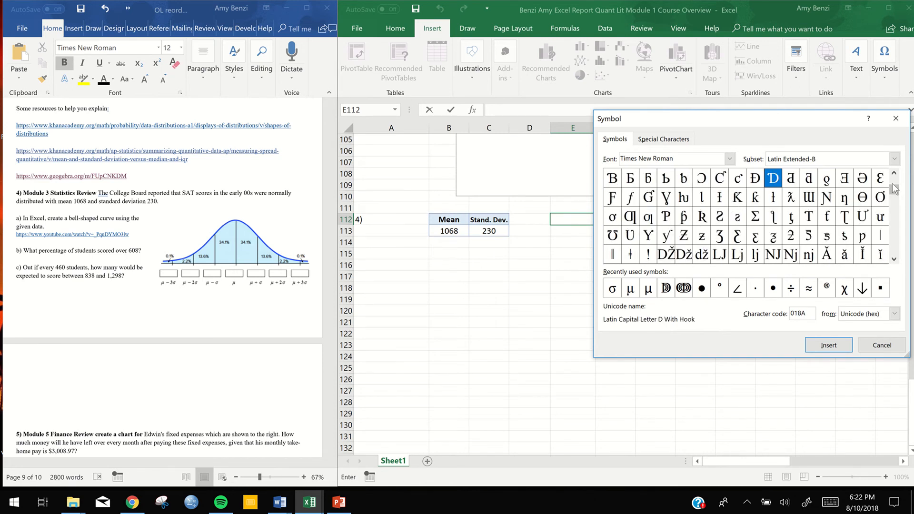
{"action": "left_click", "coordinate": [895, 257]}
{"action": "left_click", "coordinate": [895, 257]}
{"action": "left_click", "coordinate": [896, 258]}
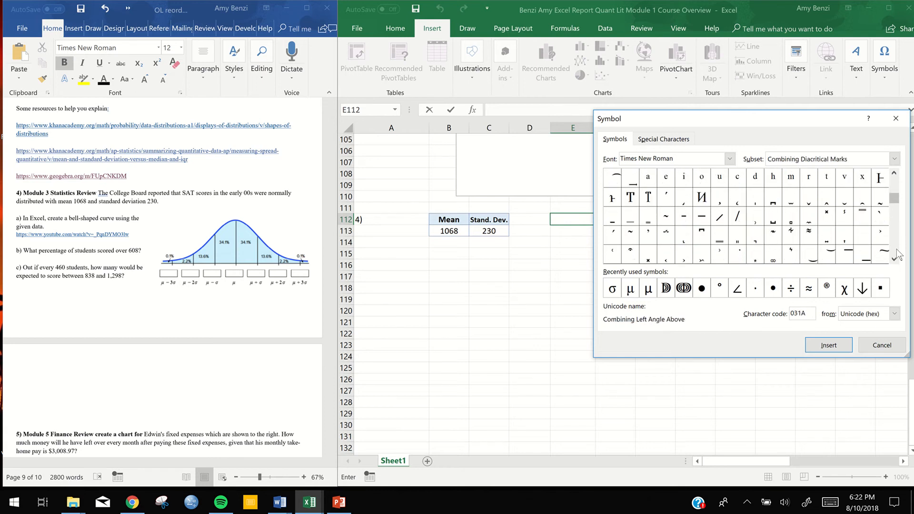
{"action": "left_click", "coordinate": [896, 257]}
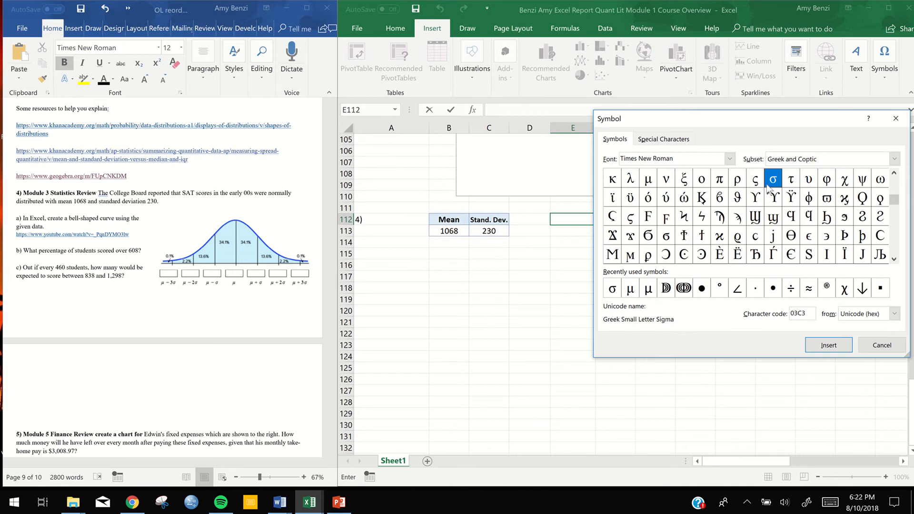
Insert the Greek small letters mu (μ) and sigma (σ) into E112 and close the Symbol dialog
{"action": "left_click", "coordinate": [648, 185]}
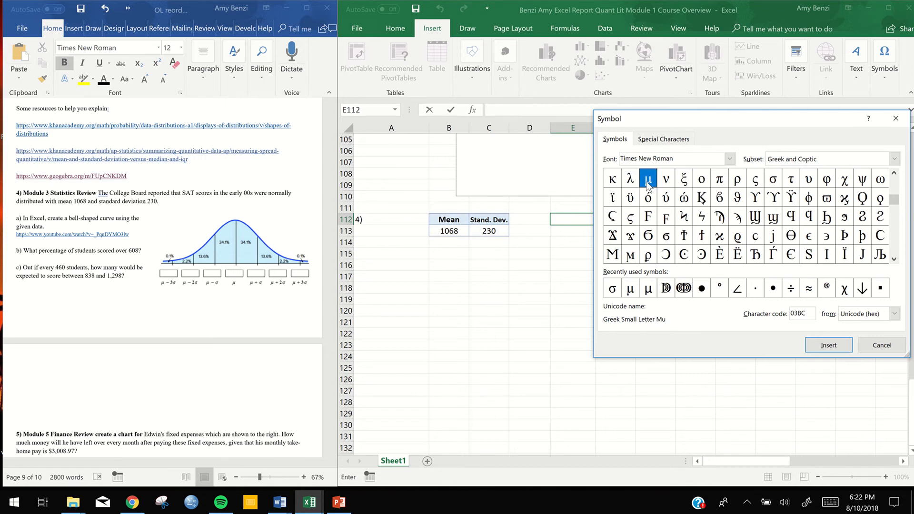
{"action": "left_click", "coordinate": [829, 346]}
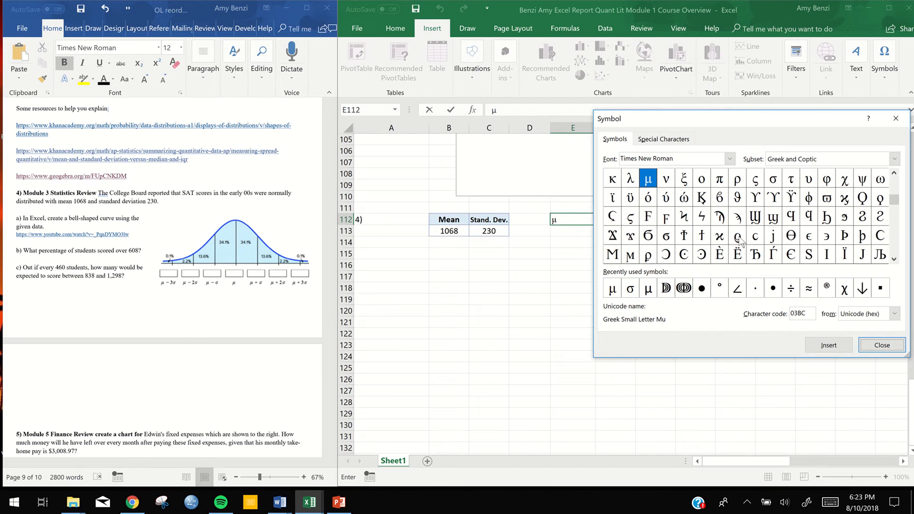
{"action": "left_click", "coordinate": [895, 175]}
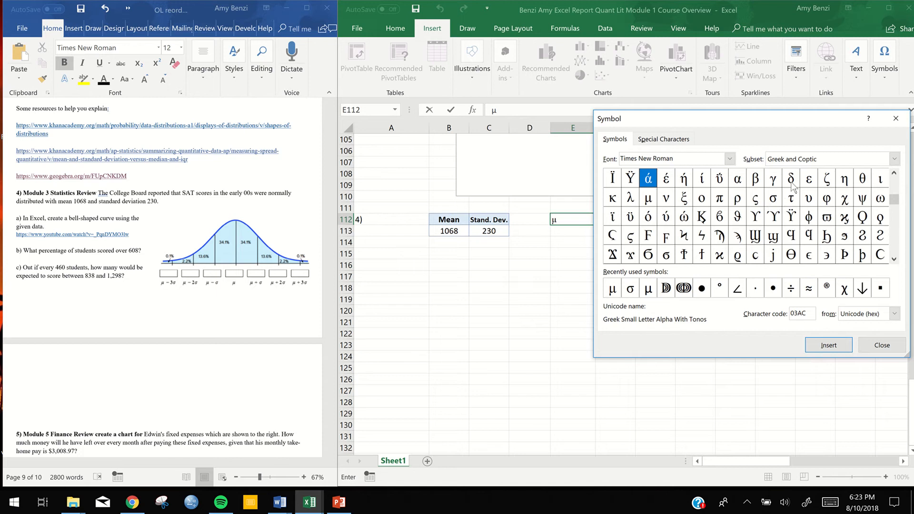
{"action": "left_click", "coordinate": [775, 200]}
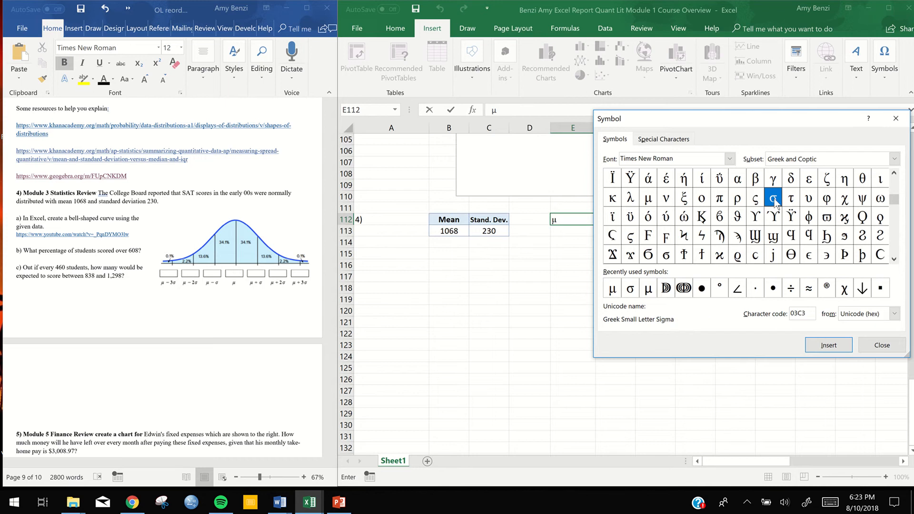
{"action": "left_click", "coordinate": [841, 345]}
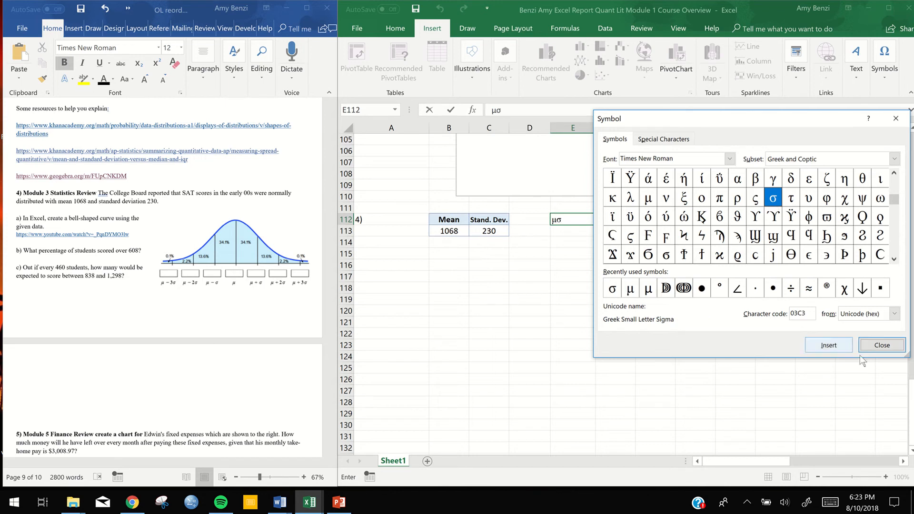
{"action": "left_click", "coordinate": [883, 345]}
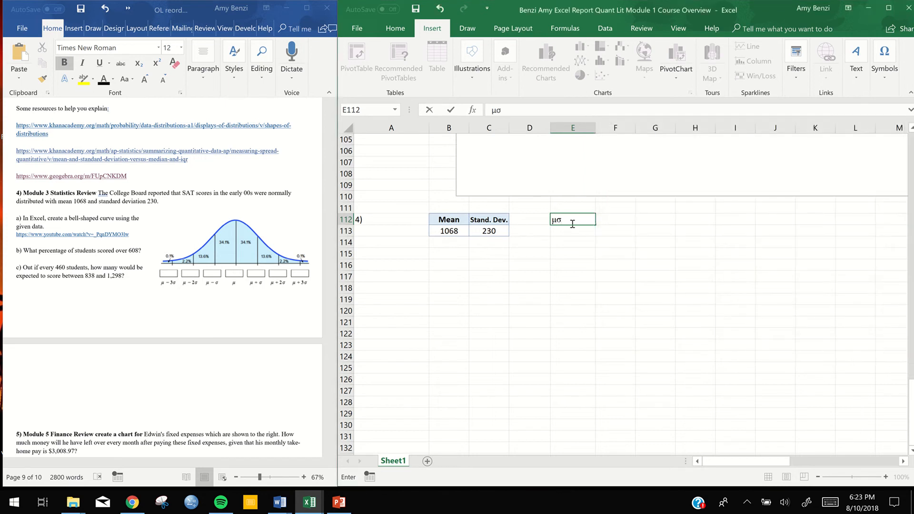
Complete the E112 label as μ-3σ and fill it across to K112
{"action": "left_click", "coordinate": [558, 219]}
{"action": "type", "text": "-3"}
{"action": "left_click_drag", "start_coordinate": [597, 224], "coordinate": [830, 218]}
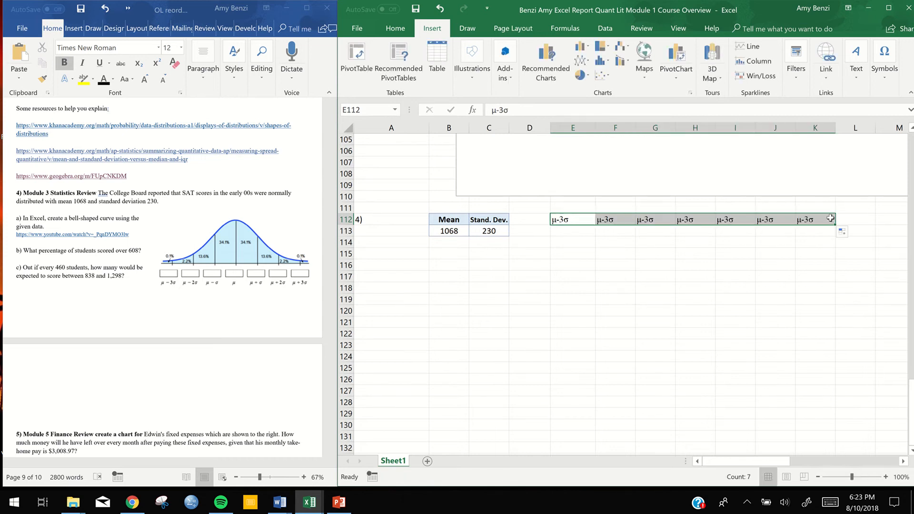
Change the label in F112 to μ-2σ and the one in G112 to μ-σ
{"action": "double_click", "coordinate": [610, 220]}
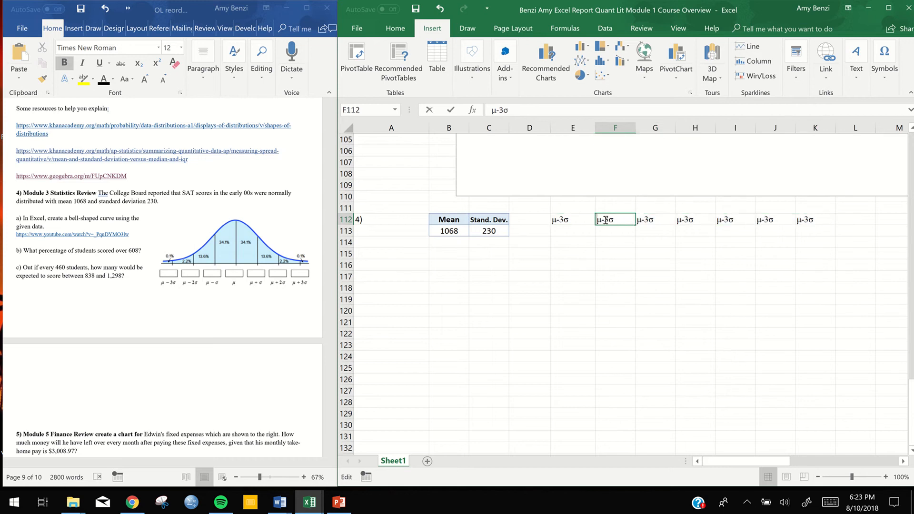
{"action": "left_click_drag", "start_coordinate": [610, 220], "coordinate": [599, 220]}
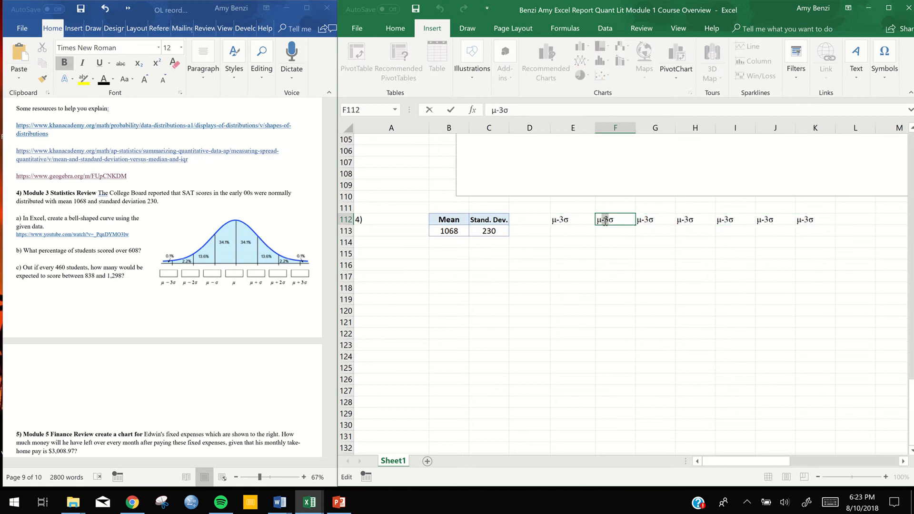
{"action": "type", "text": "2"}
{"action": "left_click", "coordinate": [659, 220]}
{"action": "double_click", "coordinate": [647, 219]}
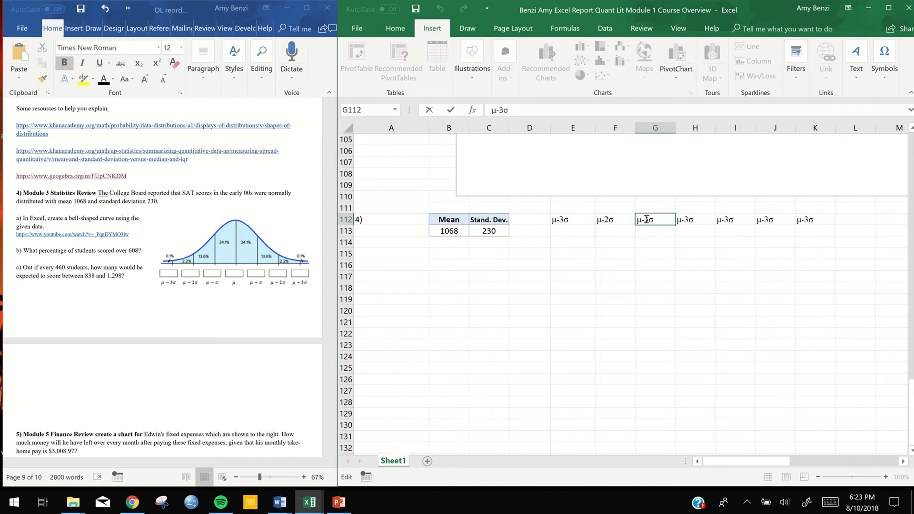
{"action": "key", "text": "BackSpace"}
Reduce the label in H112 to μ and change the one in I112 to μ+σ
{"action": "double_click", "coordinate": [704, 222]}
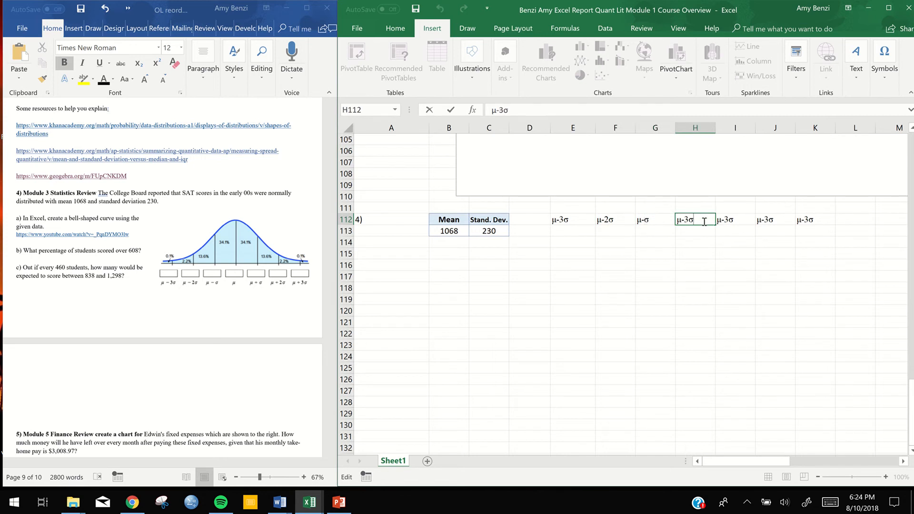
{"action": "left_click_drag", "start_coordinate": [694, 220], "coordinate": [683, 222]}
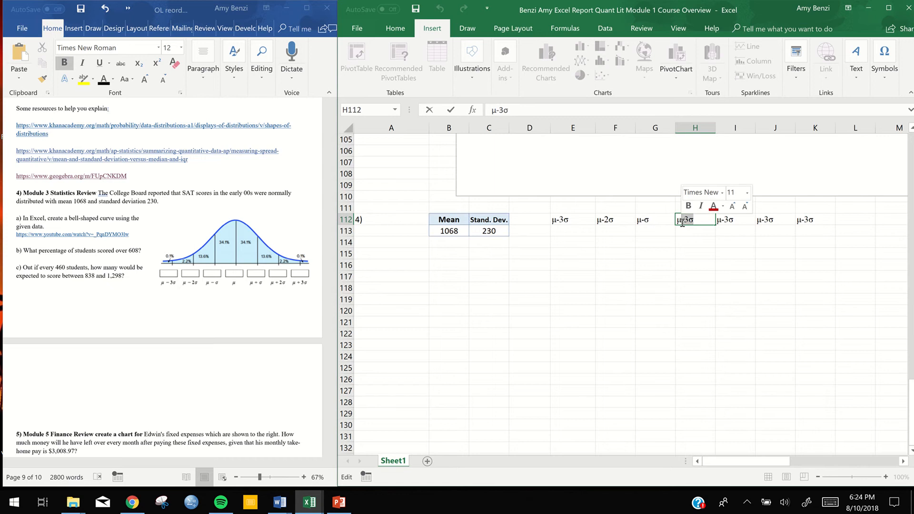
{"action": "key", "text": "BackSpace"}
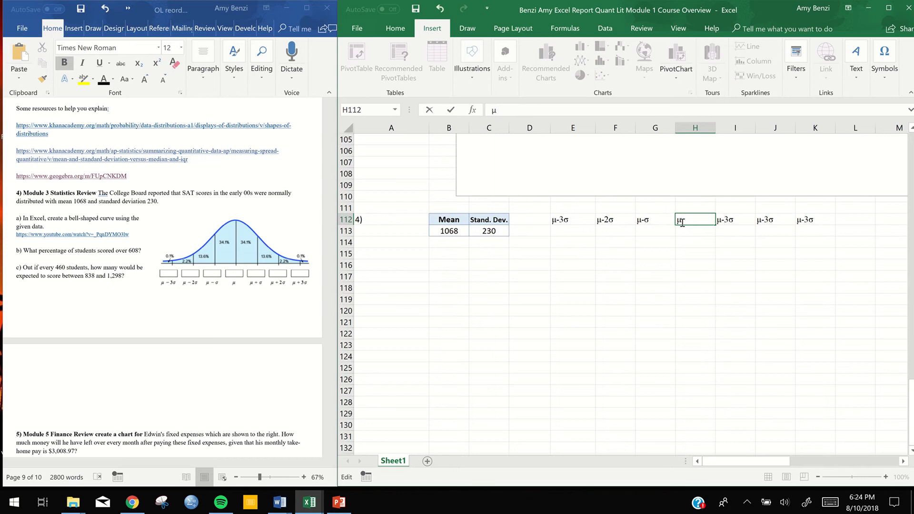
{"action": "double_click", "coordinate": [723, 221]}
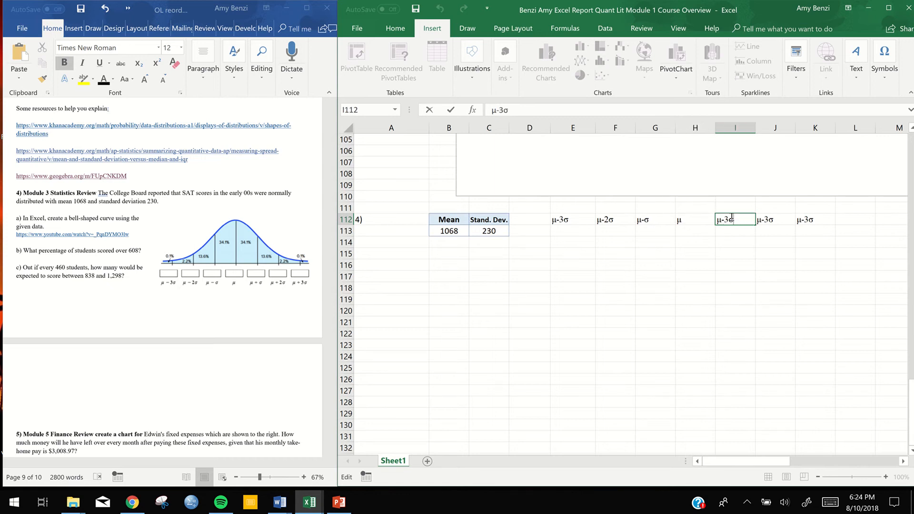
{"action": "left_click", "coordinate": [729, 220]}
{"action": "key", "text": "BackSpace"}
{"action": "key", "text": "BackSpace"}
{"action": "type", "text": "+"}
Change the label in J112 to μ+2σ and the one in K112 to μ+3σ
{"action": "left_click", "coordinate": [771, 221]}
{"action": "double_click", "coordinate": [769, 220]}
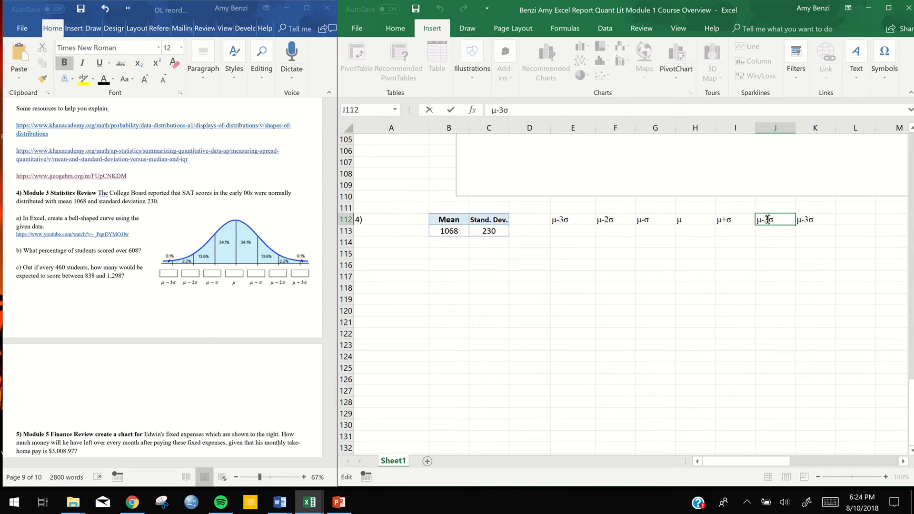
{"action": "key", "text": "BackSpace"}
{"action": "key", "text": "BackSpace"}
{"action": "type", "text": "+2"}
{"action": "left_click", "coordinate": [806, 220]}
{"action": "double_click", "coordinate": [805, 220]}
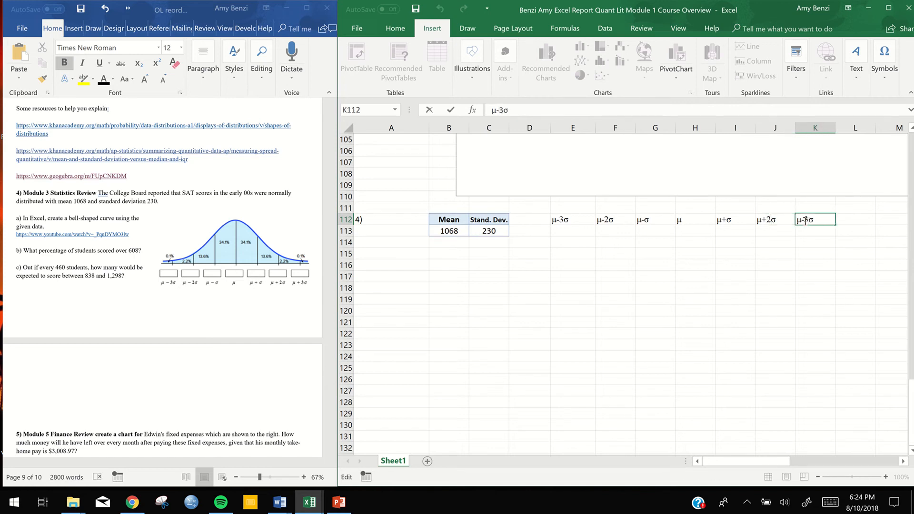
{"action": "key", "text": "BackSpace"}
{"action": "type", "text": "+"}
{"action": "key", "text": "Return"}
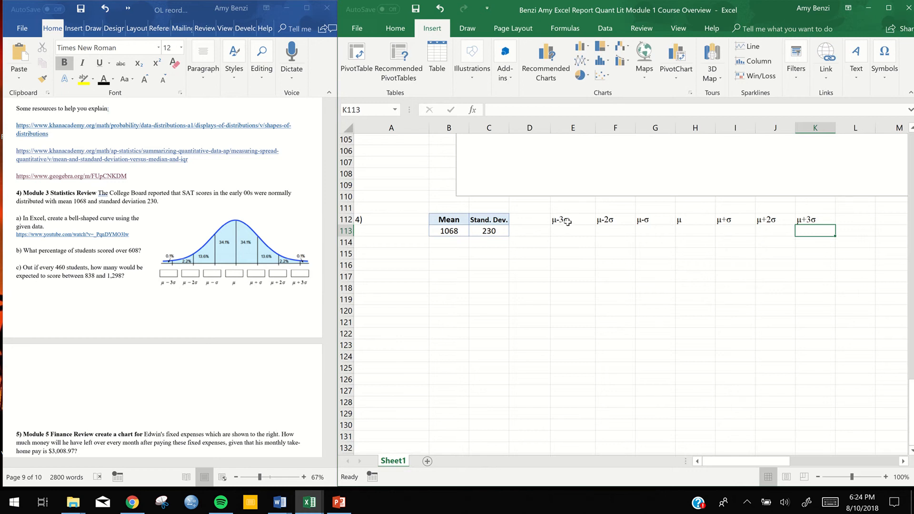
Center the contents of cells E112:K113 horizontally
{"action": "left_click_drag", "start_coordinate": [567, 221], "coordinate": [815, 232]}
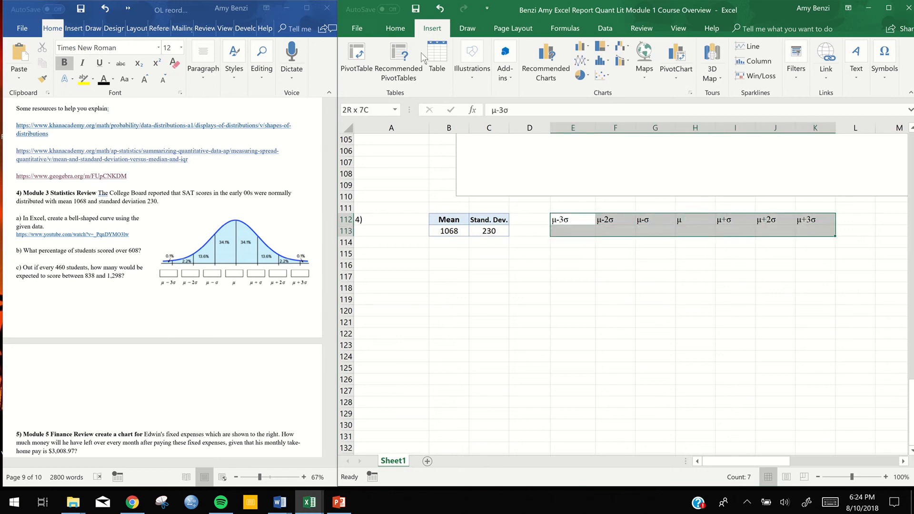
{"action": "left_click", "coordinate": [409, 27]}
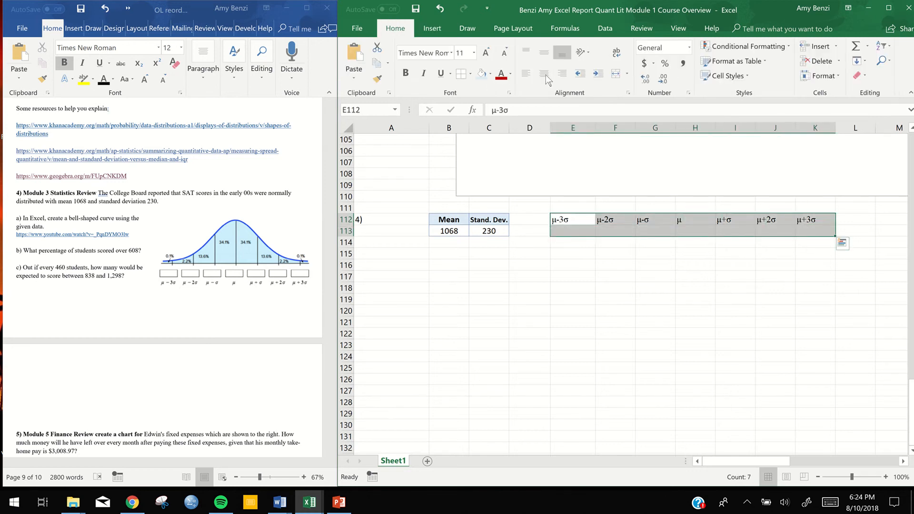
{"action": "left_click", "coordinate": [545, 74]}
Make the μ±3σ labels in E112:K112 bold and give them a light blue fill
{"action": "left_click", "coordinate": [579, 223]}
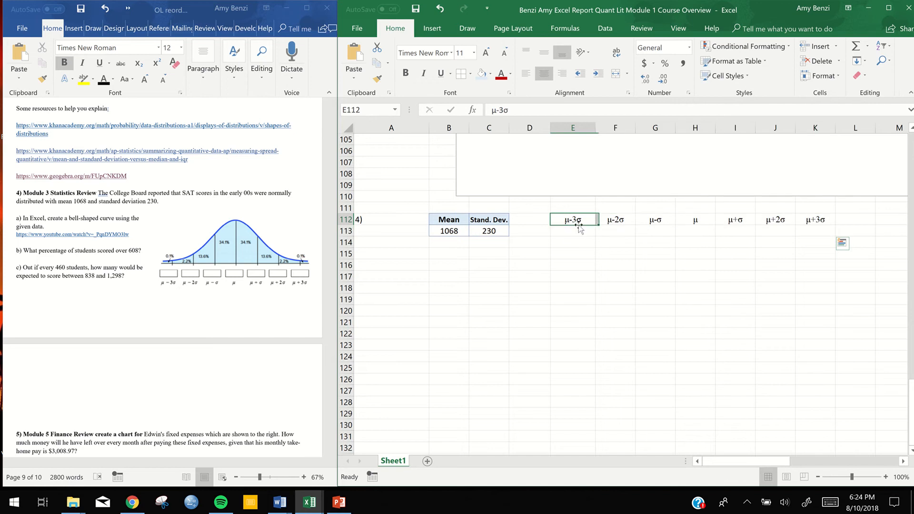
{"action": "left_click_drag", "start_coordinate": [580, 224], "coordinate": [815, 220]}
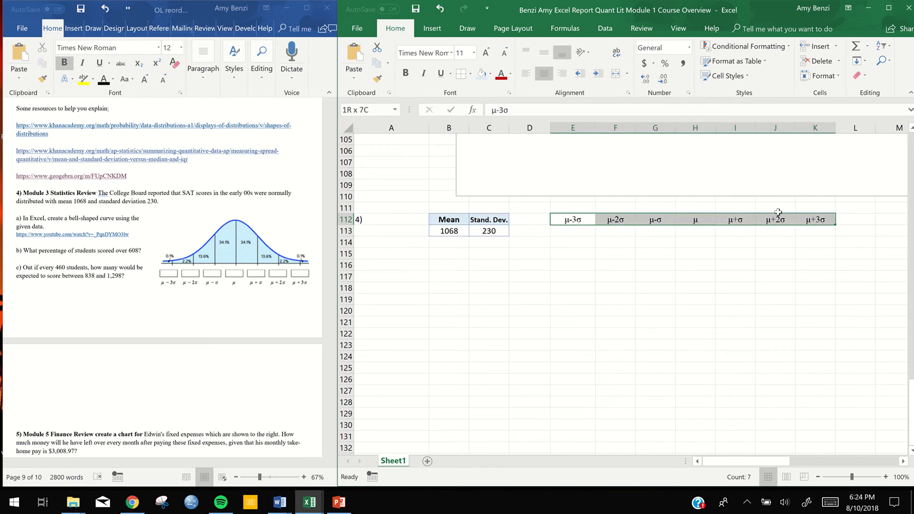
{"action": "left_click", "coordinate": [405, 73]}
{"action": "left_click", "coordinate": [481, 73]}
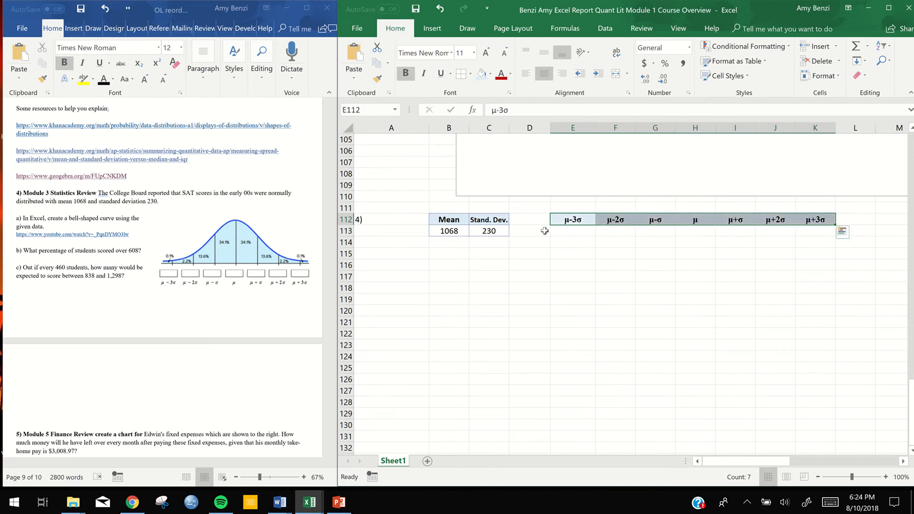
Apply all borders to the label and value rows in E112:K113
{"action": "left_click", "coordinate": [561, 220]}
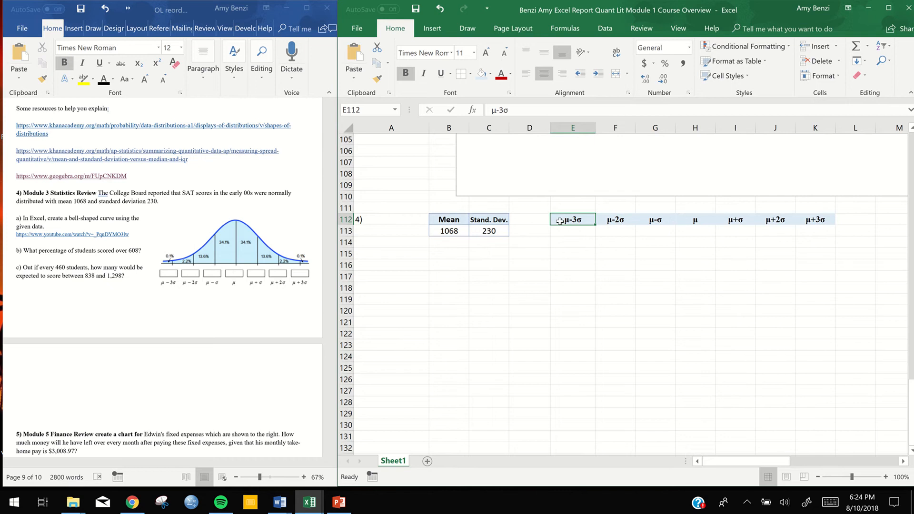
{"action": "left_click_drag", "start_coordinate": [561, 220], "coordinate": [814, 232]}
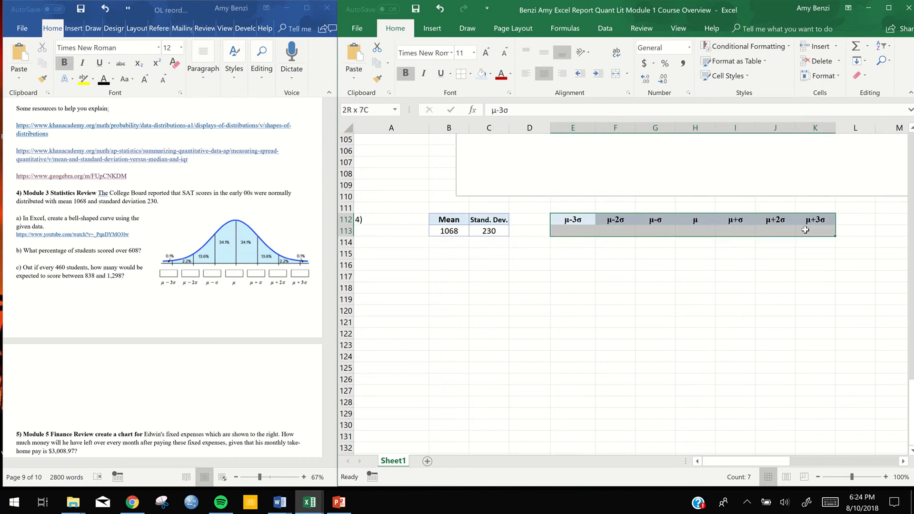
{"action": "left_click", "coordinate": [470, 74]}
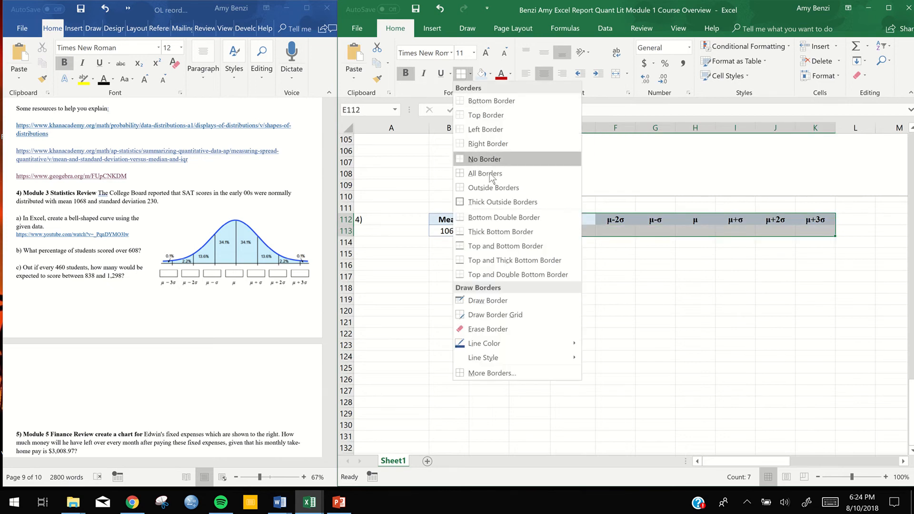
{"action": "left_click", "coordinate": [493, 177]}
Enter the formula =B113-3*C113 in E113, referencing the mean and standard deviation cells
{"action": "left_click", "coordinate": [574, 231]}
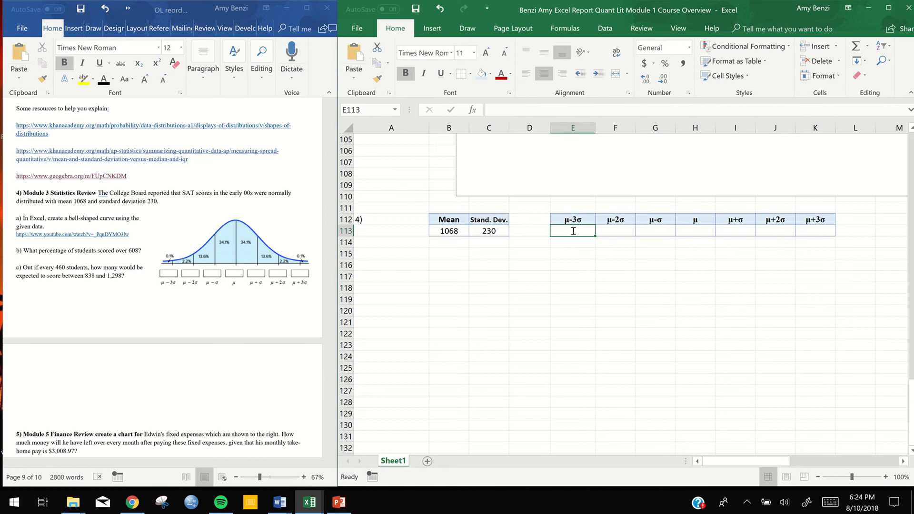
{"action": "double_click", "coordinate": [574, 231]}
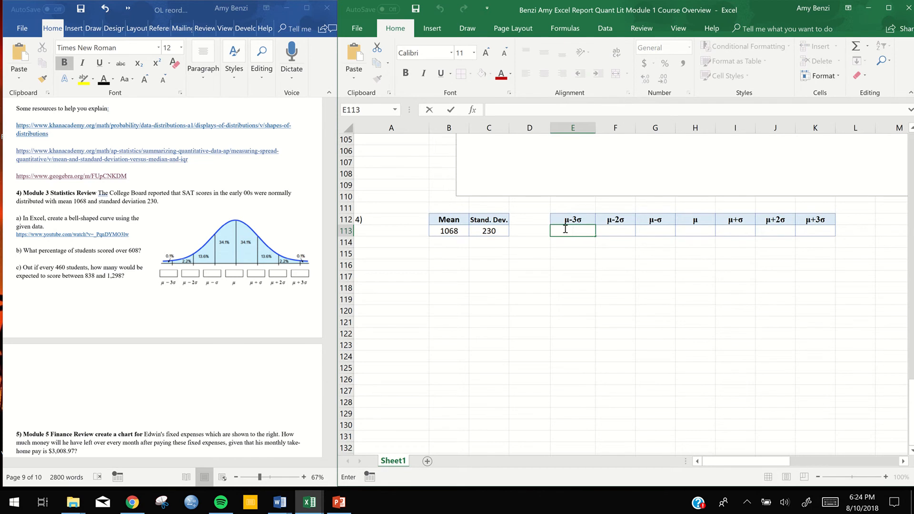
{"action": "left_click", "coordinate": [448, 230]}
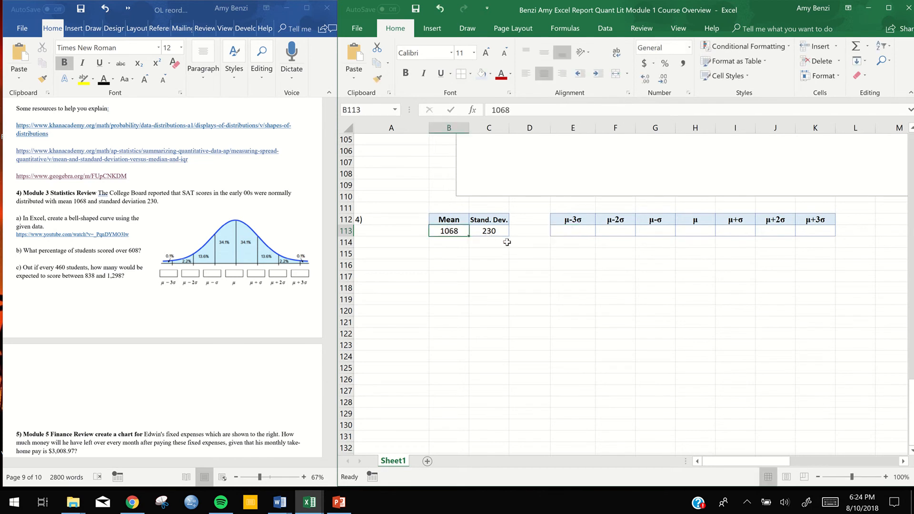
{"action": "left_click", "coordinate": [564, 232]}
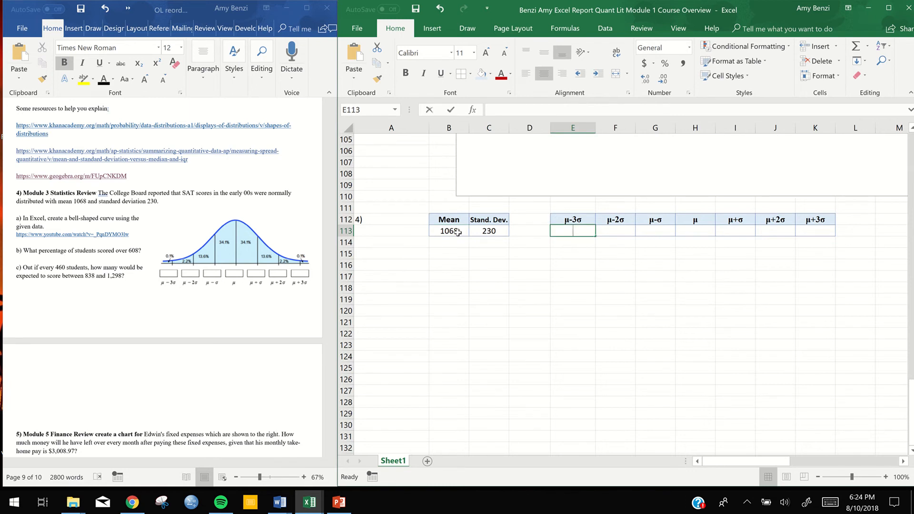
{"action": "type", "text": "="}
{"action": "left_click", "coordinate": [448, 232]}
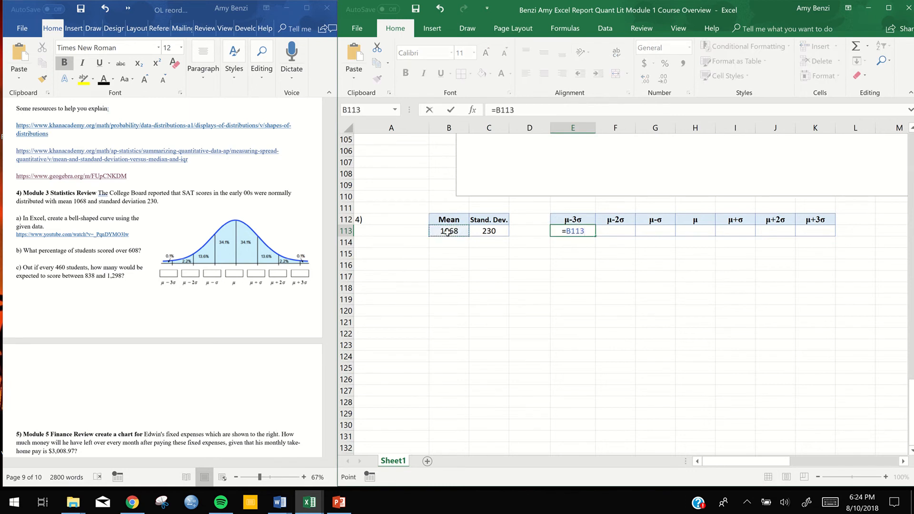
{"action": "type", "text": "-3*"}
{"action": "left_click", "coordinate": [483, 231]}
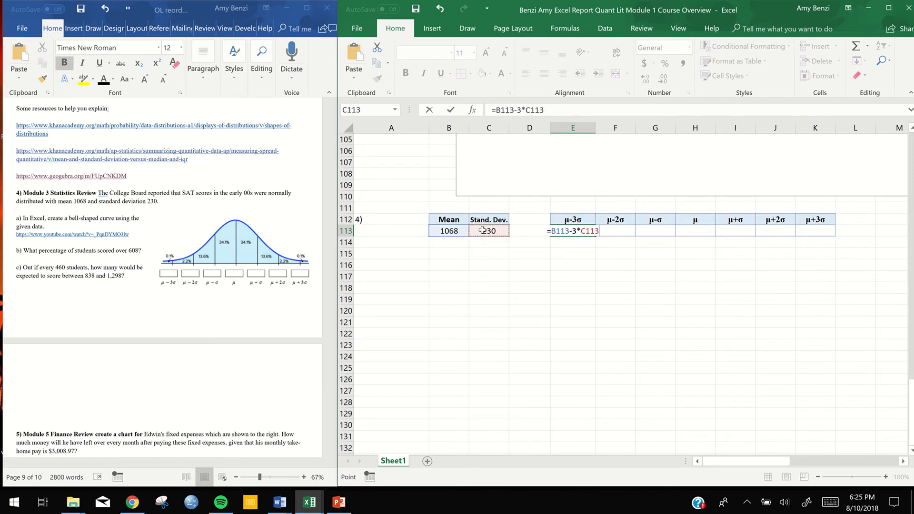
{"action": "key", "text": "Return"}
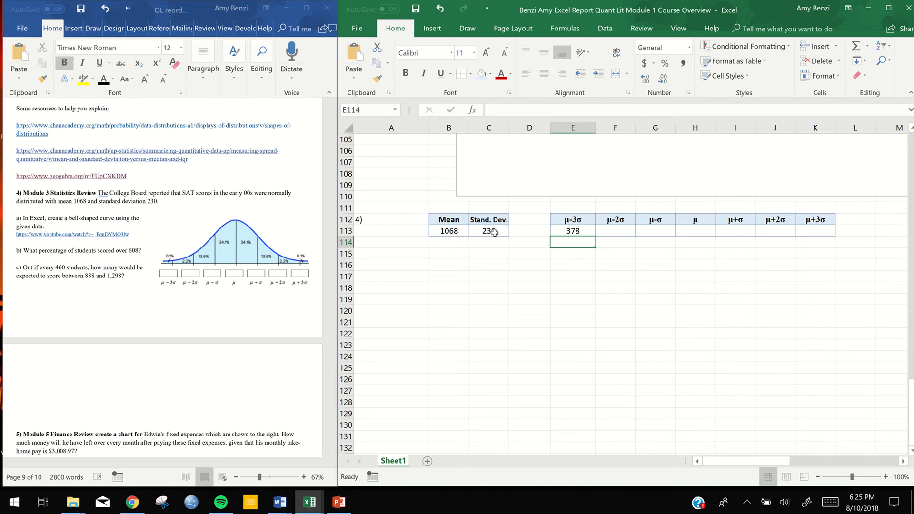
Examine how the profit formulas in C6:C9 of question 1 reference the sneakers-sold cells row by row
{"action": "left_click", "coordinate": [586, 232]}
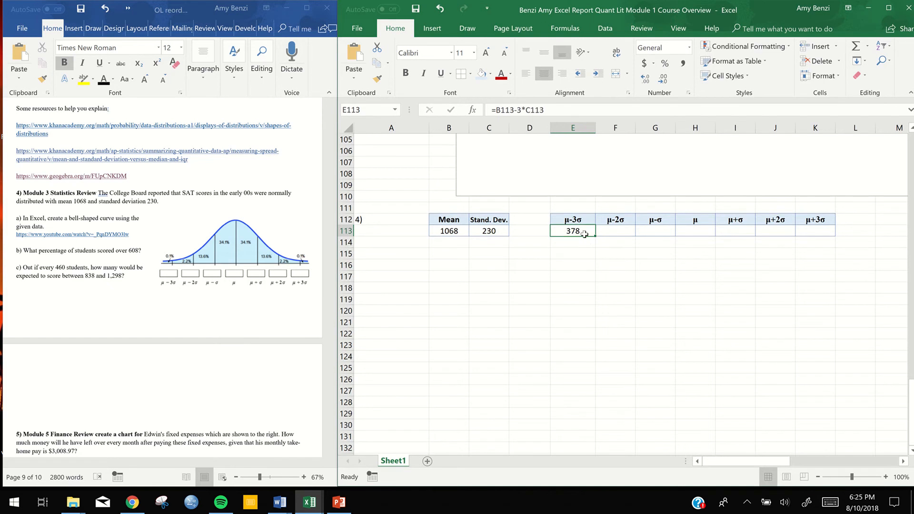
{"action": "scroll", "coordinate": [585, 257], "scroll_direction": "up", "scroll_amount": 4}
{"action": "scroll", "coordinate": [586, 257], "scroll_direction": "up", "scroll_amount": 20}
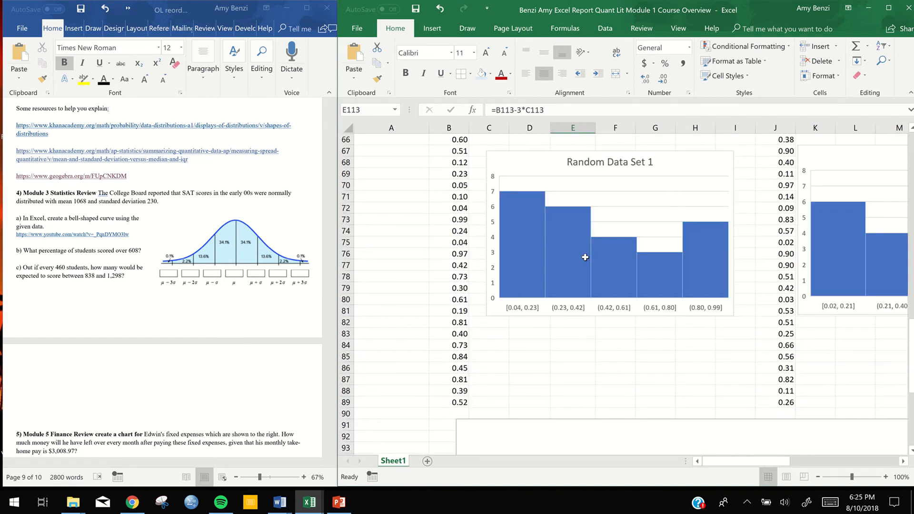
{"action": "scroll", "coordinate": [586, 257], "scroll_direction": "up", "scroll_amount": 2}
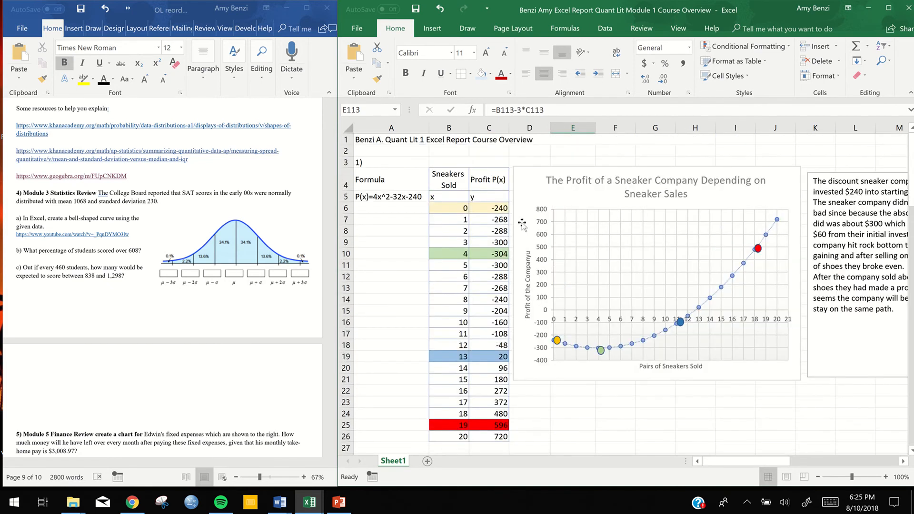
{"action": "double_click", "coordinate": [503, 209]}
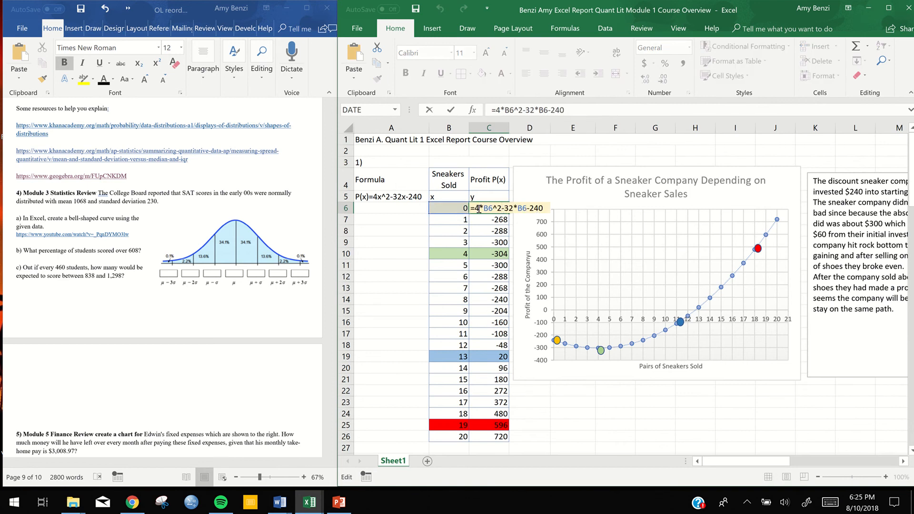
{"action": "key", "text": "Return"}
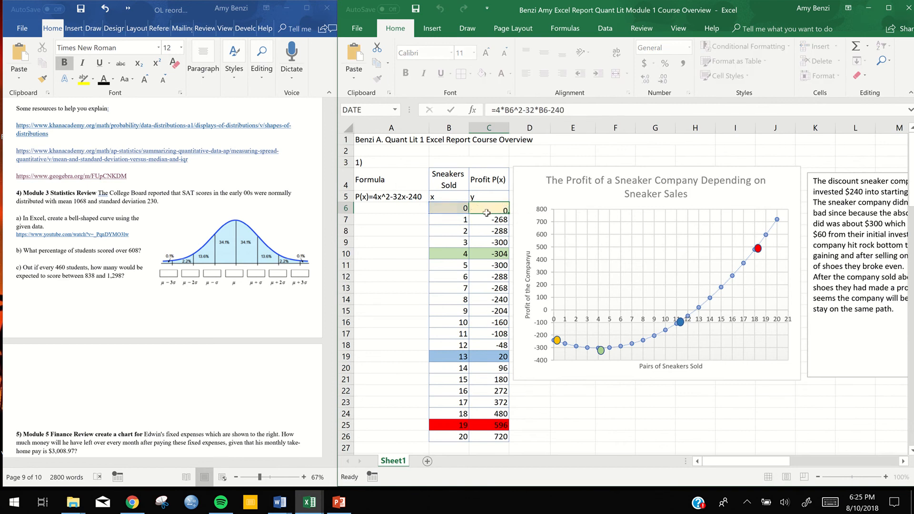
{"action": "double_click", "coordinate": [487, 220]}
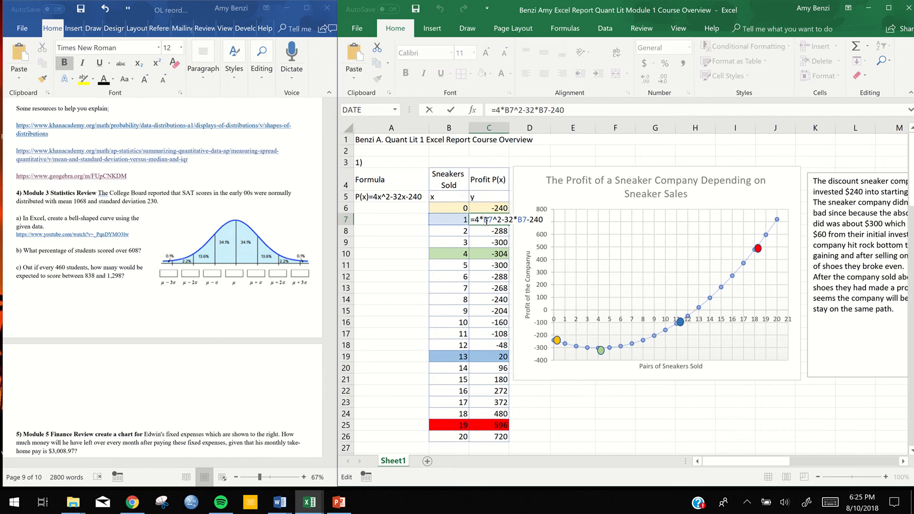
{"action": "key", "text": "Return"}
{"action": "key", "text": "Return"}
{"action": "left_click", "coordinate": [481, 231]}
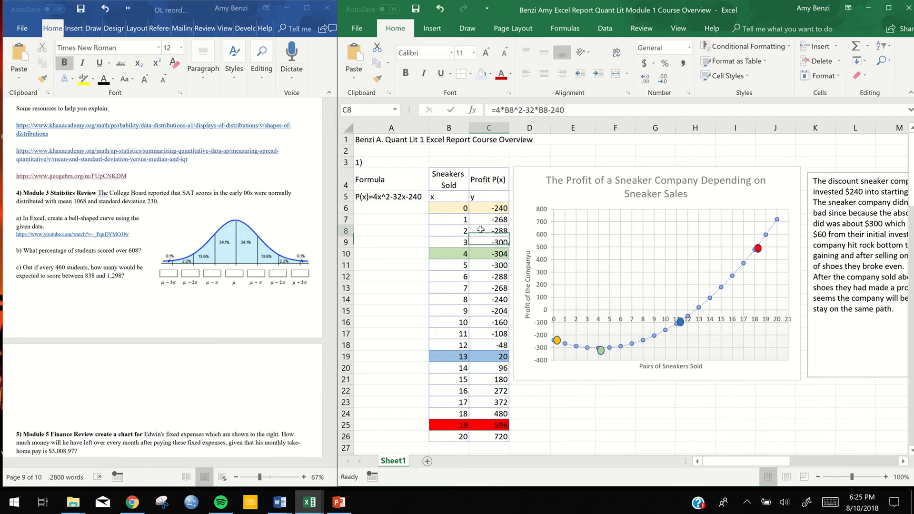
{"action": "double_click", "coordinate": [482, 233]}
{"action": "key", "text": "Return"}
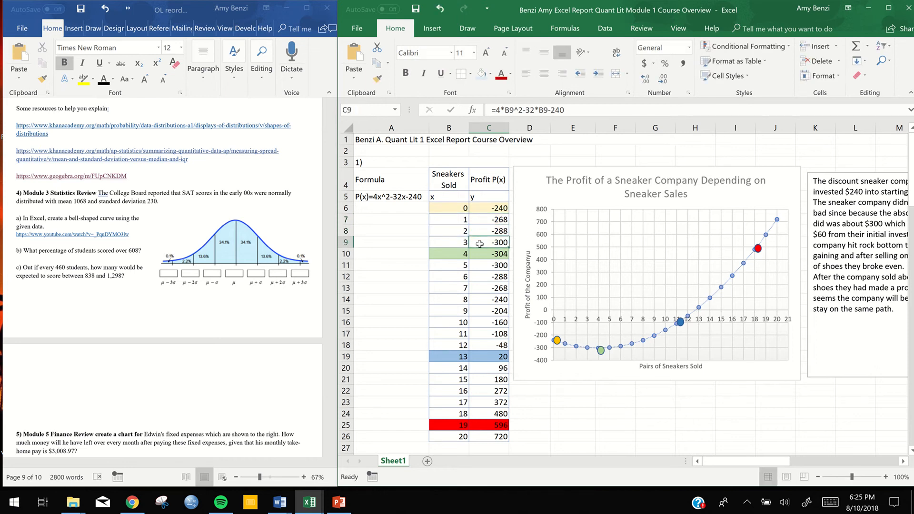
{"action": "double_click", "coordinate": [480, 242]}
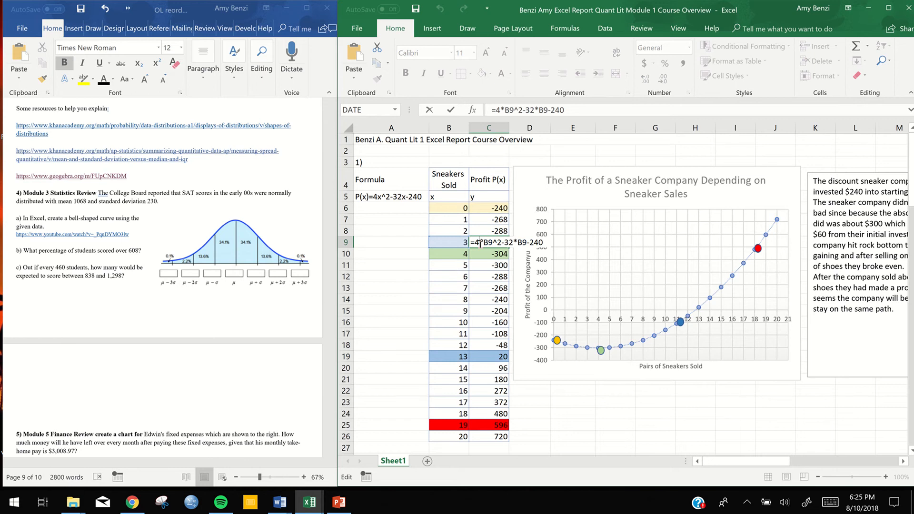
{"action": "key", "text": "Return"}
{"action": "mouse_move", "coordinate": [385, 20]}
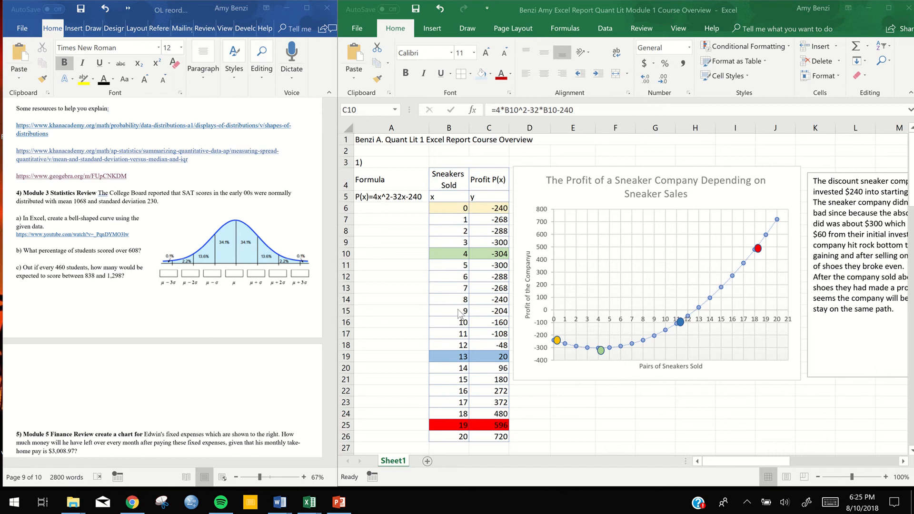
Fill the μ-3σ formula from E113 across to K113
{"action": "scroll", "coordinate": [462, 332], "scroll_direction": "down", "scroll_amount": 17}
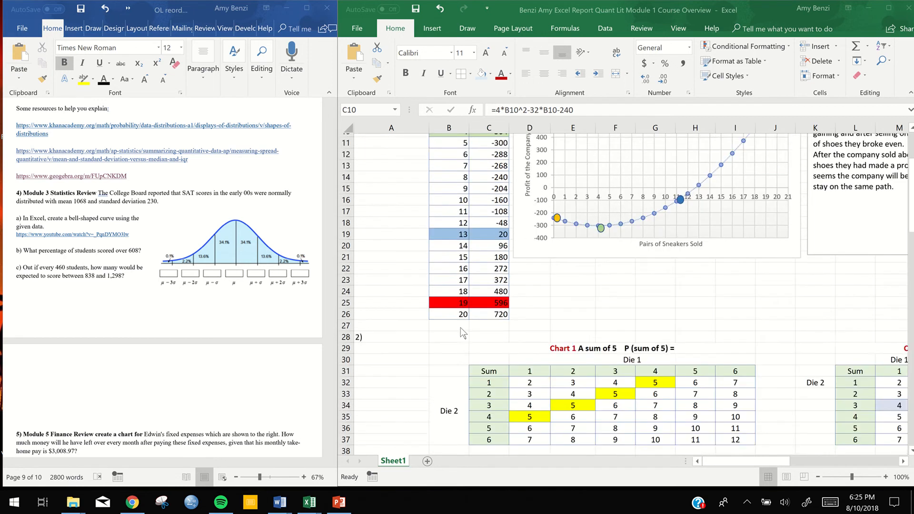
{"action": "scroll", "coordinate": [462, 332], "scroll_direction": "down", "scroll_amount": 14}
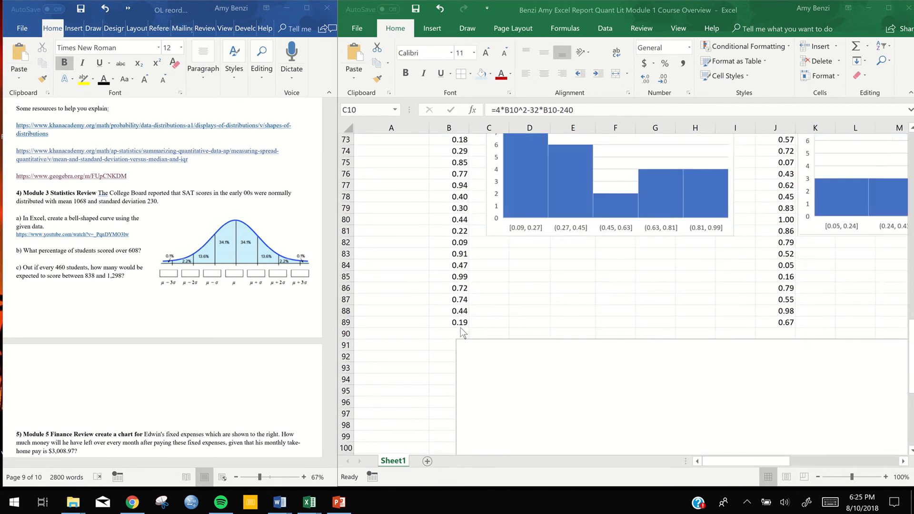
{"action": "scroll", "coordinate": [461, 333], "scroll_direction": "down", "scroll_amount": 3}
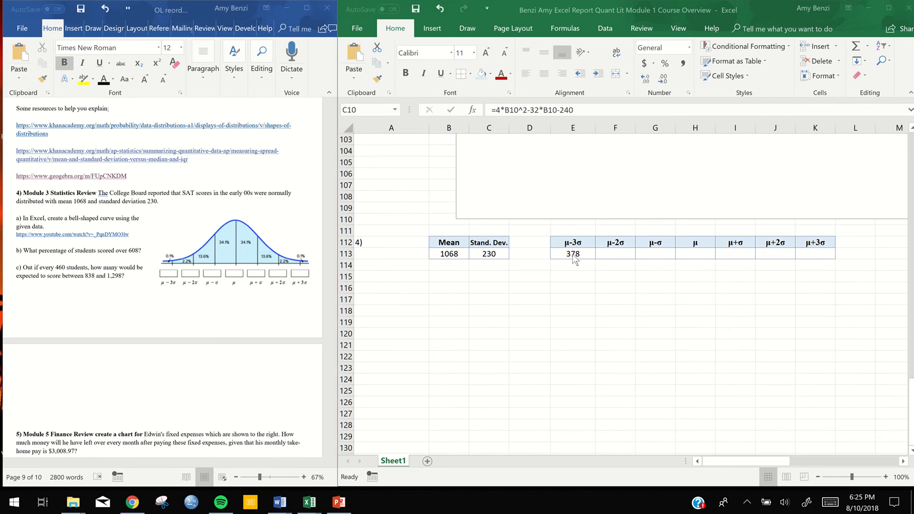
{"action": "double_click", "coordinate": [574, 258]}
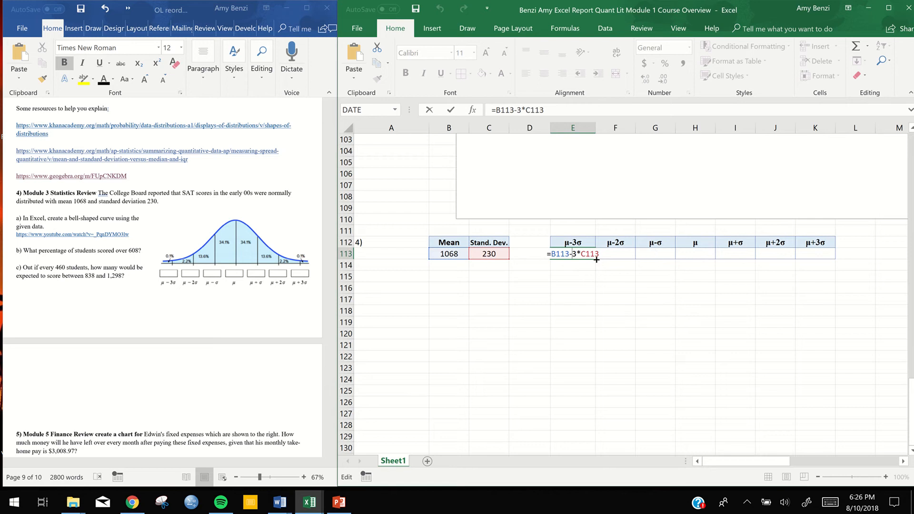
{"action": "key", "text": "Return"}
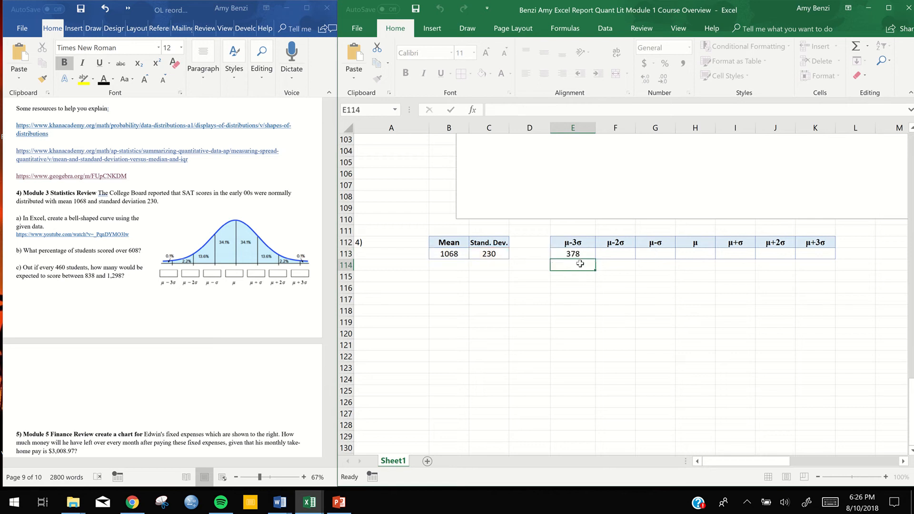
{"action": "left_click", "coordinate": [580, 256]}
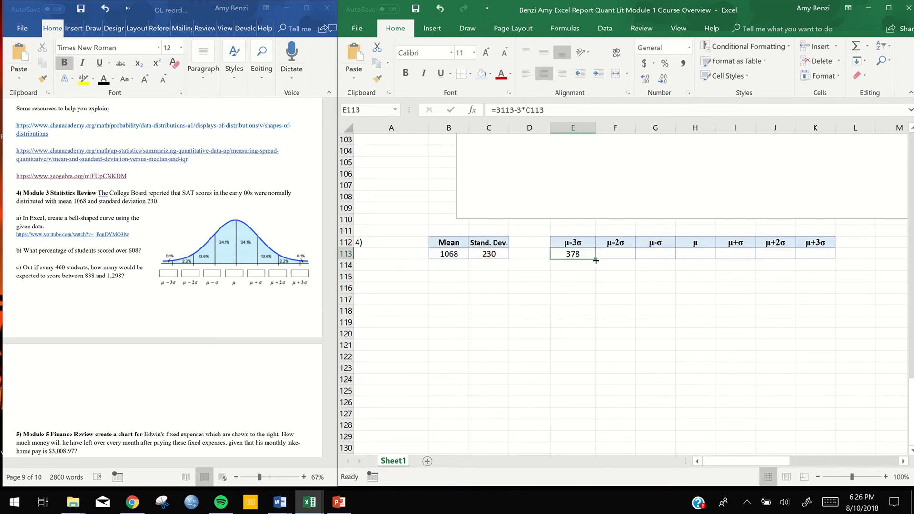
{"action": "left_click_drag", "start_coordinate": [595, 260], "coordinate": [831, 259]}
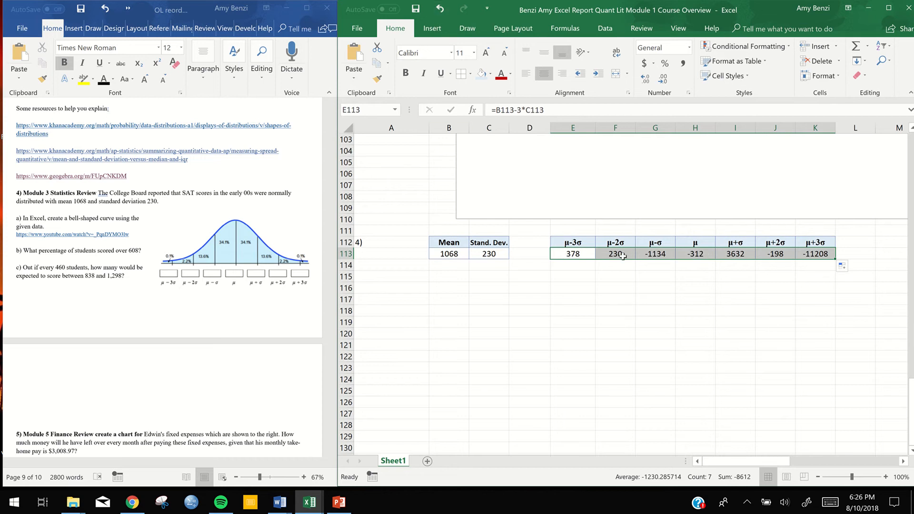
Inspect which cells the formulas in E113 and F113 reference
{"action": "key", "text": "shift+Left"}
{"action": "key", "text": "shift+Left"}
{"action": "left_click", "coordinate": [577, 255]}
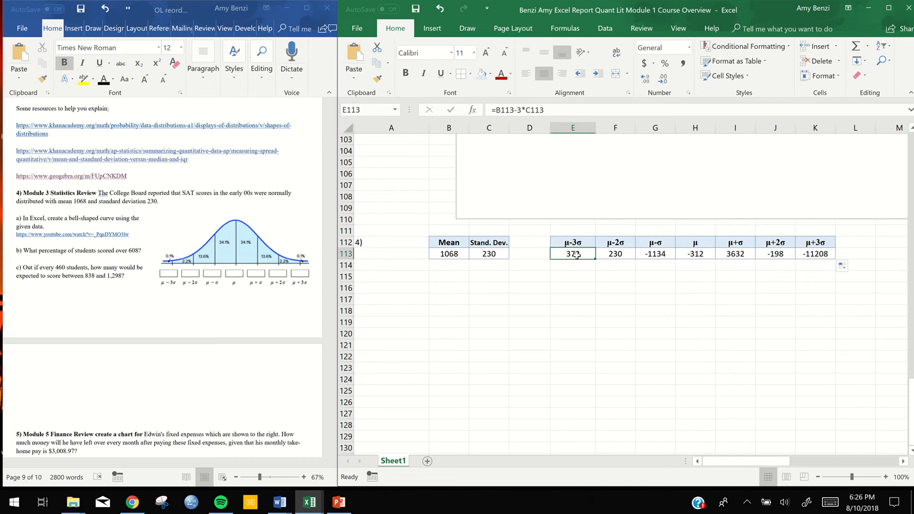
{"action": "double_click", "coordinate": [577, 255]}
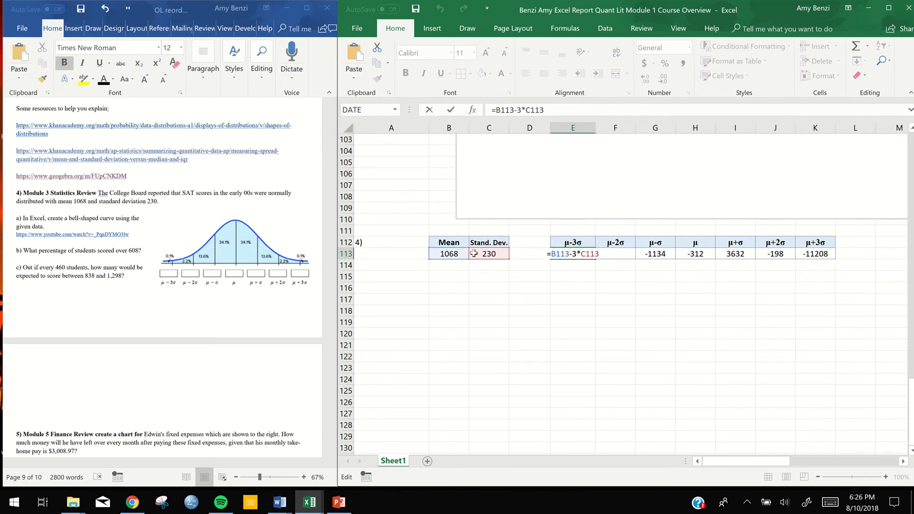
{"action": "key", "text": "Tab"}
{"action": "double_click", "coordinate": [615, 256]}
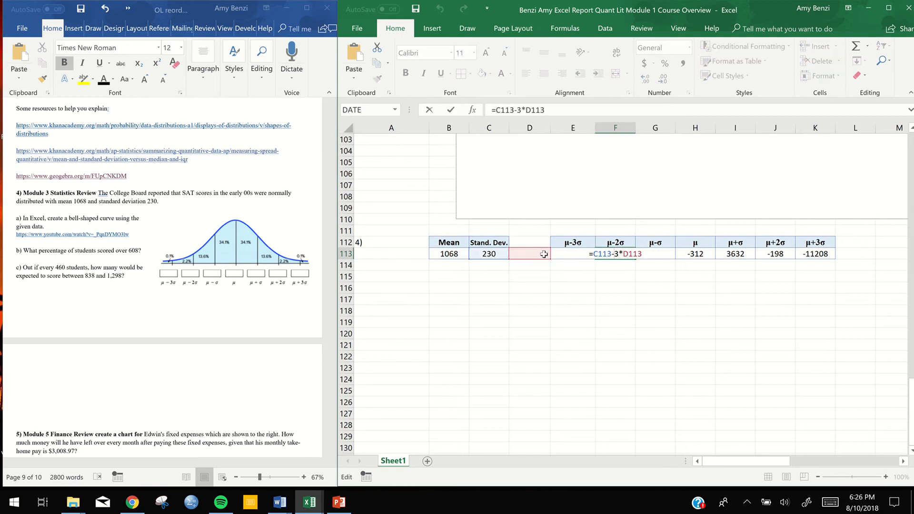
Inspect which cells the μ-σ formula in G113 references
{"action": "key", "text": "Return"}
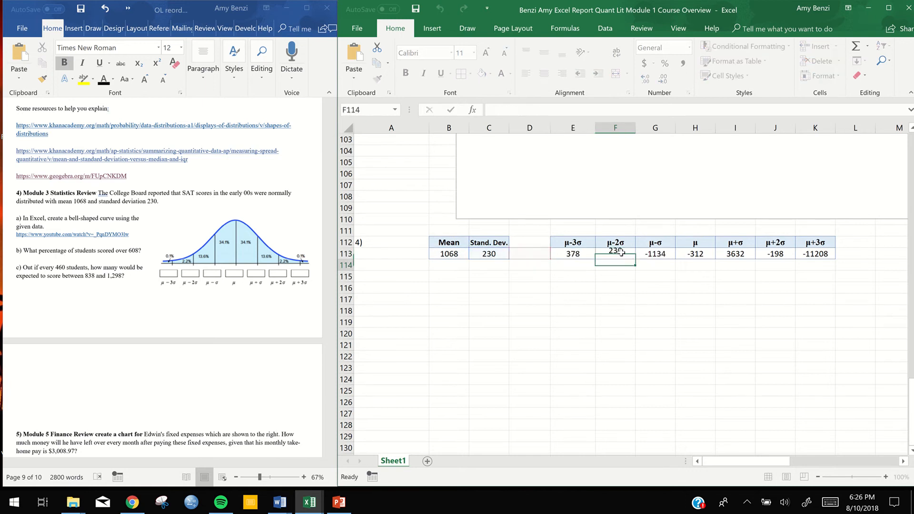
{"action": "double_click", "coordinate": [649, 253]}
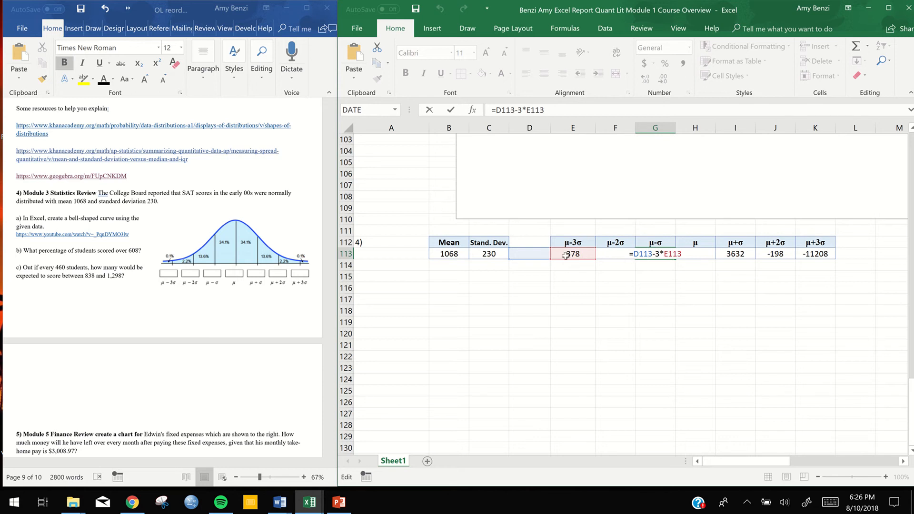
{"action": "key", "text": "Return"}
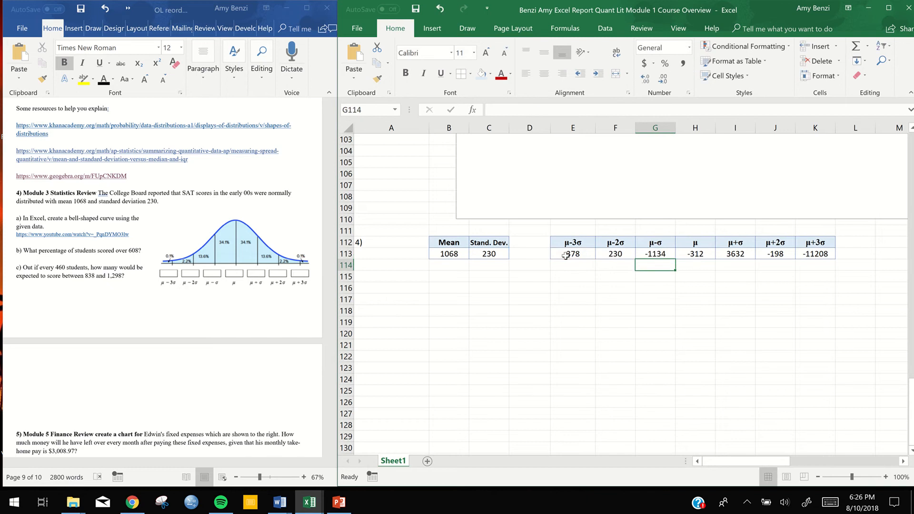
Undo the fill of the μ-3σ formula across F113:K113
{"action": "left_click", "coordinate": [436, 13]}
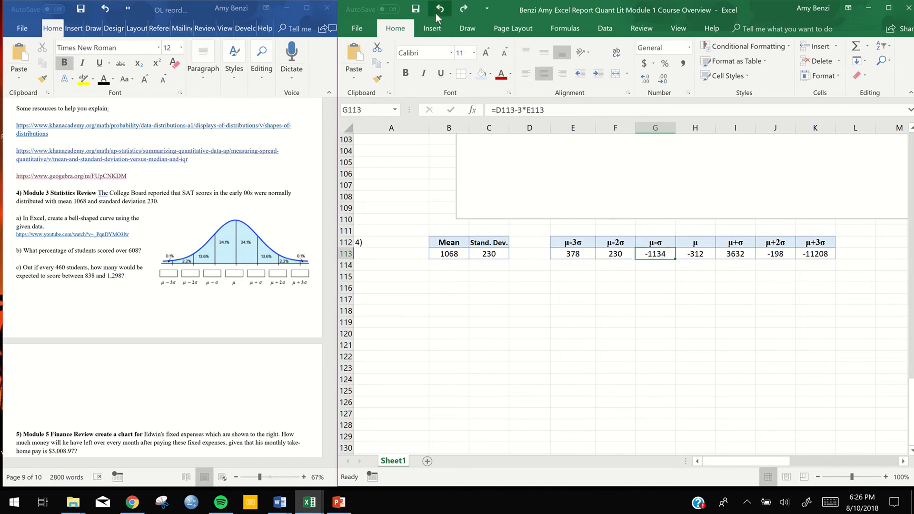
{"action": "left_click", "coordinate": [436, 14]}
{"action": "left_click", "coordinate": [436, 13]}
{"action": "left_click", "coordinate": [436, 14]}
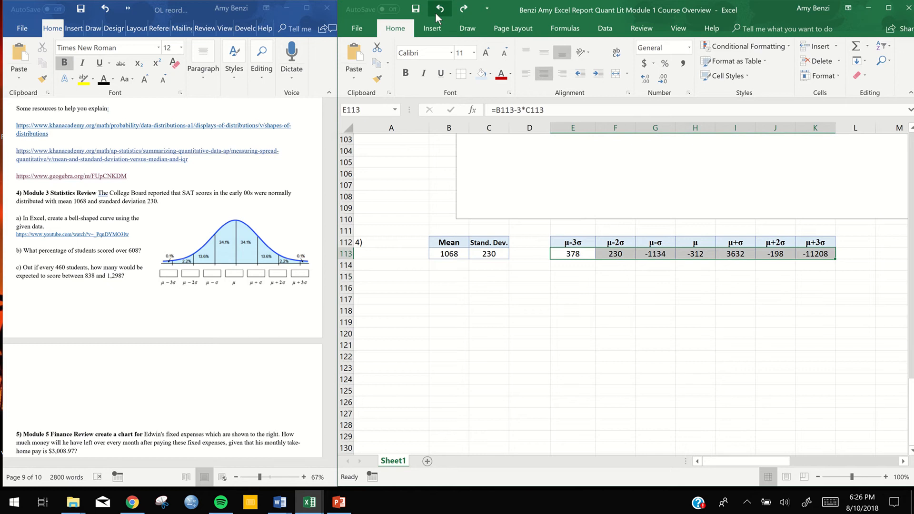
{"action": "left_click", "coordinate": [435, 13]}
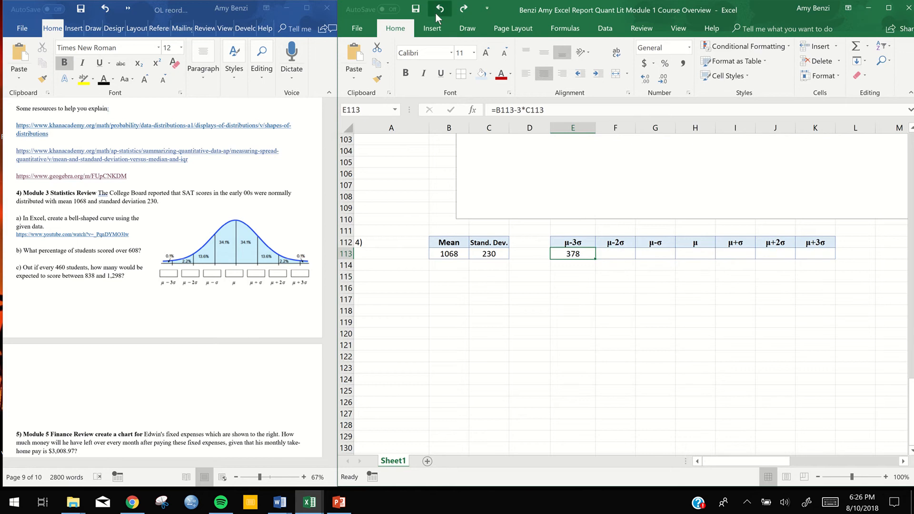
Make both references in E113 absolute, giving =$B$113-3*$C$113, and fill the formula across to K113
{"action": "left_click", "coordinate": [580, 289]}
{"action": "double_click", "coordinate": [573, 254]}
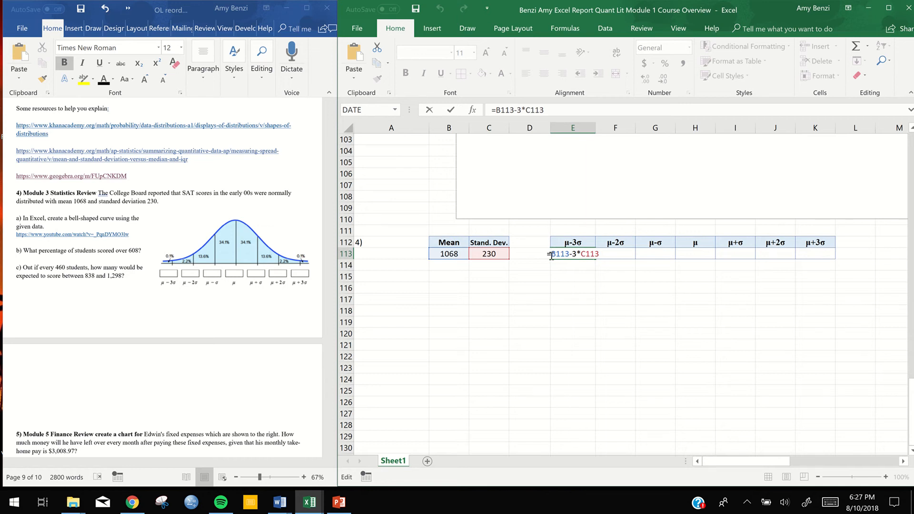
{"action": "type", "text": "$"}
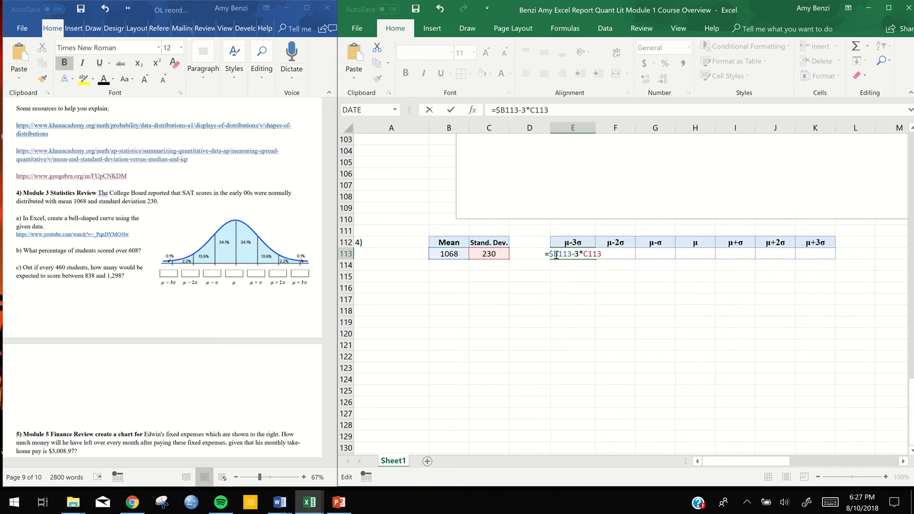
{"action": "left_click", "coordinate": [558, 253]}
{"action": "type", "text": "$B"}
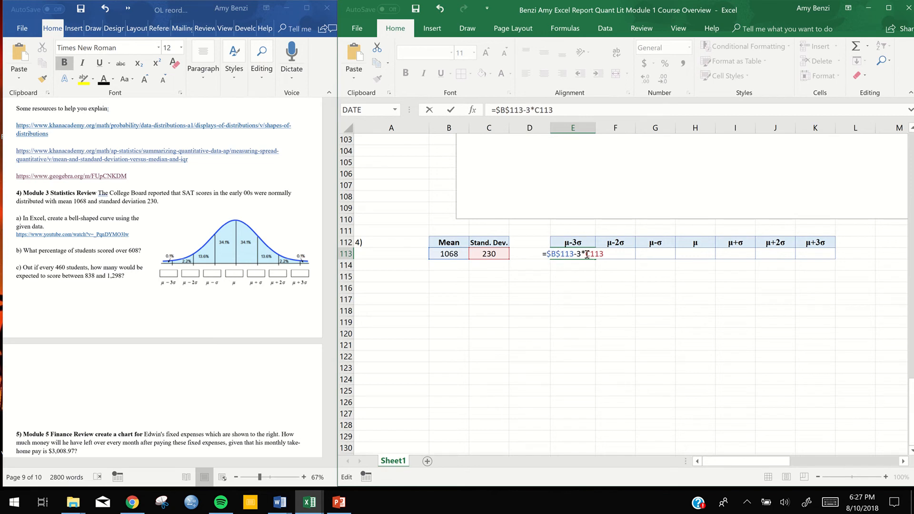
{"action": "type", "text": "$"}
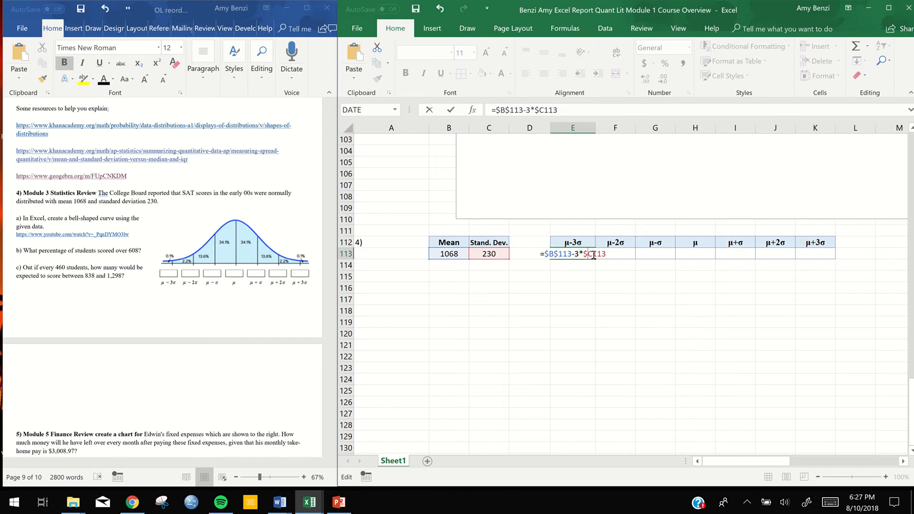
{"action": "left_click", "coordinate": [594, 254]}
{"action": "type", "text": "$"}
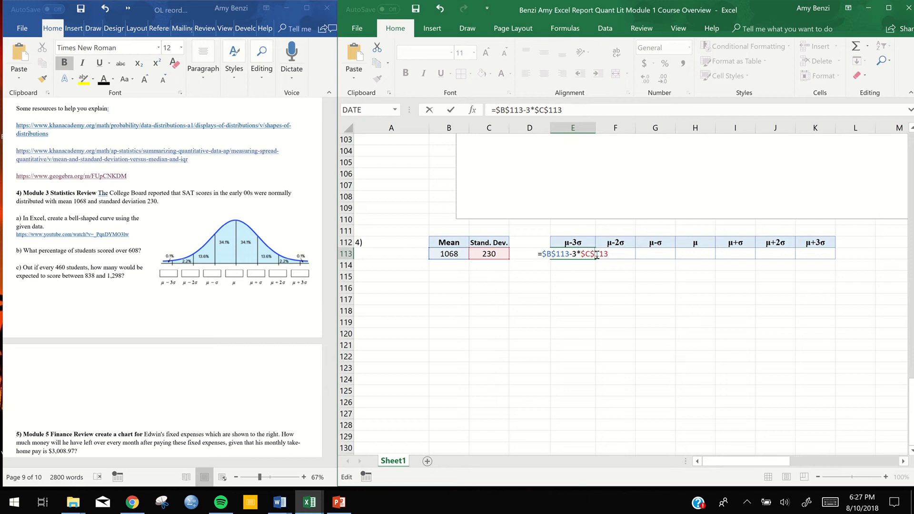
{"action": "key", "text": "Return"}
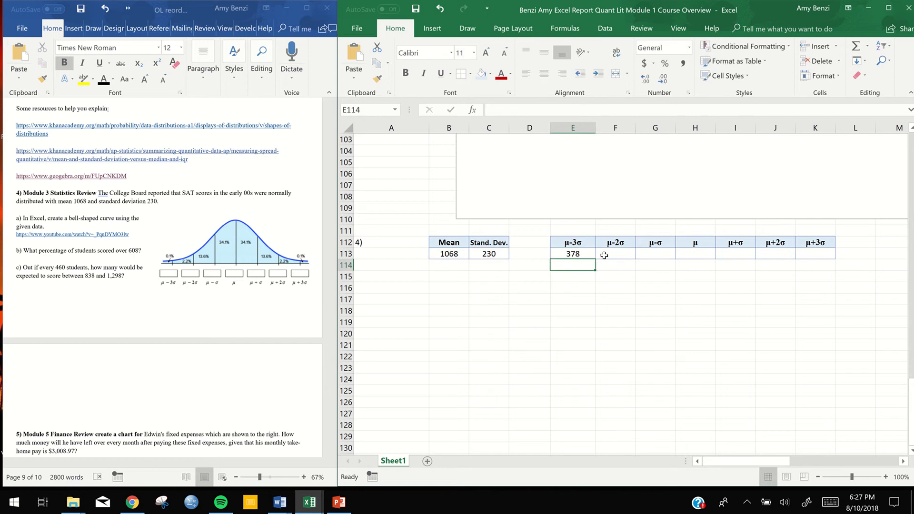
{"action": "left_click", "coordinate": [586, 253]}
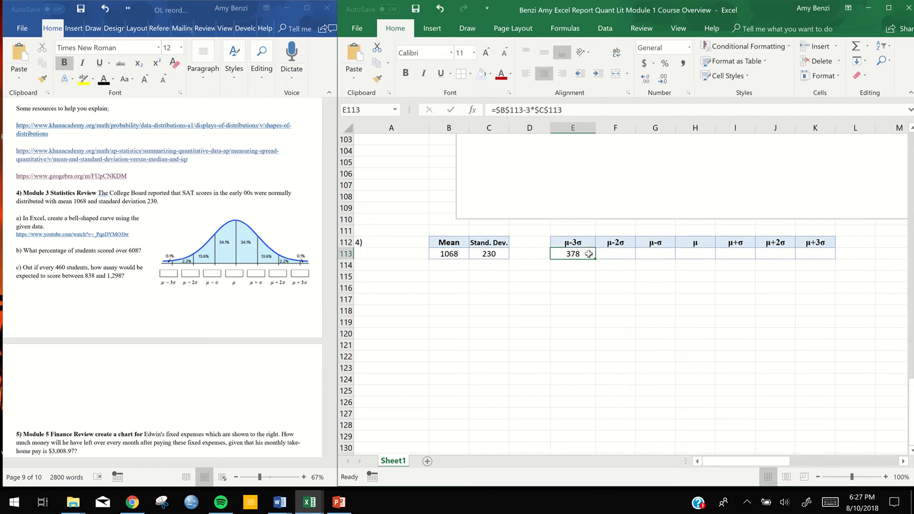
{"action": "left_click_drag", "start_coordinate": [596, 258], "coordinate": [824, 257]}
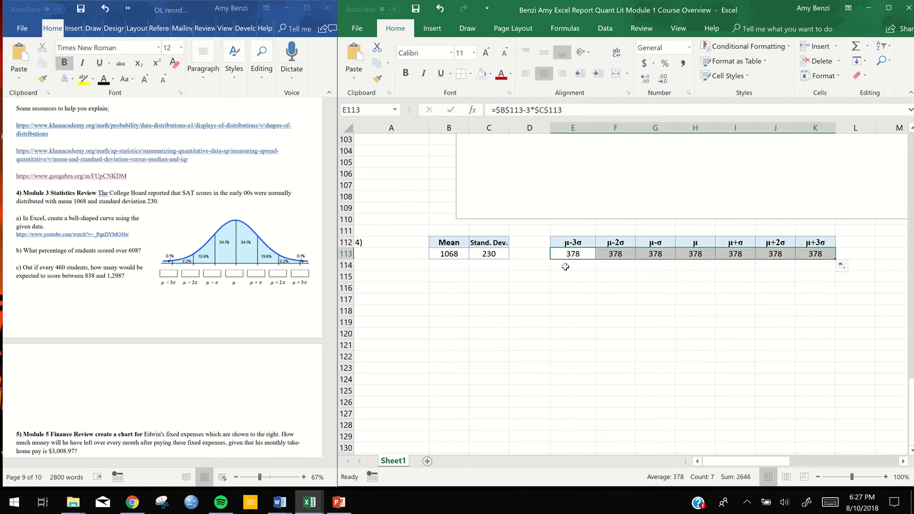
Change the μ-2σ formula in F113 to =$B$113-2*$C$113
{"action": "double_click", "coordinate": [624, 256]}
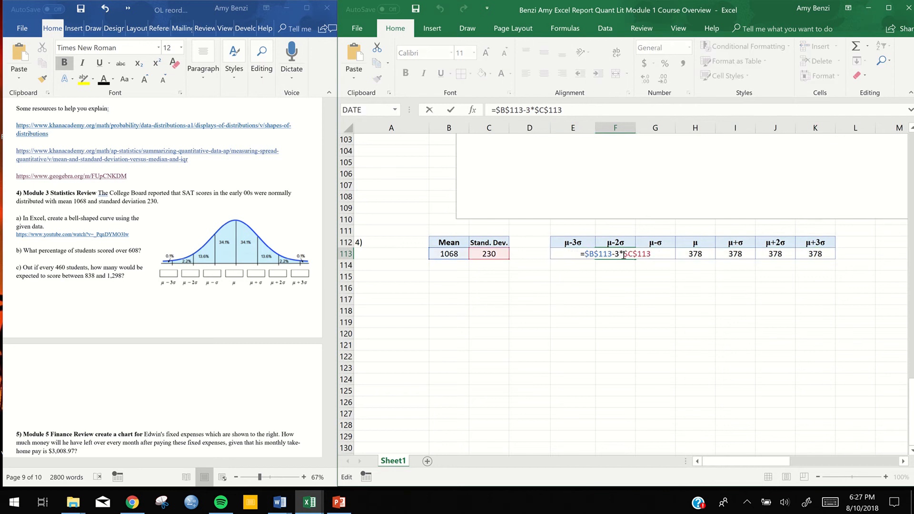
{"action": "left_click_drag", "start_coordinate": [620, 255], "coordinate": [618, 257]}
{"action": "type", "text": "2"}
{"action": "key", "text": "Return"}
Change the μ-σ formula in G113 to =$B$113-$C$113, removing the multiplier
{"action": "double_click", "coordinate": [652, 256]}
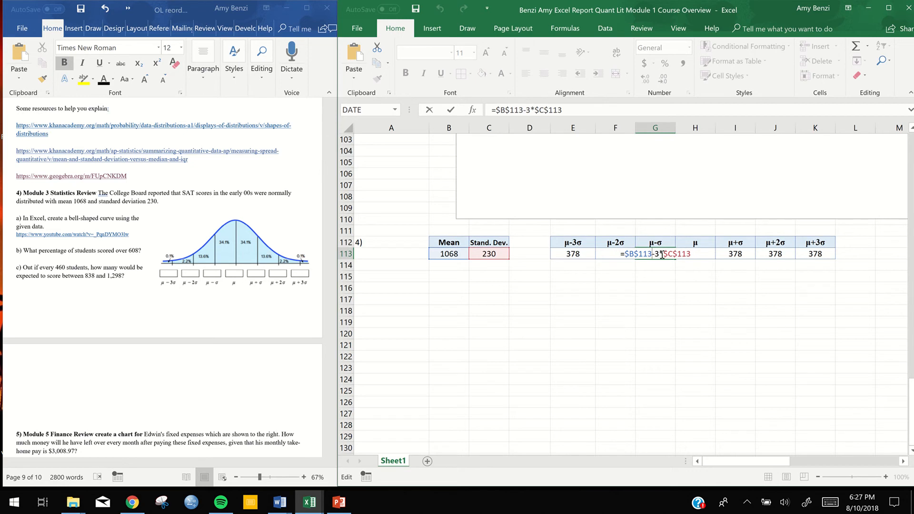
{"action": "left_click", "coordinate": [662, 255]}
{"action": "key", "text": "BackSpace"}
{"action": "key", "text": "BackSpace"}
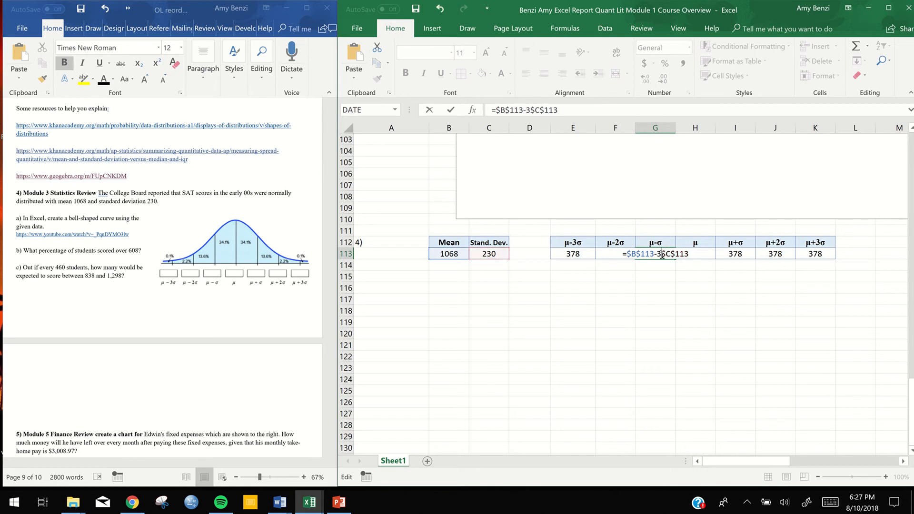
{"action": "key", "text": "Return"}
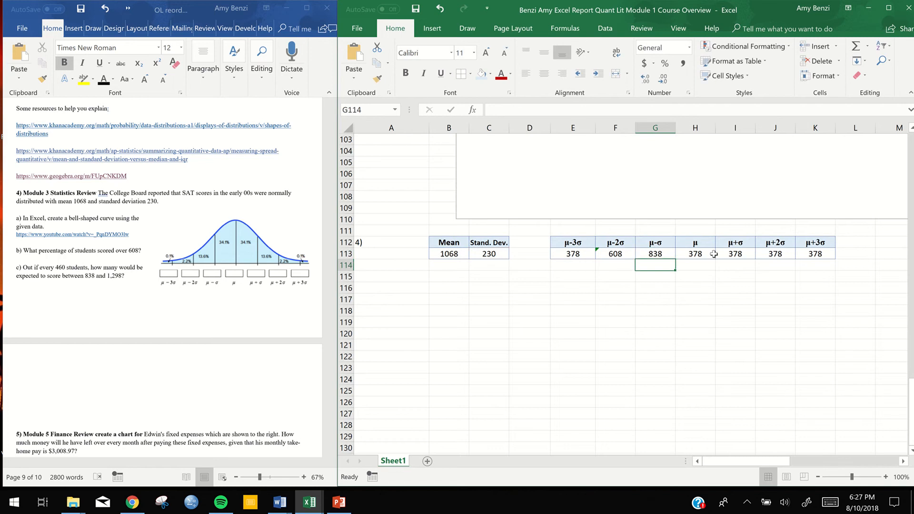
Reduce the μ formula in H113 to =$B$113, dropping the standard deviation term
{"action": "left_click", "coordinate": [712, 254]}
{"action": "double_click", "coordinate": [712, 254]}
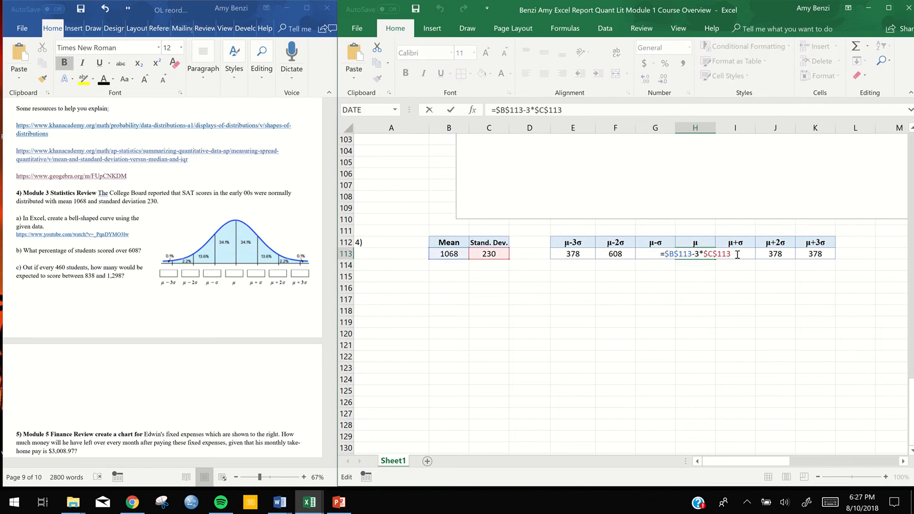
{"action": "left_click_drag", "start_coordinate": [734, 255], "coordinate": [696, 256]}
{"action": "key", "text": "BackSpace"}
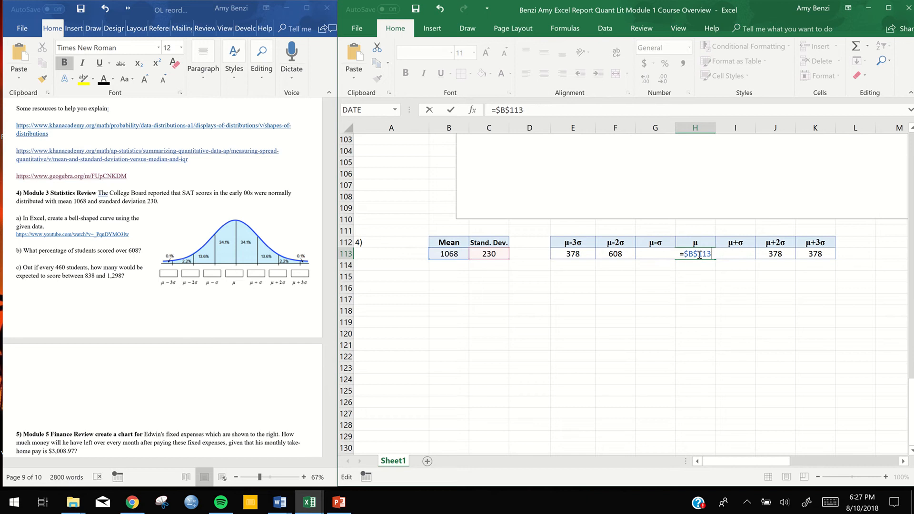
{"action": "left_click", "coordinate": [724, 254]}
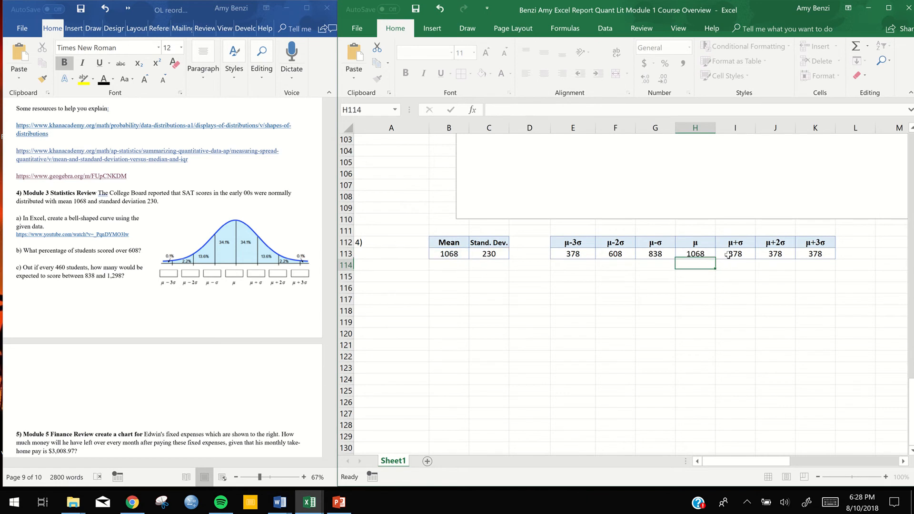
Change the μ+σ formula in I113 to =$B$113+$C$113
{"action": "double_click", "coordinate": [729, 254]}
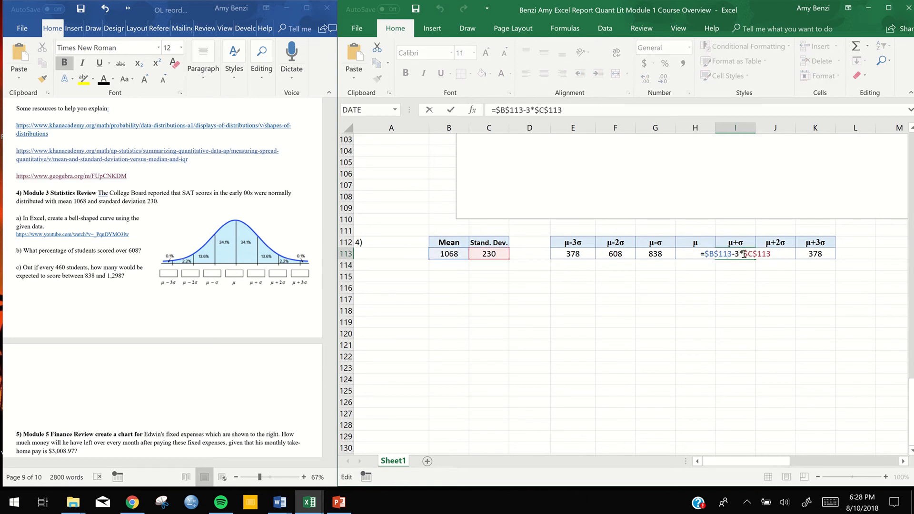
{"action": "left_click_drag", "start_coordinate": [740, 254], "coordinate": [736, 254]}
{"action": "type", "text": "+"}
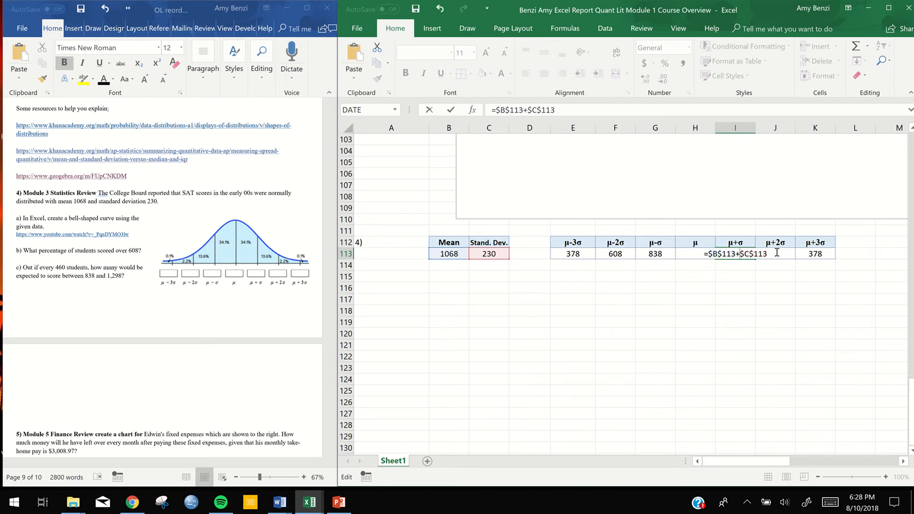
{"action": "key", "text": "Return"}
Change the μ+2σ formula in J113 to =$B$113+2*$C$113
{"action": "left_click", "coordinate": [776, 253]}
{"action": "double_click", "coordinate": [778, 253]}
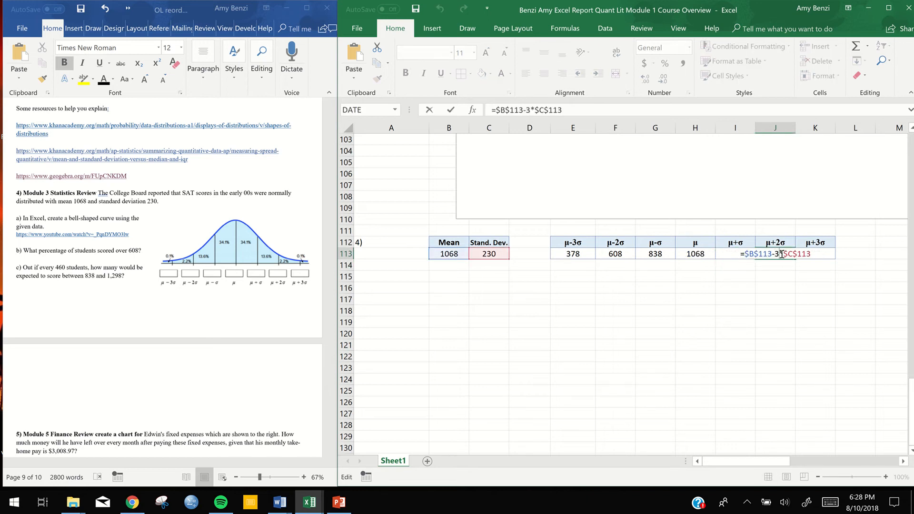
{"action": "left_click_drag", "start_coordinate": [776, 254], "coordinate": [772, 254]}
{"action": "type", "text": "+2"}
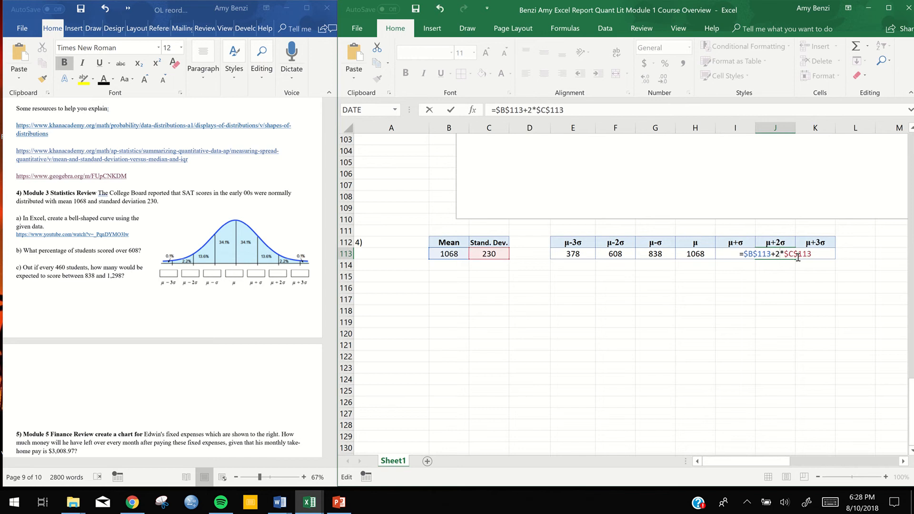
{"action": "key", "text": "Return"}
Change the μ+3σ formula in K113 to =$B$113+3*$C$113
{"action": "double_click", "coordinate": [811, 255]}
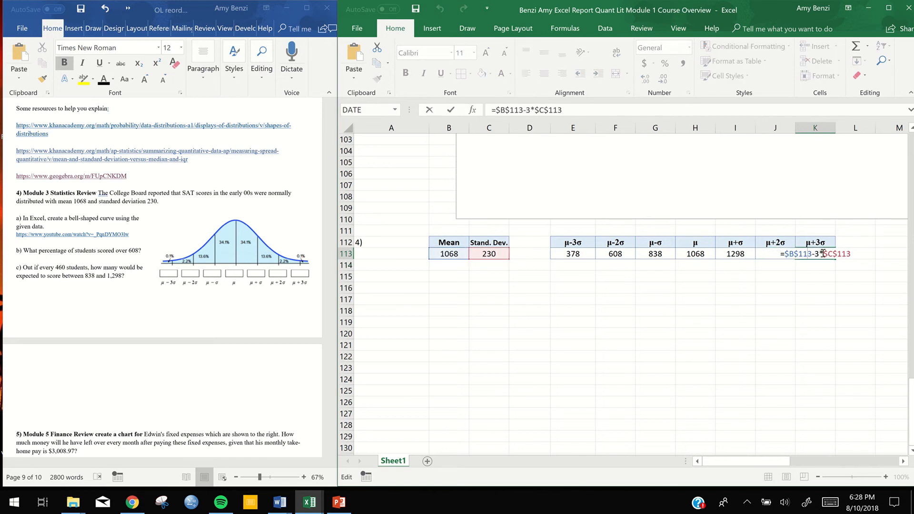
{"action": "left_click", "coordinate": [813, 254]}
{"action": "key", "text": "BackSpace"}
{"action": "type", "text": "+"}
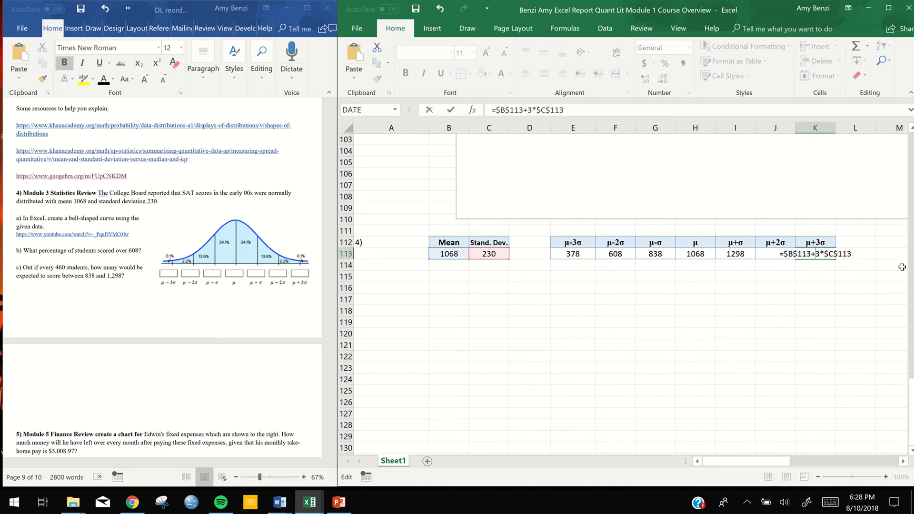
{"action": "key", "text": "Return"}
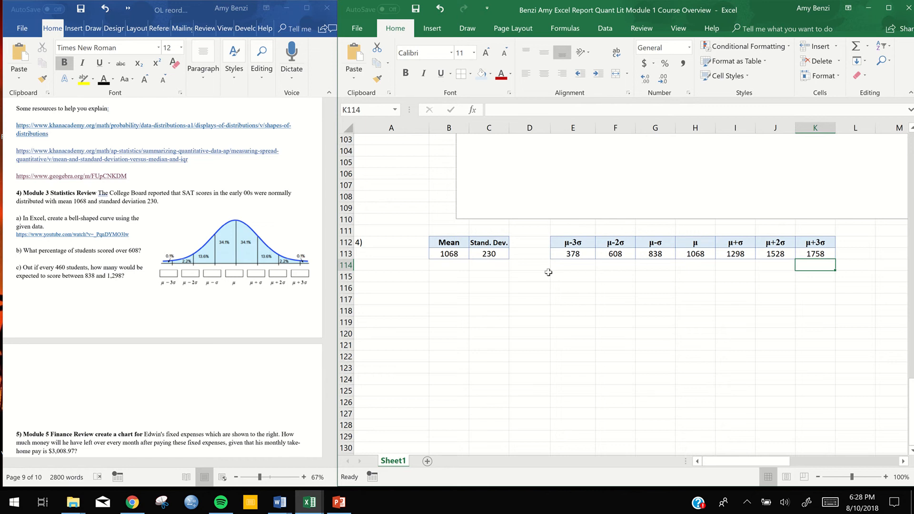
Review the computed values in E113:K113 and the free space beside and below question 4's table
{"action": "left_click_drag", "start_coordinate": [573, 256], "coordinate": [820, 257]}
{"action": "left_click", "coordinate": [695, 289]}
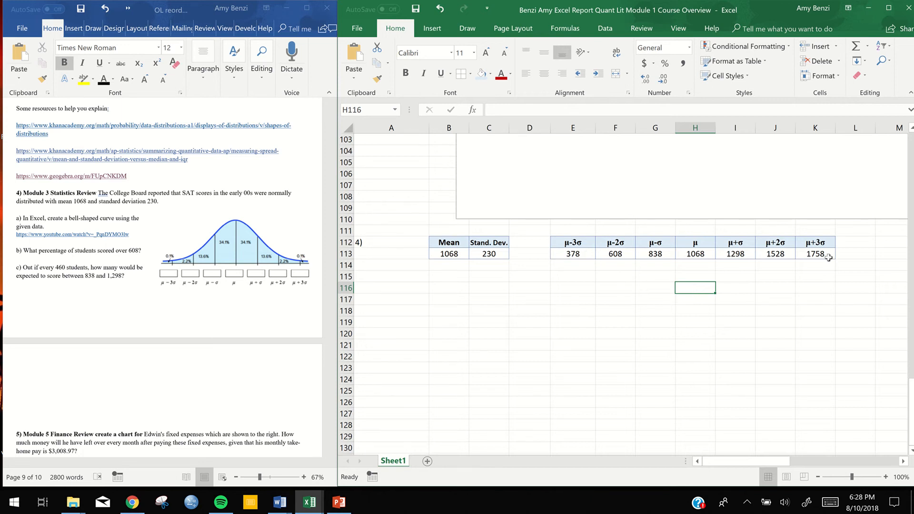
{"action": "scroll", "coordinate": [671, 325], "scroll_direction": "down", "scroll_amount": 2}
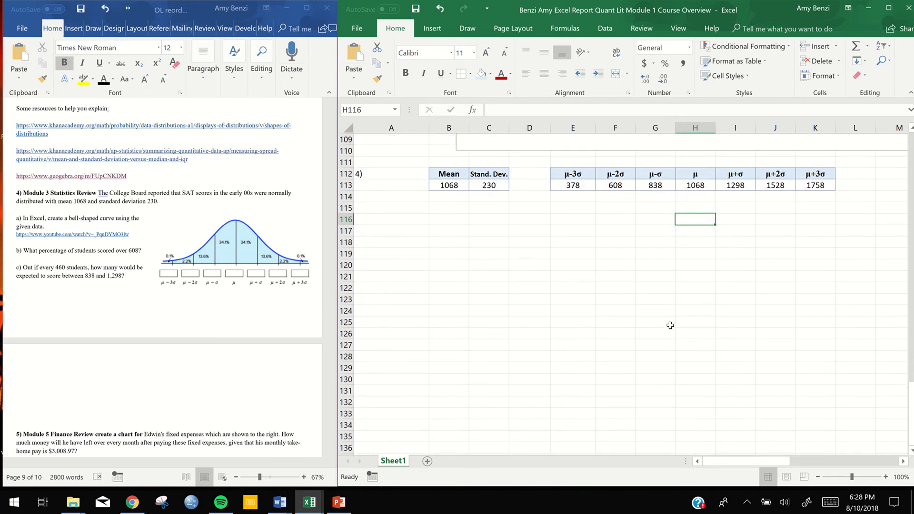
{"action": "left_click", "coordinate": [670, 325]}
{"action": "scroll", "coordinate": [671, 325], "scroll_direction": "down", "scroll_amount": 3, "text": "ctrl"}
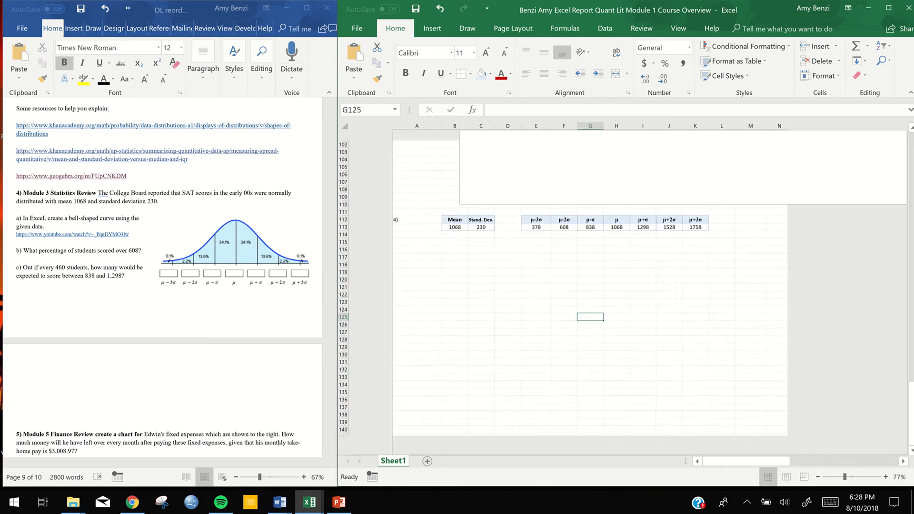
{"action": "scroll", "coordinate": [671, 326], "scroll_direction": "down", "scroll_amount": 2, "text": "ctrl"}
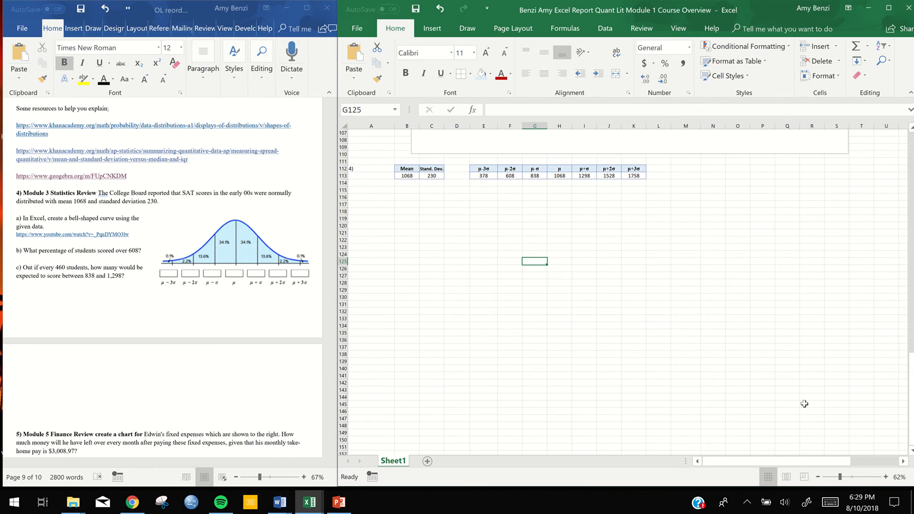
{"action": "left_click_drag", "start_coordinate": [814, 461], "coordinate": [835, 461]}
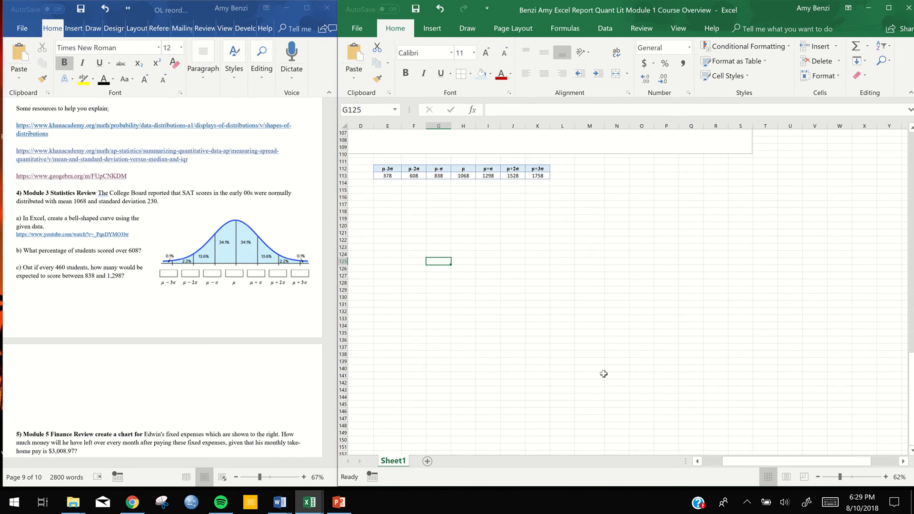
{"action": "left_click_drag", "start_coordinate": [745, 462], "coordinate": [722, 464]}
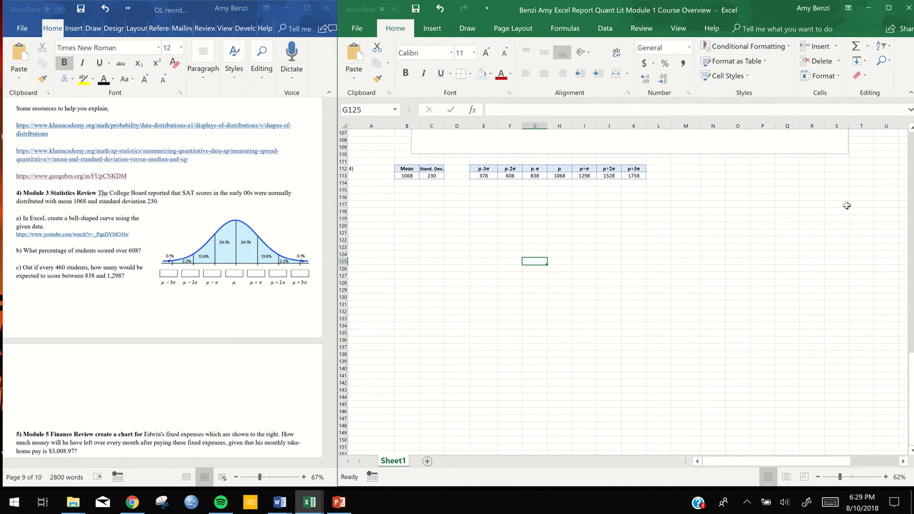
{"action": "left_click", "coordinate": [784, 169]}
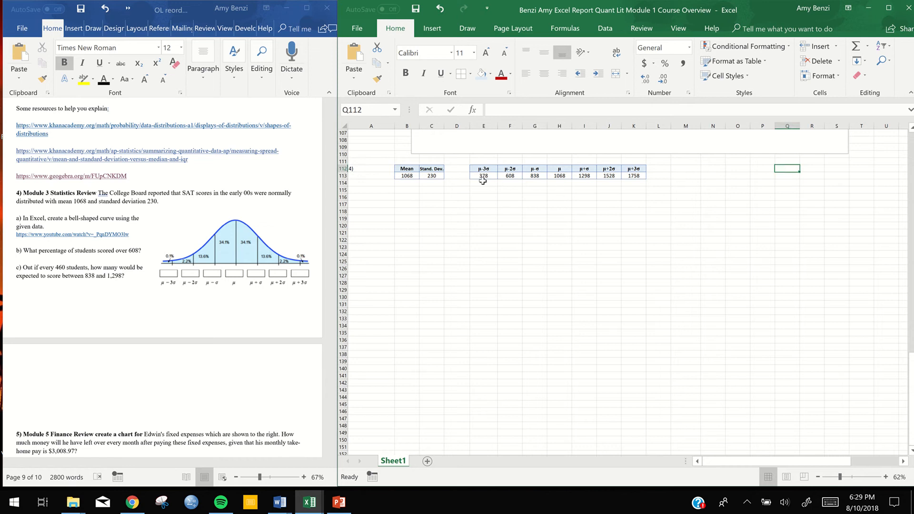
Start a score series beside question 4's table with 378 in Q112 and 379 in Q113
{"action": "double_click", "coordinate": [786, 168]}
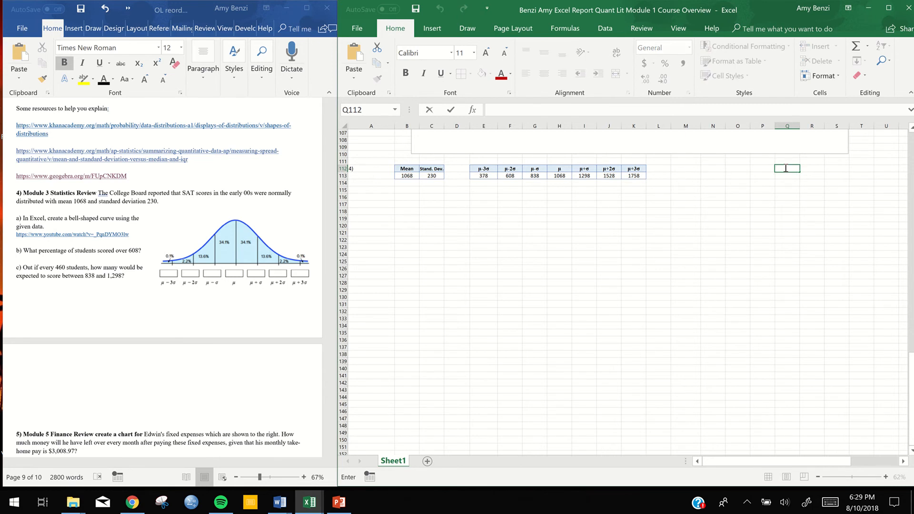
{"action": "type", "text": "378"}
{"action": "key", "text": "Return"}
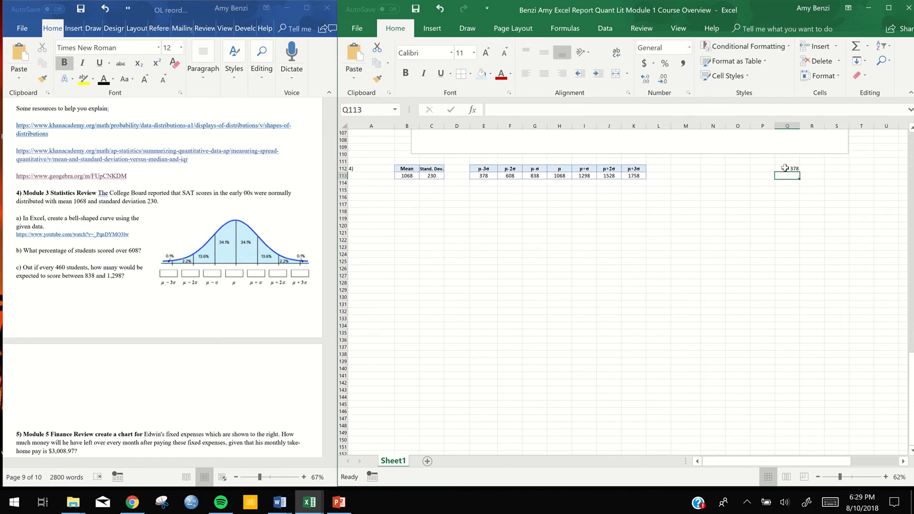
{"action": "type", "text": "379"}
{"action": "key", "text": "Return"}
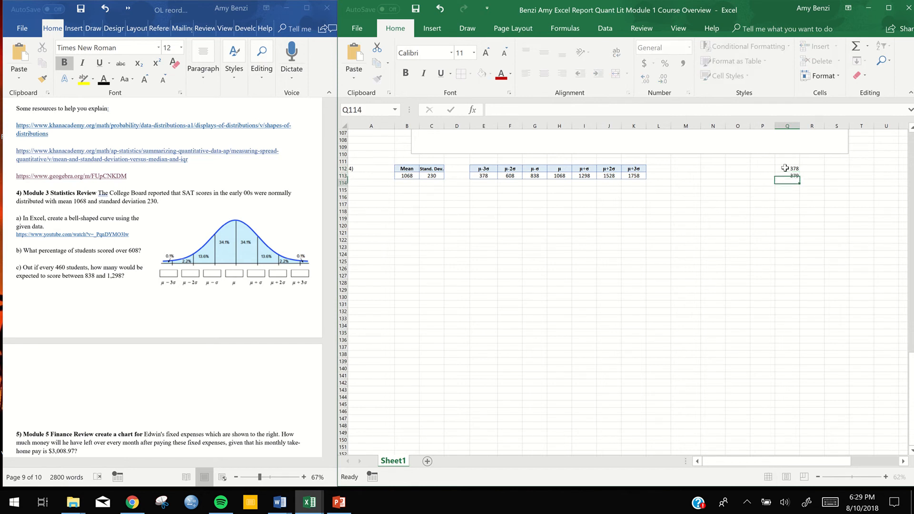
Extend the series from Q112:Q113 down column Q in steps of one until it reaches 1758 in Q1492
{"action": "left_click_drag", "start_coordinate": [785, 168], "coordinate": [785, 177]}
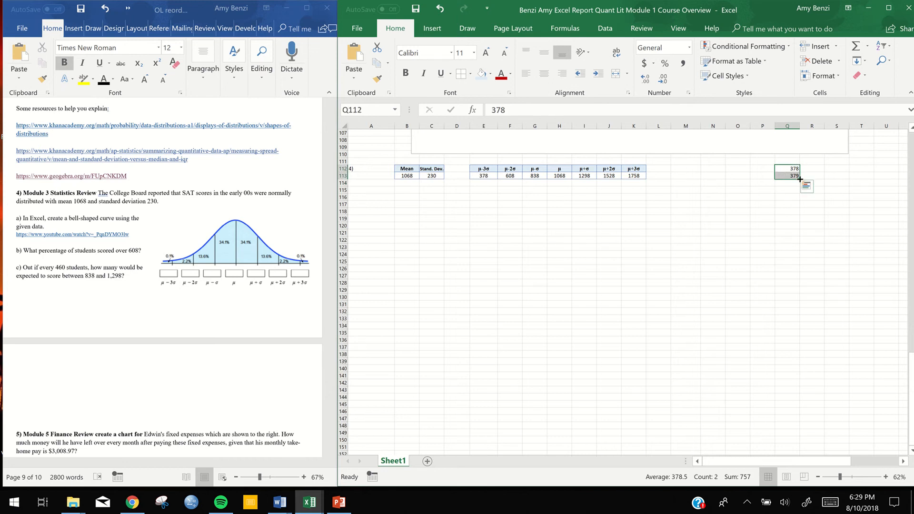
{"action": "left_click_drag", "start_coordinate": [801, 180], "coordinate": [799, 470]}
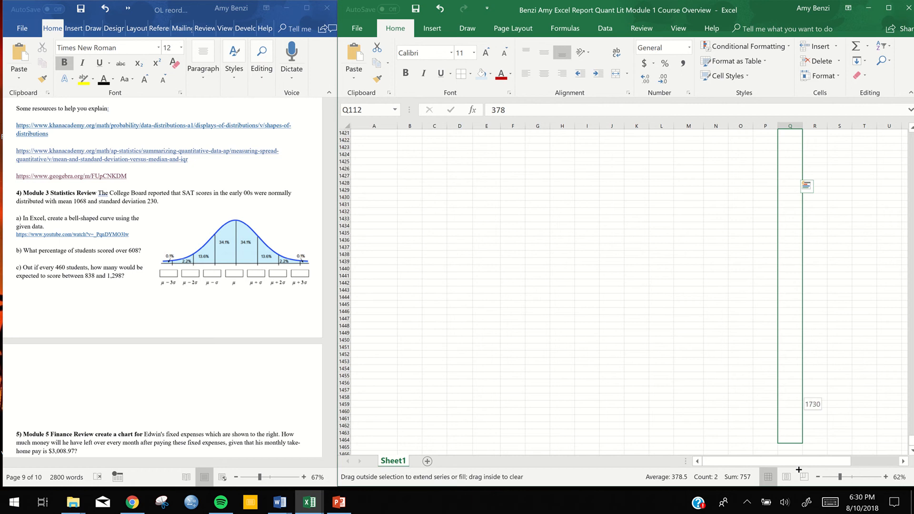
{"action": "left_click_drag", "start_coordinate": [799, 471], "coordinate": [799, 412]}
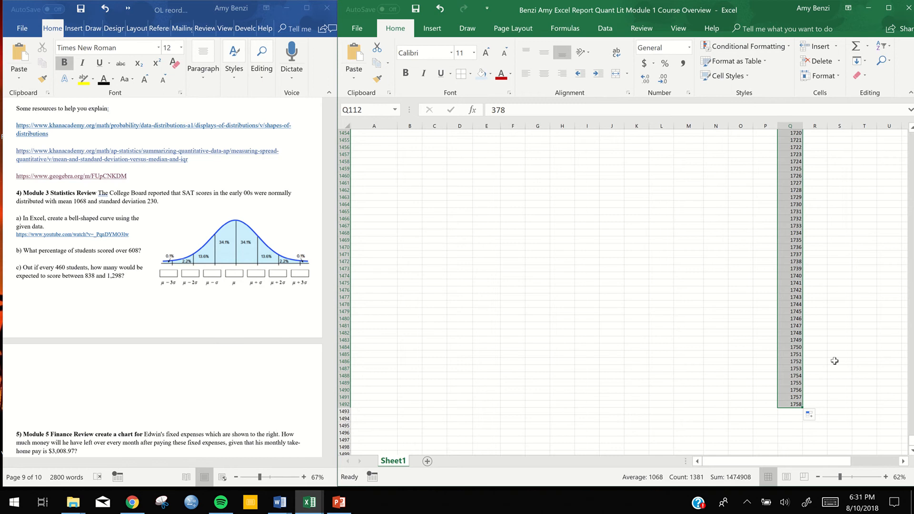
{"action": "scroll", "coordinate": [835, 361], "scroll_direction": "up", "scroll_amount": 1}
{"action": "scroll", "coordinate": [835, 361], "scroll_direction": "up", "scroll_amount": 8}
{"action": "left_click_drag", "start_coordinate": [912, 434], "coordinate": [912, 156]}
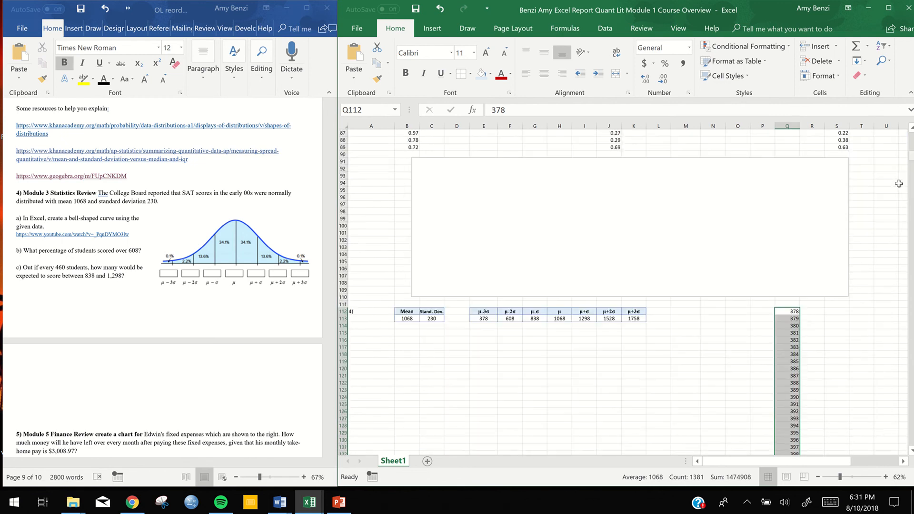
{"action": "left_click", "coordinate": [820, 410]}
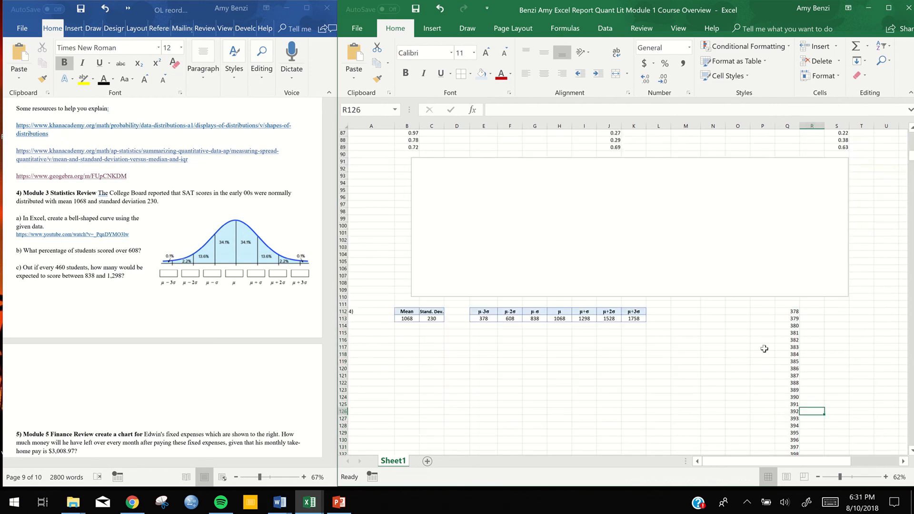
Begin a NORM.DIST formula in R112 with Q112 as x, B113 as the mean and C113 as the standard deviation
{"action": "double_click", "coordinate": [809, 311]}
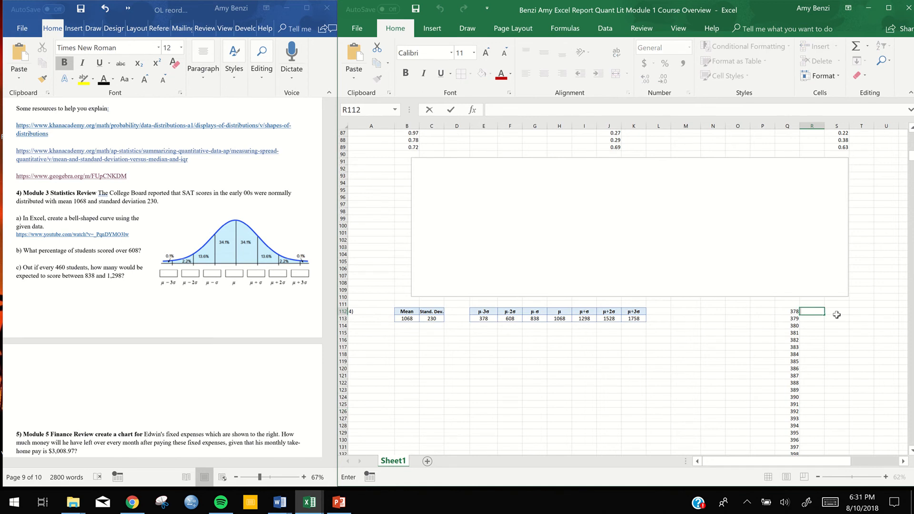
{"action": "type", "text": "="}
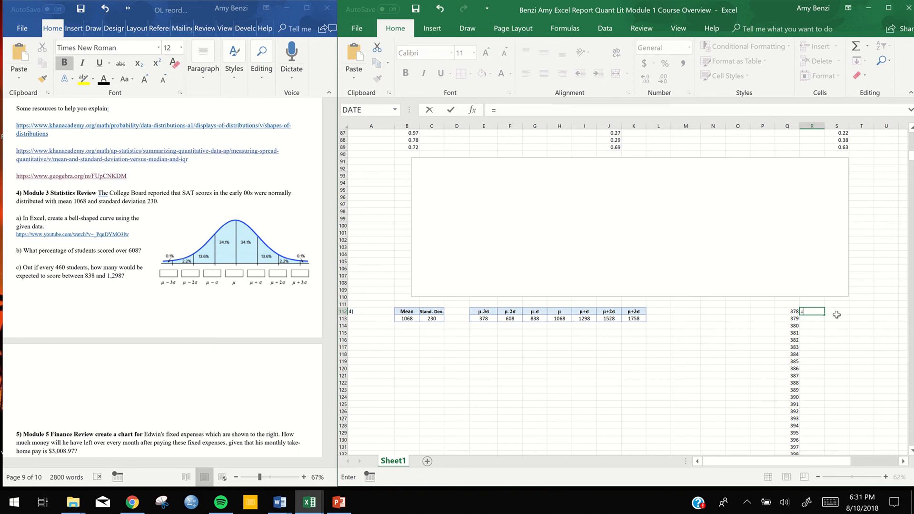
{"action": "type", "text": "nor"}
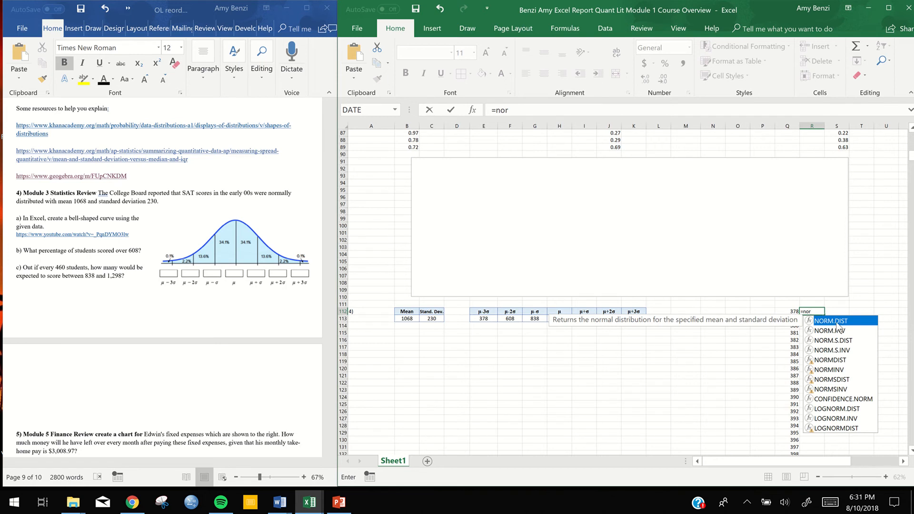
{"action": "double_click", "coordinate": [837, 322]}
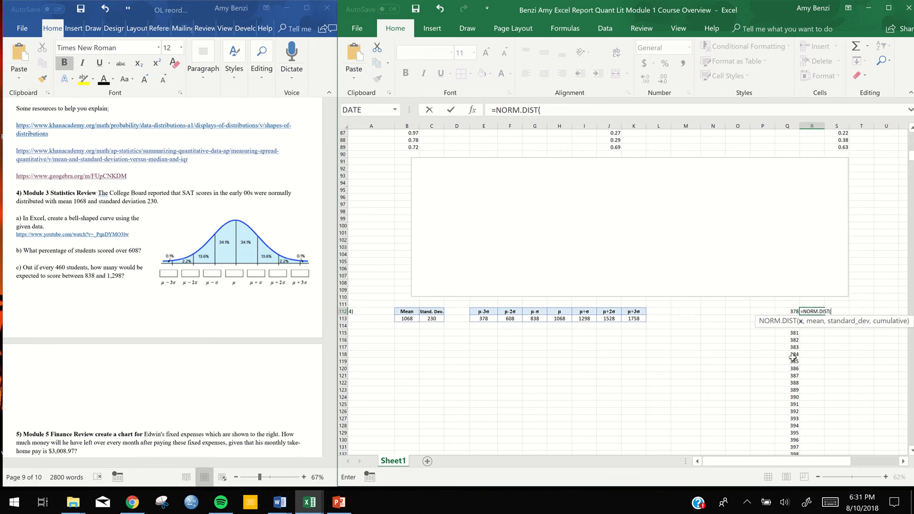
{"action": "left_click", "coordinate": [793, 312]}
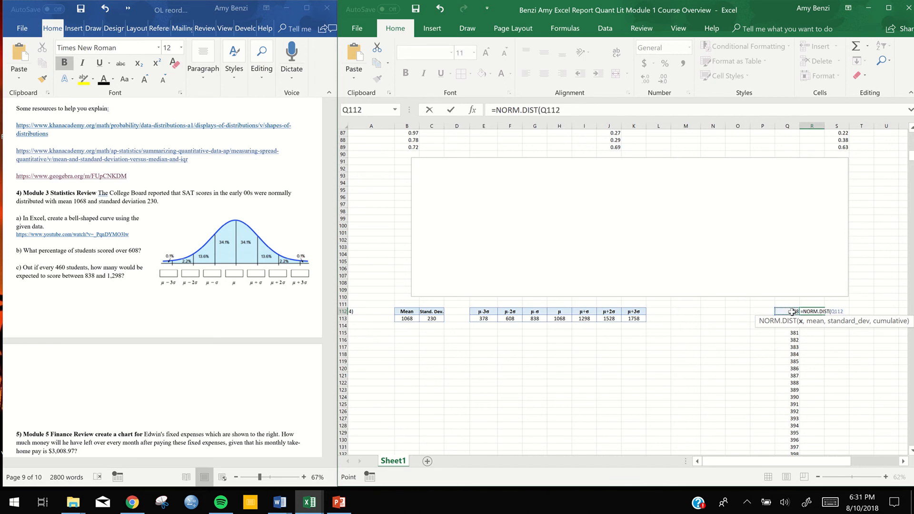
{"action": "type", "text": ","}
{"action": "left_click", "coordinate": [404, 317]}
{"action": "type", "text": ","}
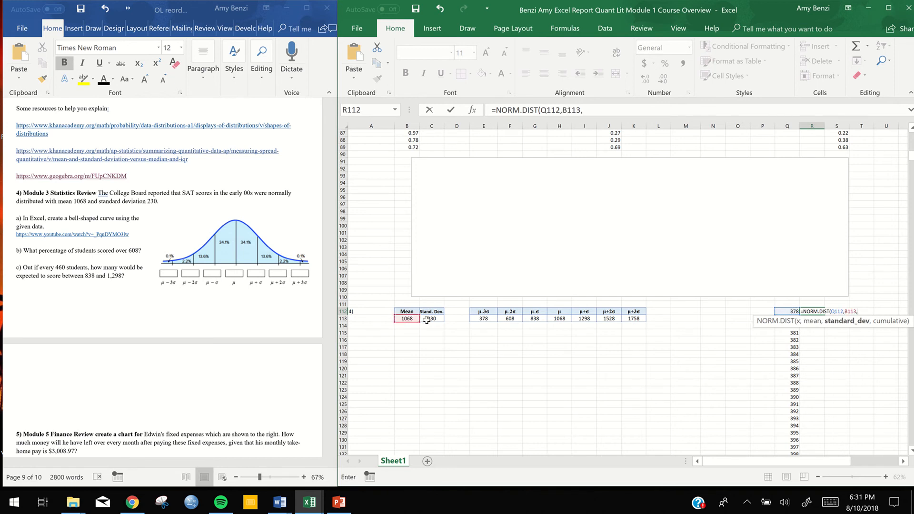
{"action": "left_click", "coordinate": [428, 319]}
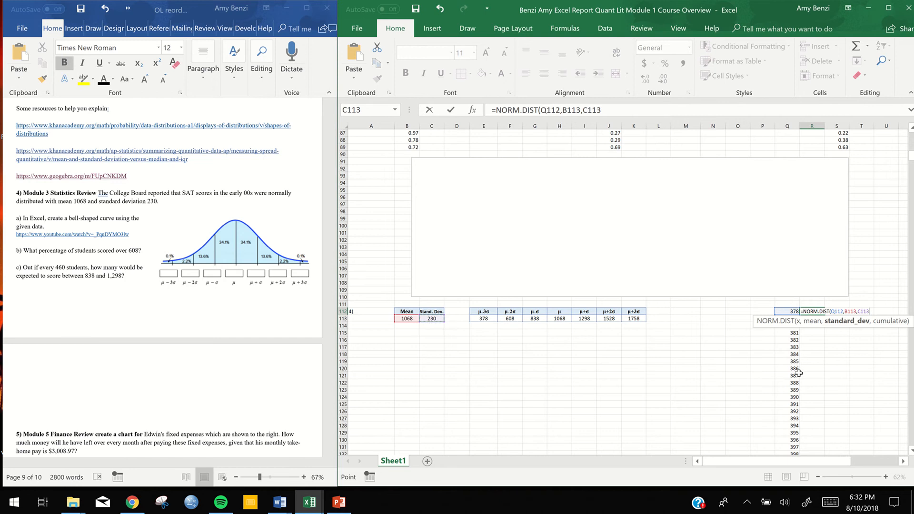
Make the mean and standard deviation references in R112's formula absolute as $B$113 and $C$113
{"action": "left_click", "coordinate": [844, 312]}
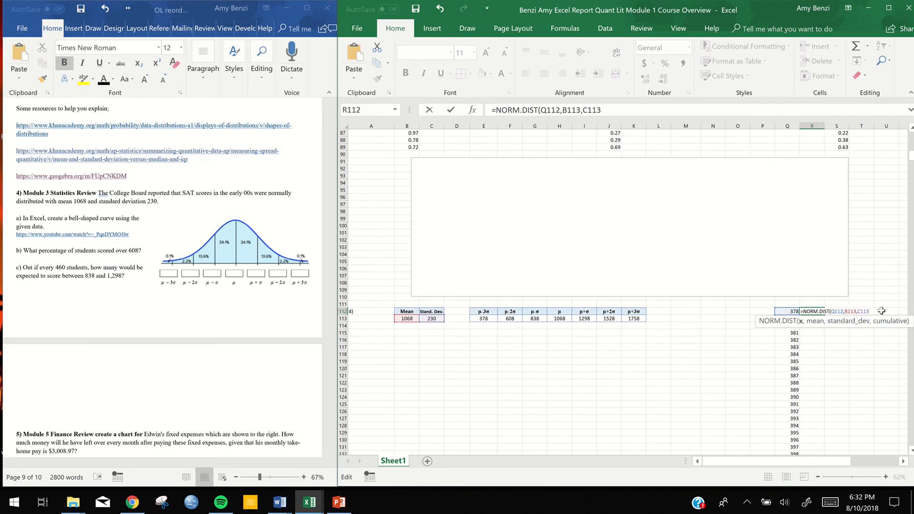
{"action": "left_click", "coordinate": [846, 312]}
{"action": "type", "text": "$B$"}
{"action": "left_click", "coordinate": [865, 311]}
{"action": "type", "text": "$"}
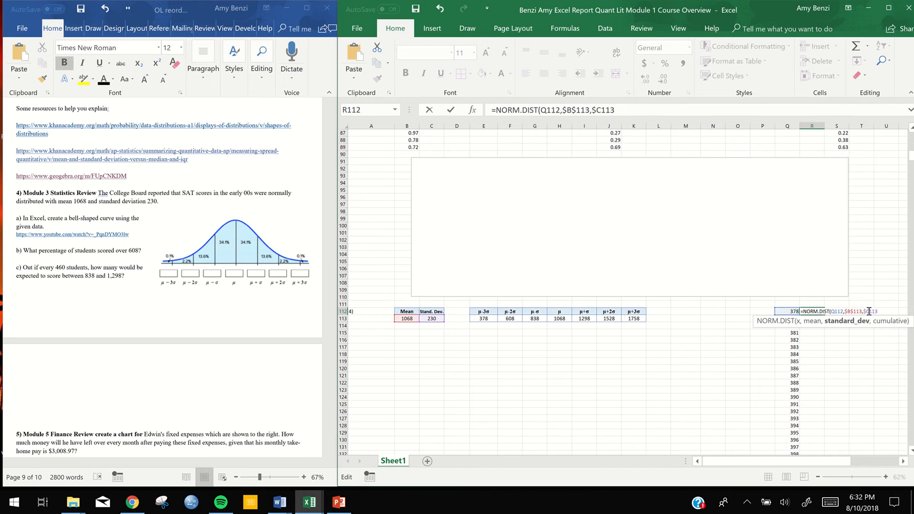
{"action": "left_click", "coordinate": [870, 311]}
{"action": "type", "text": "$"}
Complete R112's NORM.DIST formula with FALSE as the cumulative argument
{"action": "left_click", "coordinate": [882, 313]}
{"action": "type", "text": ","}
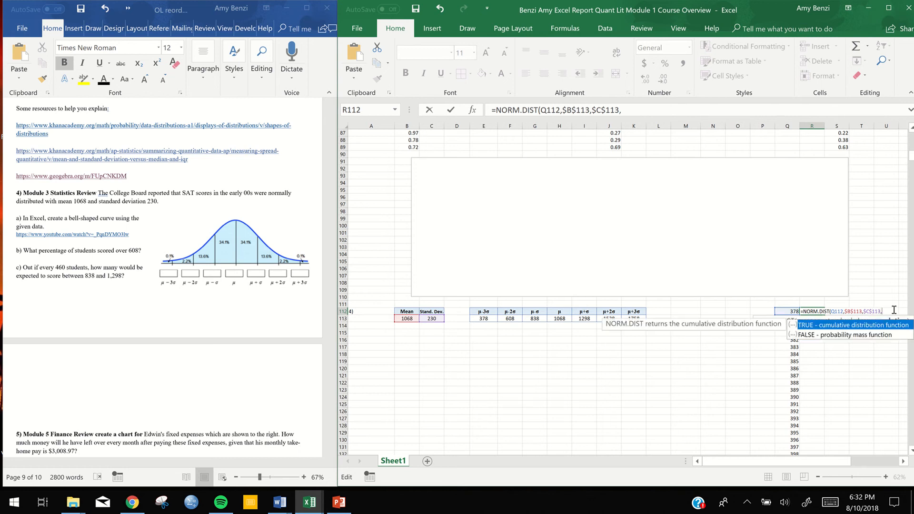
{"action": "left_click", "coordinate": [881, 336]}
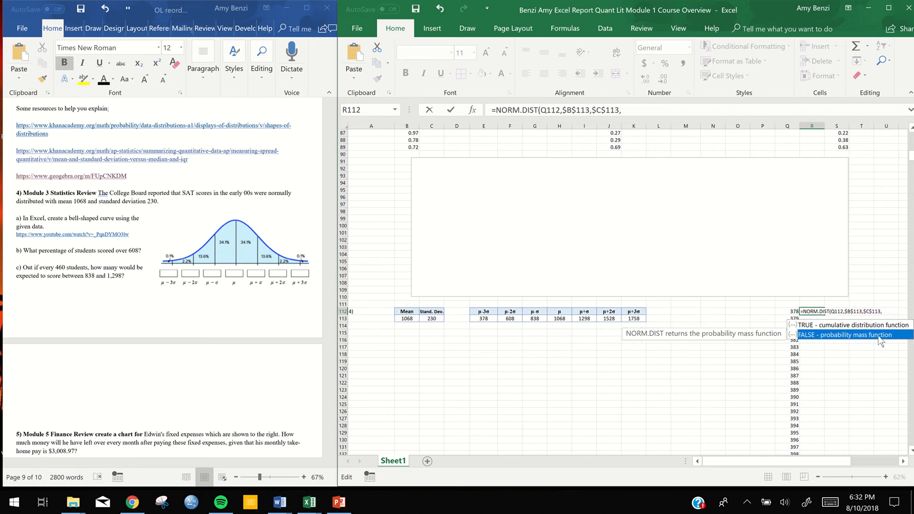
{"action": "double_click", "coordinate": [880, 335]}
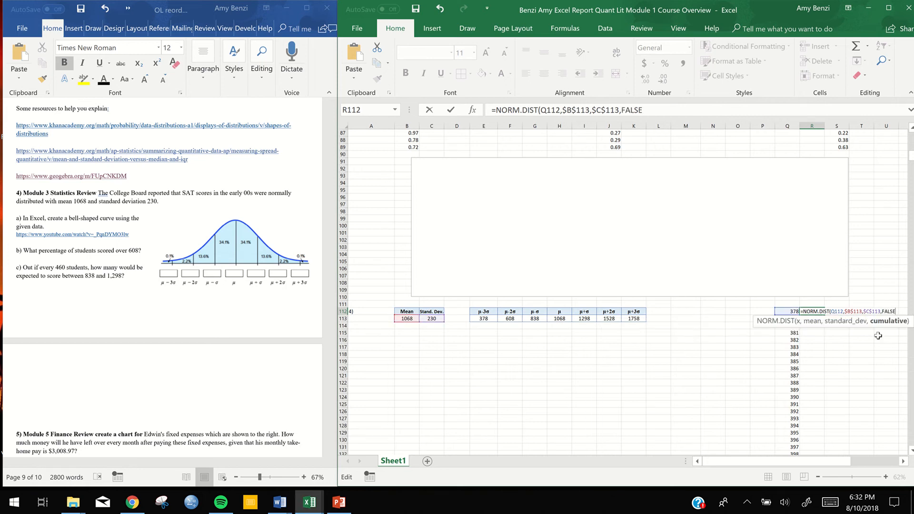
{"action": "key", "text": "Return"}
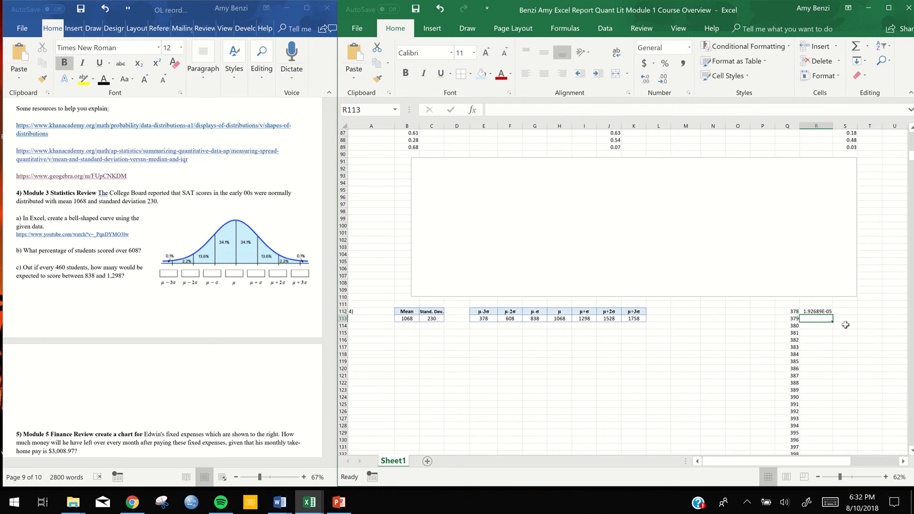
Fill the NORM.DIST formula from R112 down column R alongside all the scores in column Q
{"action": "left_click", "coordinate": [831, 312]}
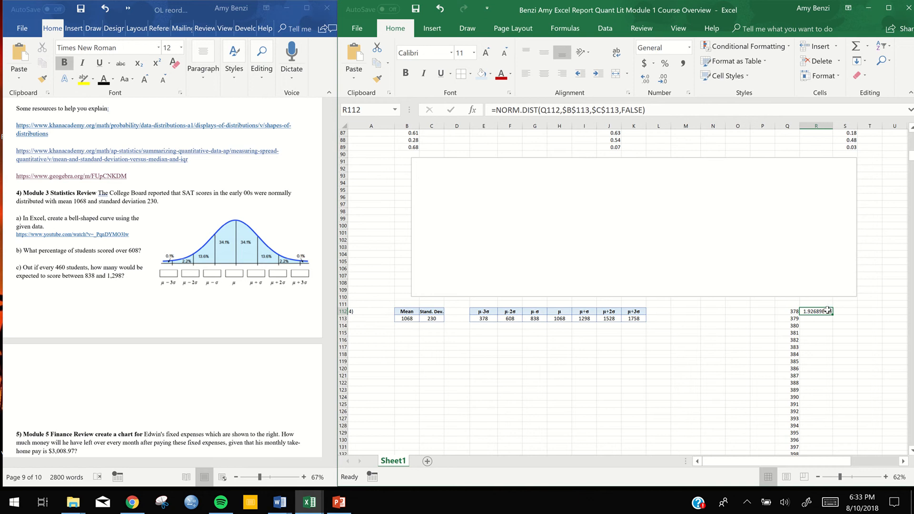
{"action": "double_click", "coordinate": [829, 311]}
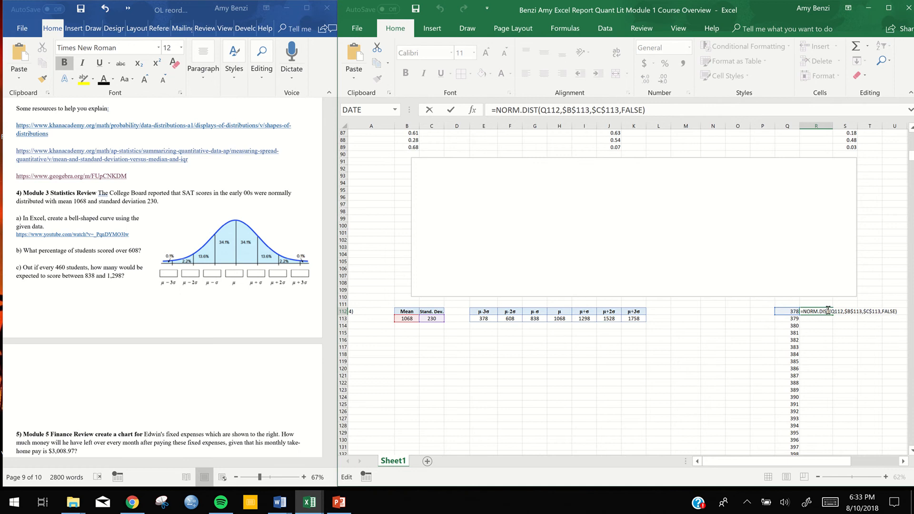
{"action": "key", "text": "Return"}
{"action": "left_click", "coordinate": [828, 312]}
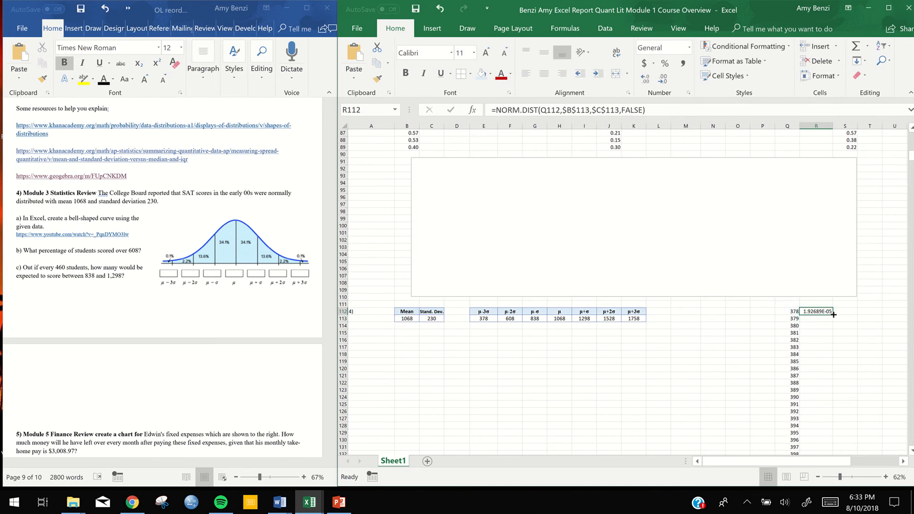
{"action": "double_click", "coordinate": [833, 314]}
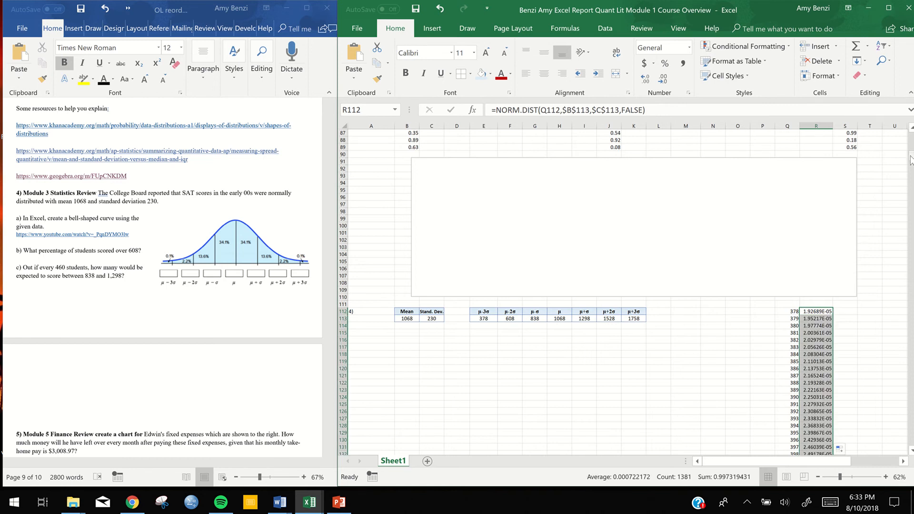
{"action": "left_click", "coordinate": [866, 316]}
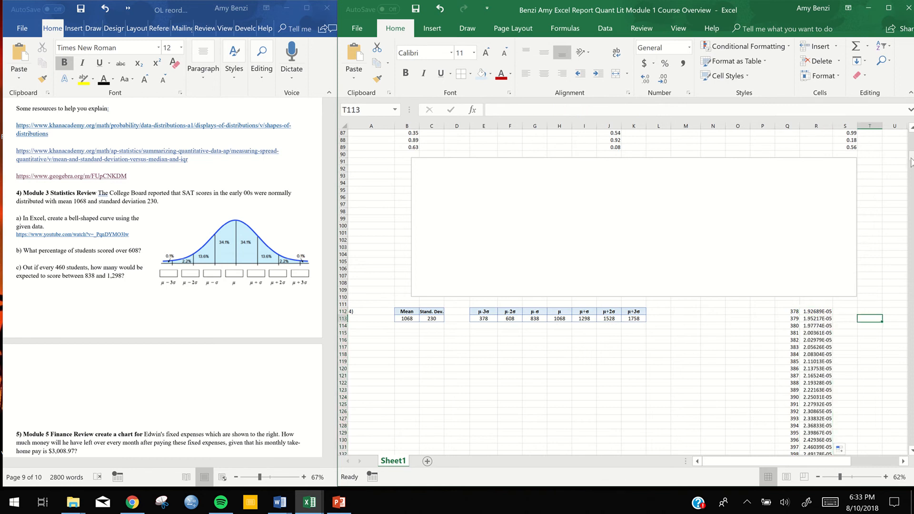
Insert a scatter chart with smooth lines and markers from the scores and densities in Q112:R1492
{"action": "mouse_move", "coordinate": [909, 160]}
{"action": "left_mouse_down"}
{"action": "mouse_move", "coordinate": [912, 453]}
{"action": "mouse_move", "coordinate": [911, 131]}
{"action": "mouse_move", "coordinate": [912, 157]}
{"action": "left_mouse_up"}
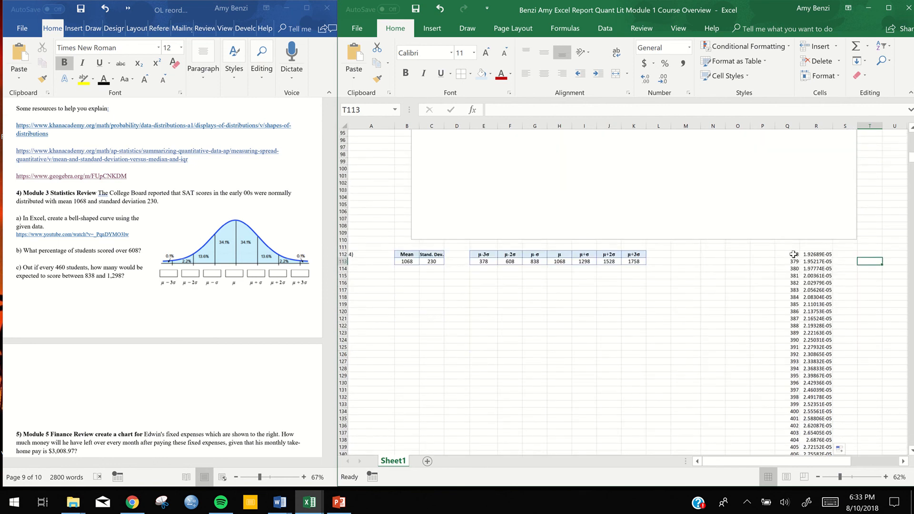
{"action": "left_click_drag", "start_coordinate": [793, 255], "coordinate": [829, 255]}
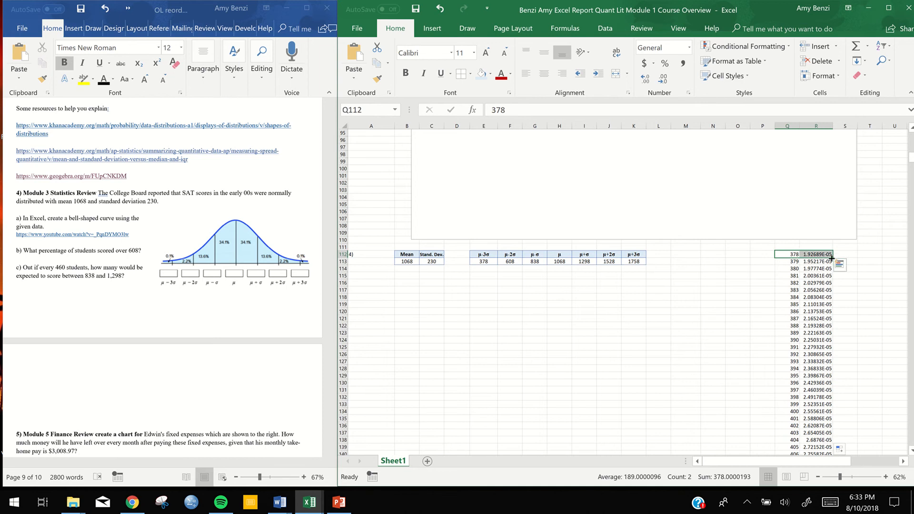
{"action": "key", "text": "ctrl+shift+Down"}
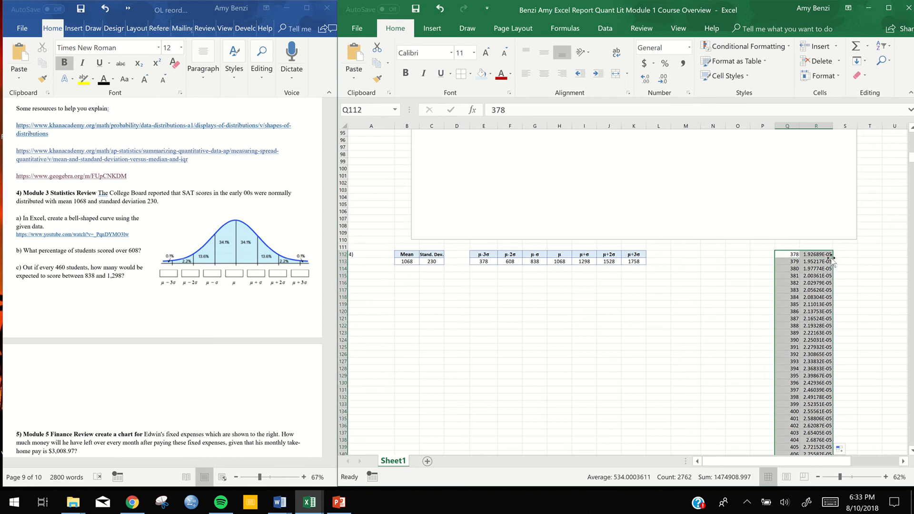
{"action": "left_click", "coordinate": [428, 30]}
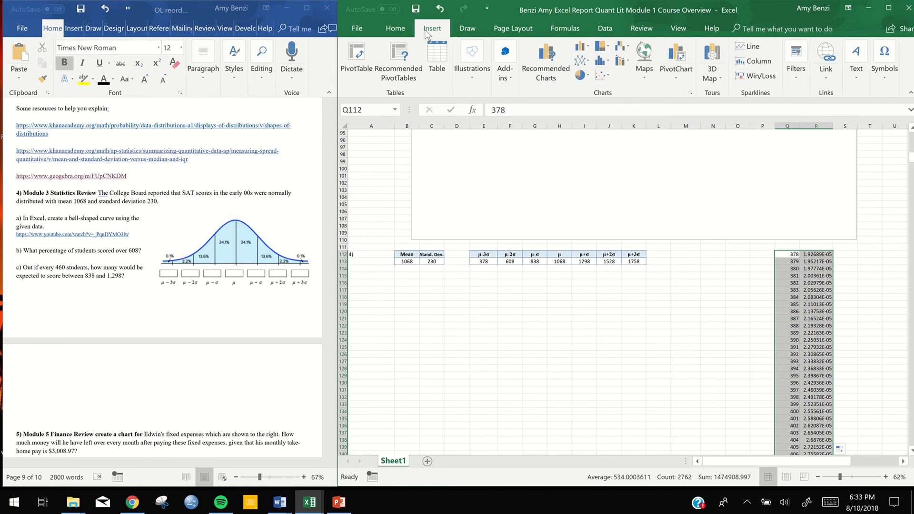
{"action": "left_click", "coordinate": [605, 75]}
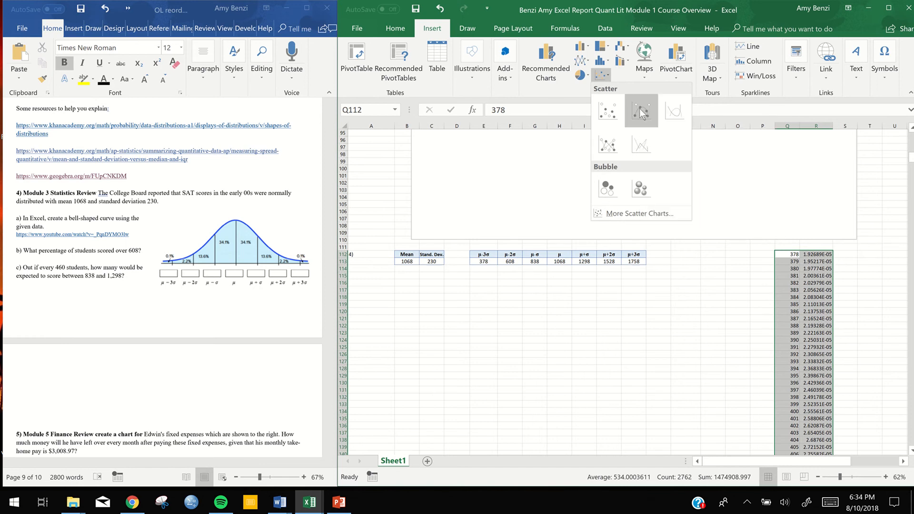
{"action": "left_click", "coordinate": [639, 107]}
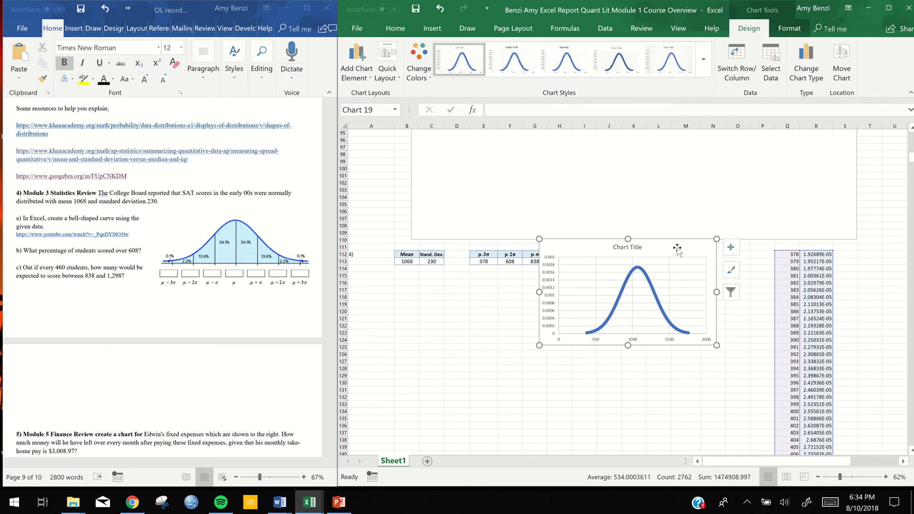
Place and enlarge the bell curve chart over about rows 115 to 136, and move the μ±3σ table beneath it to F137:L138
{"action": "left_click_drag", "start_coordinate": [674, 240], "coordinate": [526, 278]}
{"action": "left_click_drag", "start_coordinate": [569, 383], "coordinate": [716, 430]}
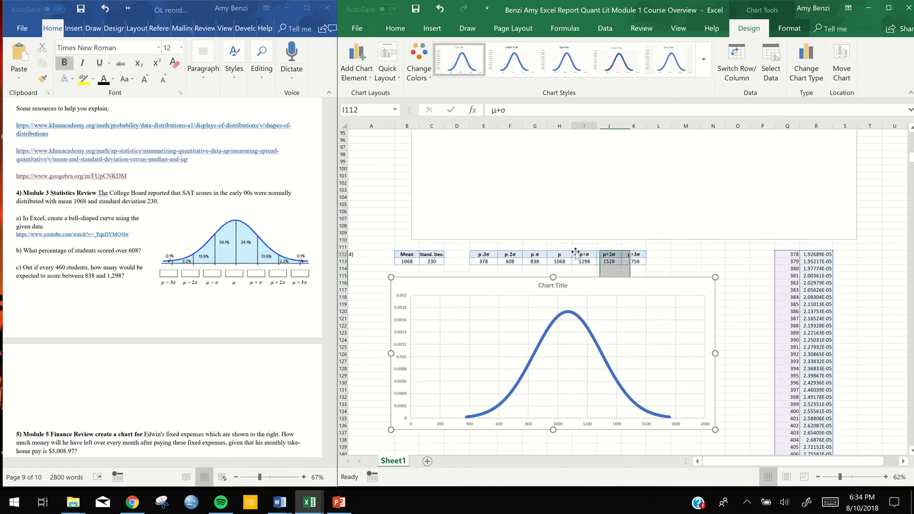
{"action": "left_click_drag", "start_coordinate": [484, 254], "coordinate": [597, 432]}
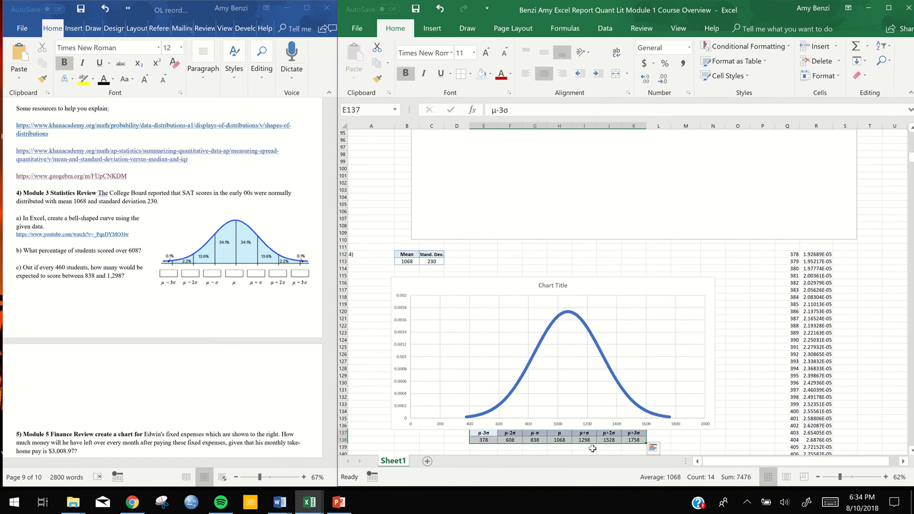
{"action": "left_click_drag", "start_coordinate": [594, 443], "coordinate": [601, 442]}
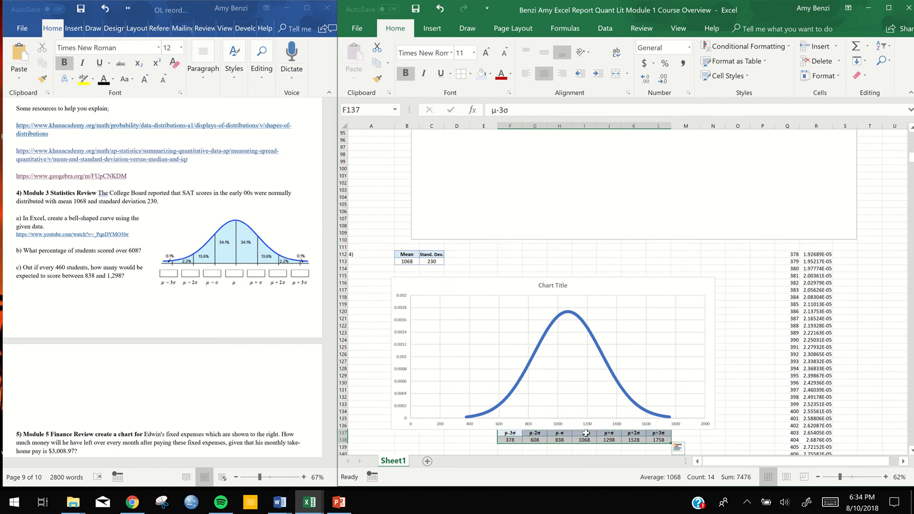
Shift the bell curve chart slightly right so it sits centred above the μ±3σ table
{"action": "left_click_drag", "start_coordinate": [579, 290], "coordinate": [591, 288]}
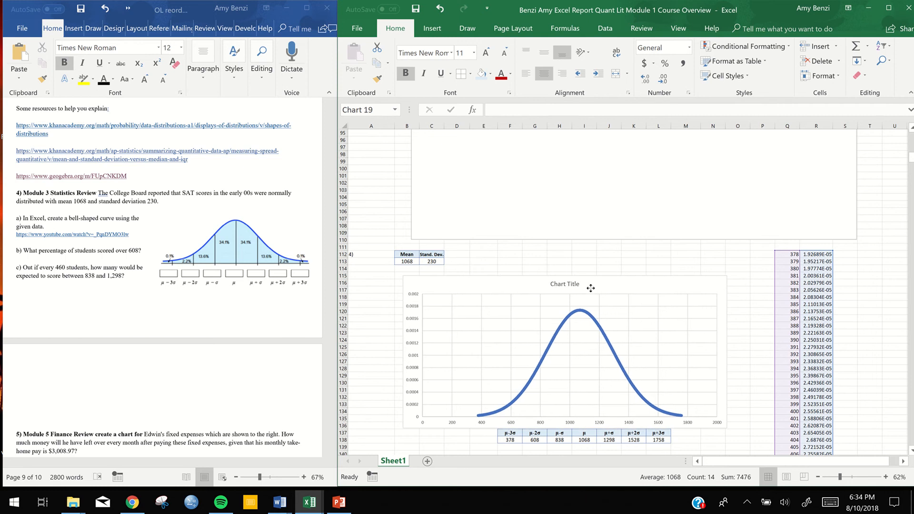
{"action": "left_click_drag", "start_coordinate": [591, 289], "coordinate": [594, 289]}
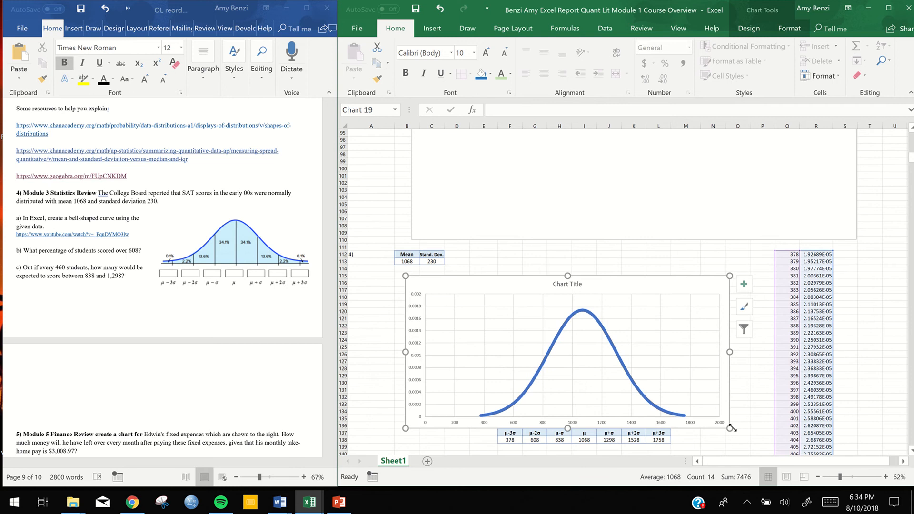
Replace the chart title with "The College Board reported that SAT scores in the early 00s", copied from question 4 in the Word document
{"action": "left_click", "coordinate": [578, 285]}
{"action": "double_click", "coordinate": [578, 285]}
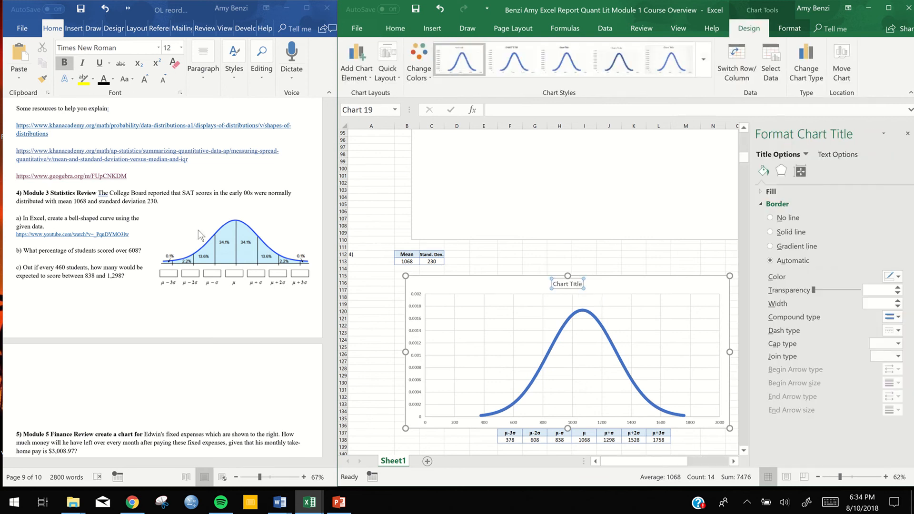
{"action": "left_click", "coordinate": [132, 195]}
{"action": "left_click", "coordinate": [99, 193]}
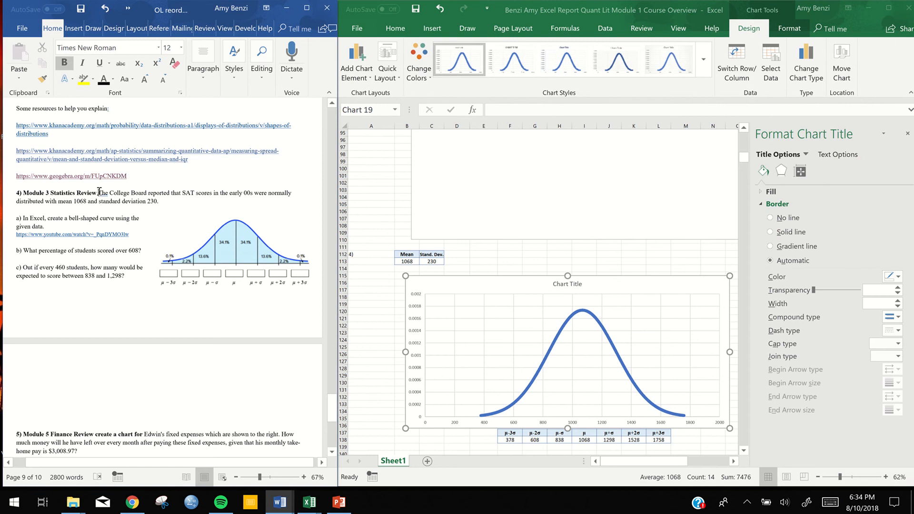
{"action": "left_click_drag", "start_coordinate": [107, 192], "coordinate": [199, 195]}
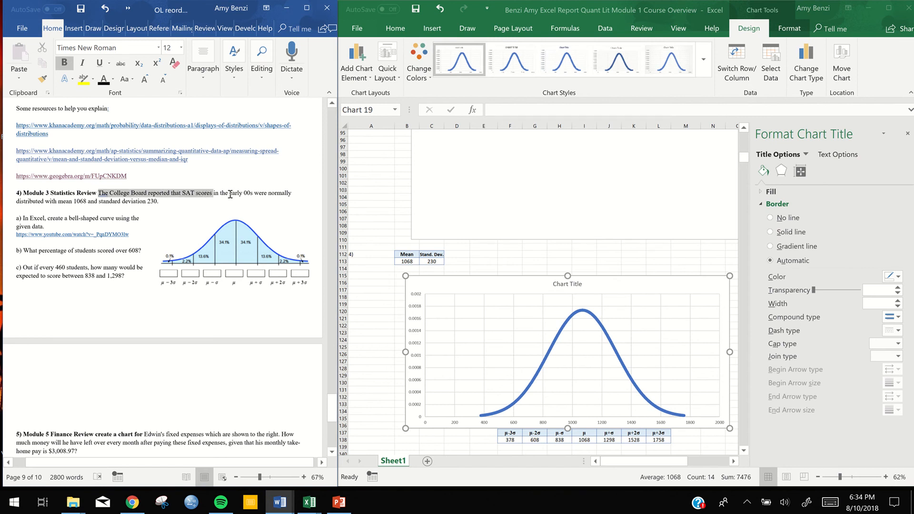
{"action": "left_click_drag", "start_coordinate": [230, 194], "coordinate": [254, 192]}
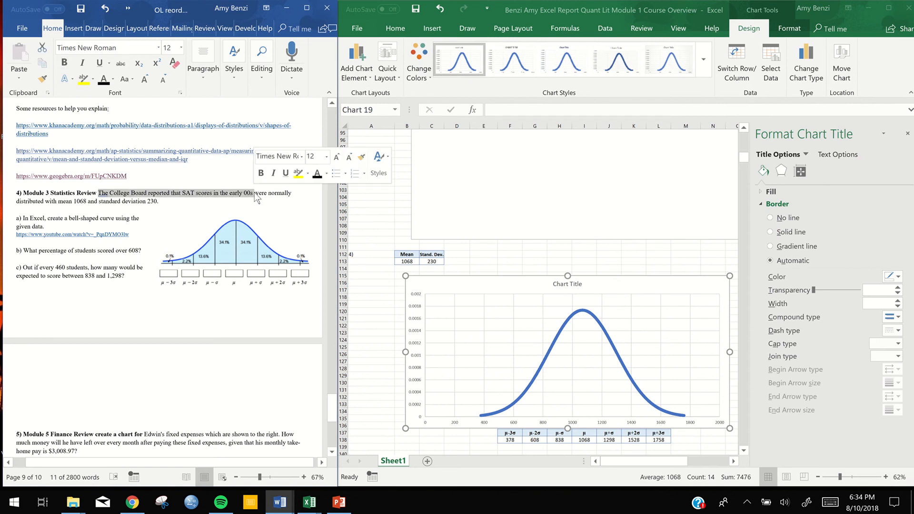
{"action": "left_click", "coordinate": [579, 288]}
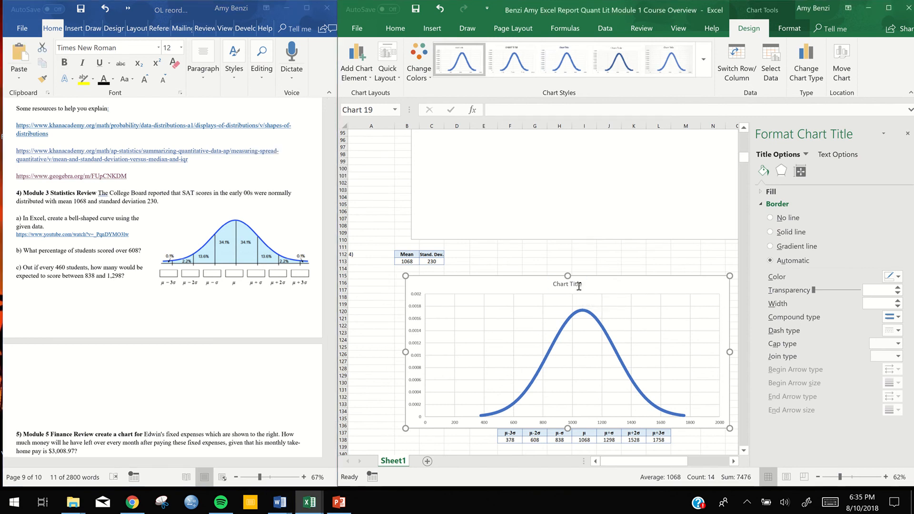
{"action": "double_click", "coordinate": [580, 288]}
{"action": "left_click", "coordinate": [579, 287]}
{"action": "left_click_drag", "start_coordinate": [554, 284], "coordinate": [585, 287]}
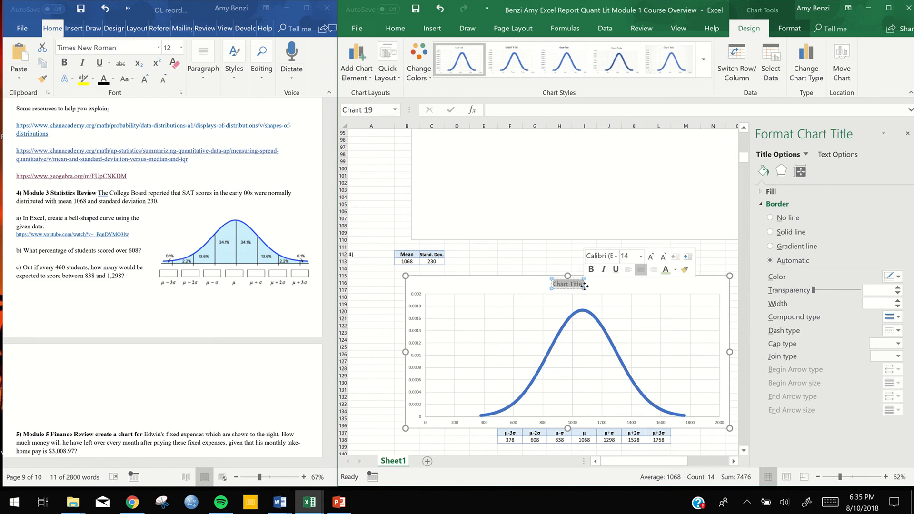
{"action": "key", "text": "ctrl+v"}
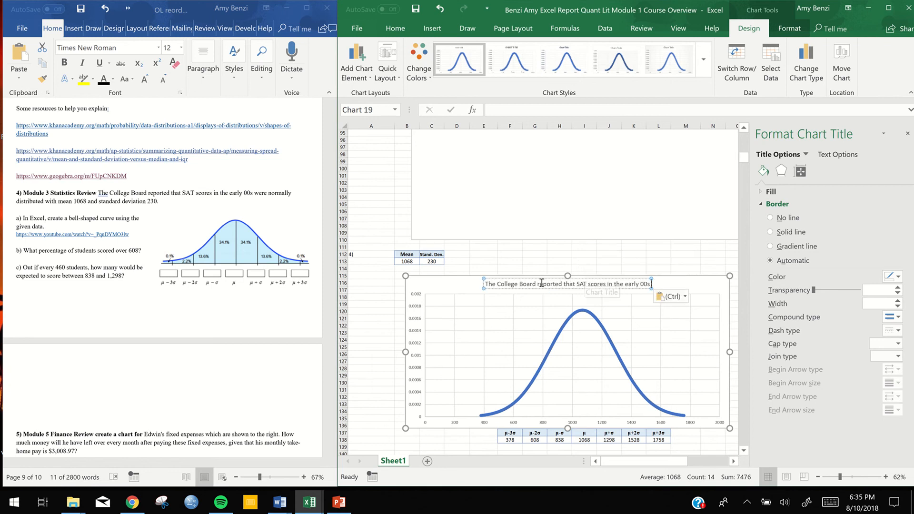
Remove "reported that" from the chart title and close the title formatting options
{"action": "triple_click", "coordinate": [550, 282]}
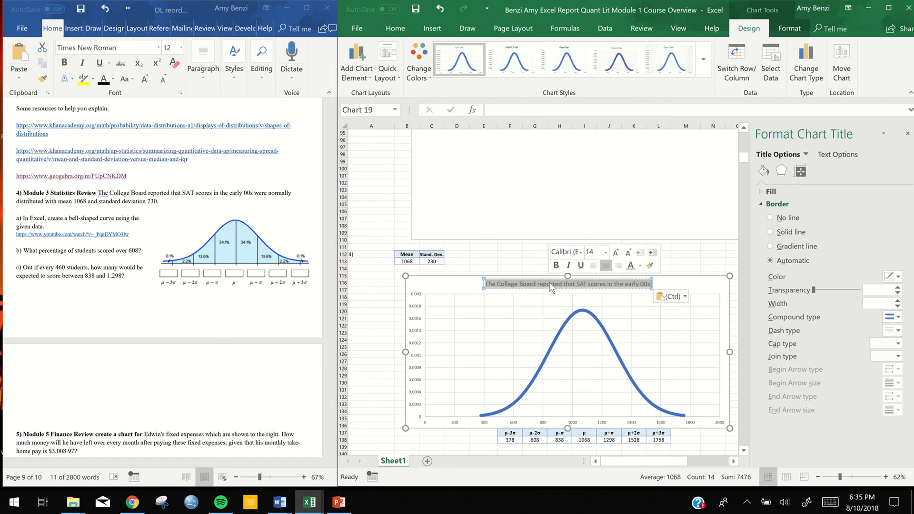
{"action": "left_click", "coordinate": [550, 282]}
{"action": "left_click_drag", "start_coordinate": [538, 285], "coordinate": [573, 286]}
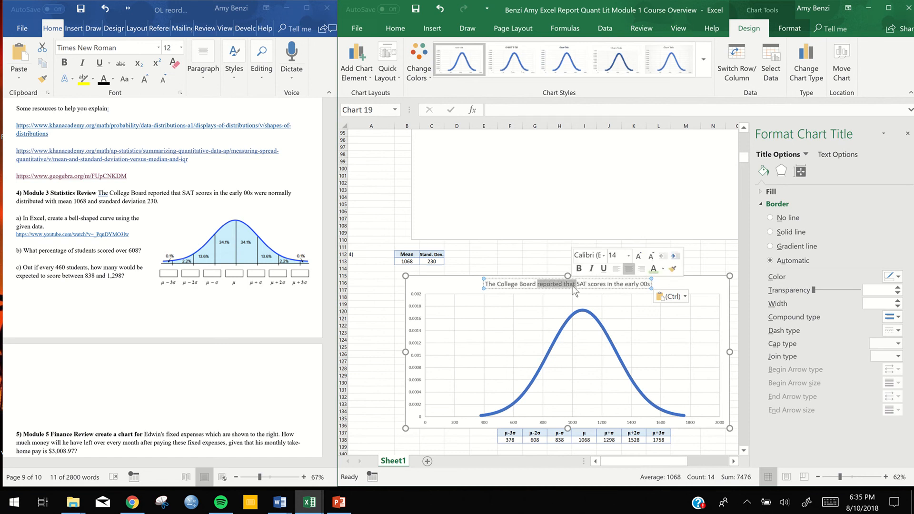
{"action": "key", "text": "Delete"}
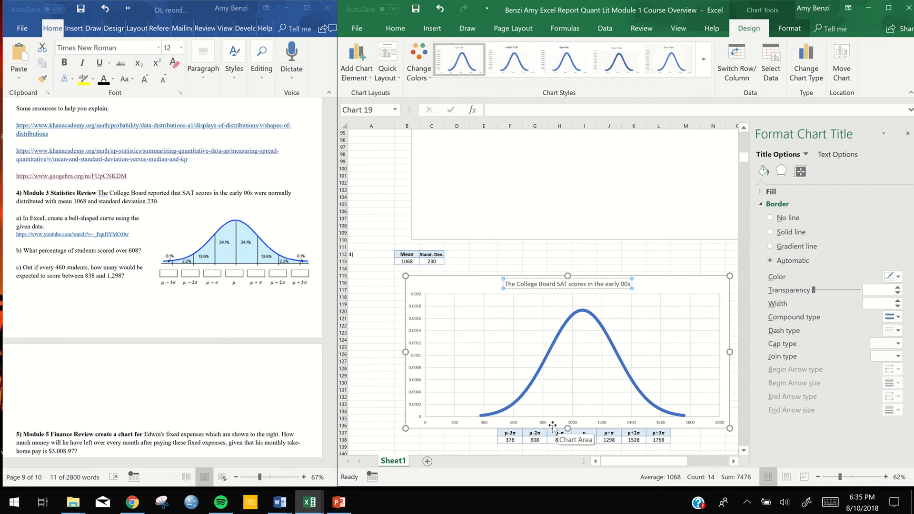
{"action": "left_click", "coordinate": [652, 292]}
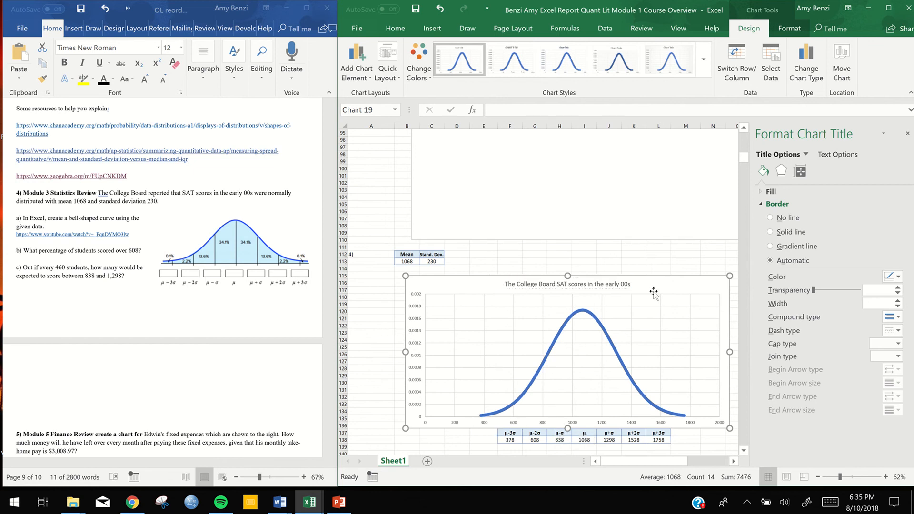
{"action": "left_click", "coordinate": [908, 134]}
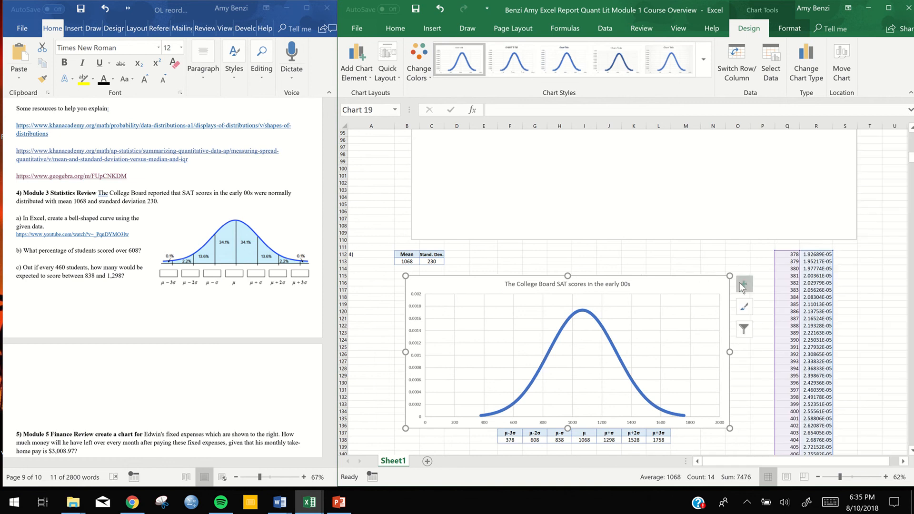
Add axis titles to the bell curve chart and name the horizontal axis "Scores"
{"action": "left_click", "coordinate": [743, 285]}
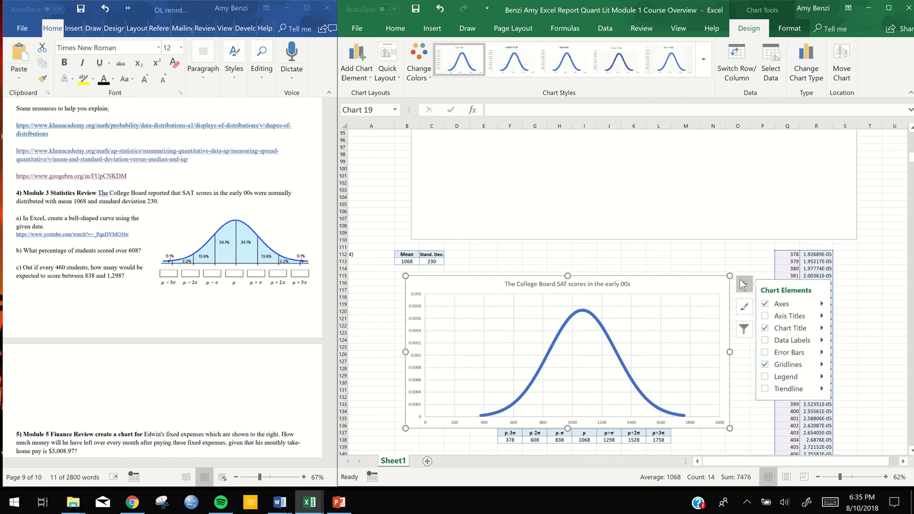
{"action": "left_click", "coordinate": [777, 318]}
{"action": "left_click", "coordinate": [581, 421]}
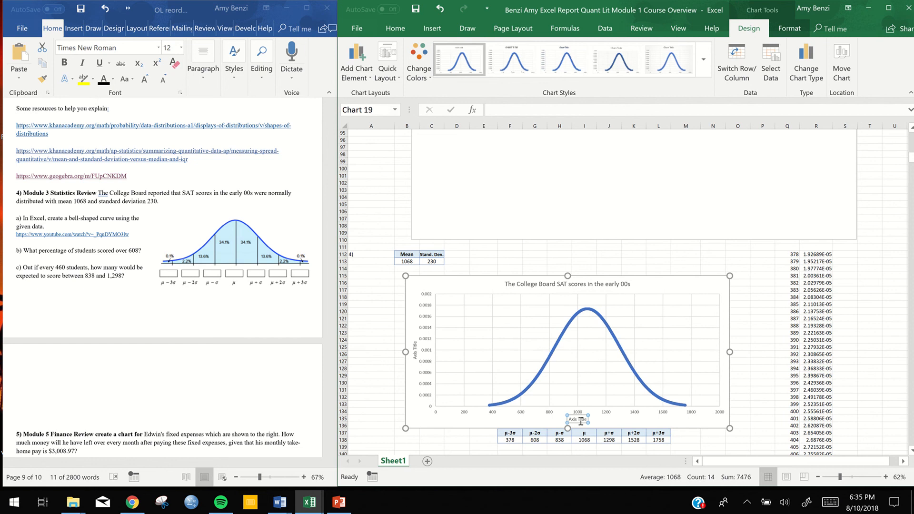
{"action": "double_click", "coordinate": [581, 421]}
{"action": "left_click_drag", "start_coordinate": [589, 419], "coordinate": [565, 419]}
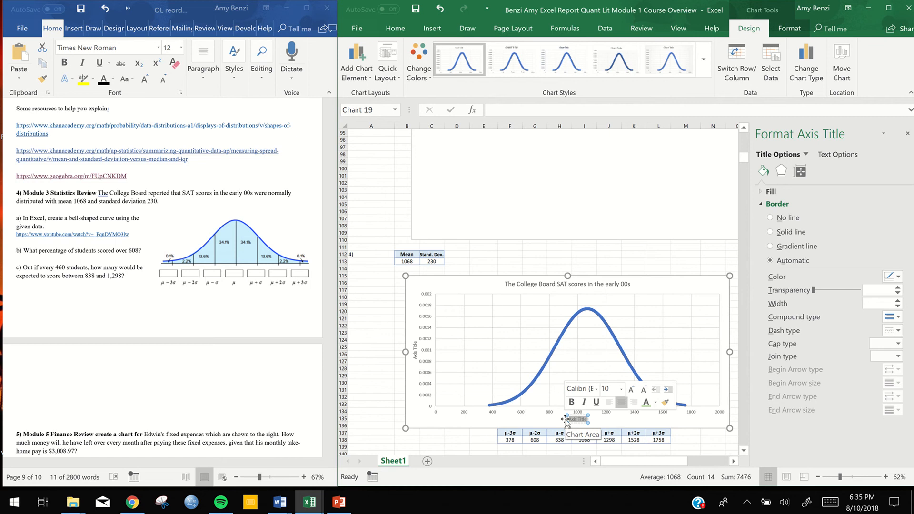
{"action": "key", "text": "Delete"}
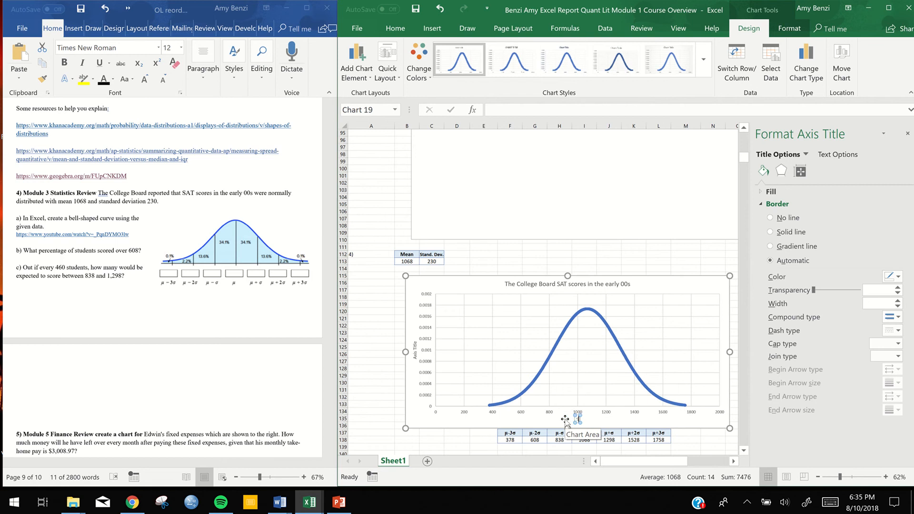
{"action": "type", "text": "Scores"}
{"action": "left_click", "coordinate": [565, 419]}
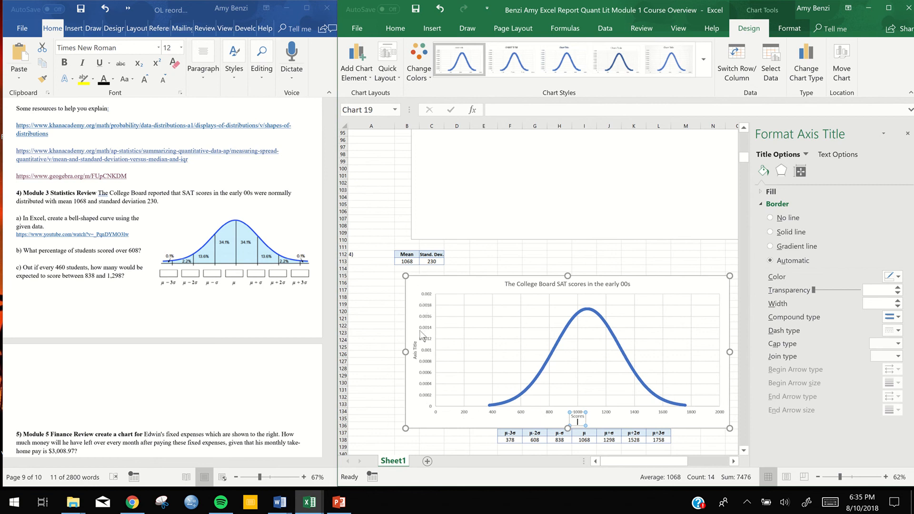
Format the "Scores" axis title as 16-point bold and close the formatting options
{"action": "double_click", "coordinate": [582, 418]}
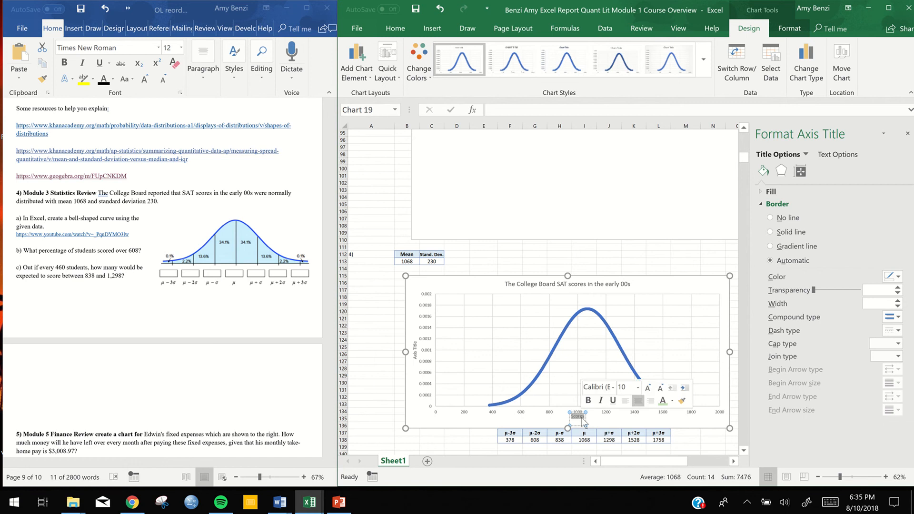
{"action": "left_click", "coordinate": [638, 387]}
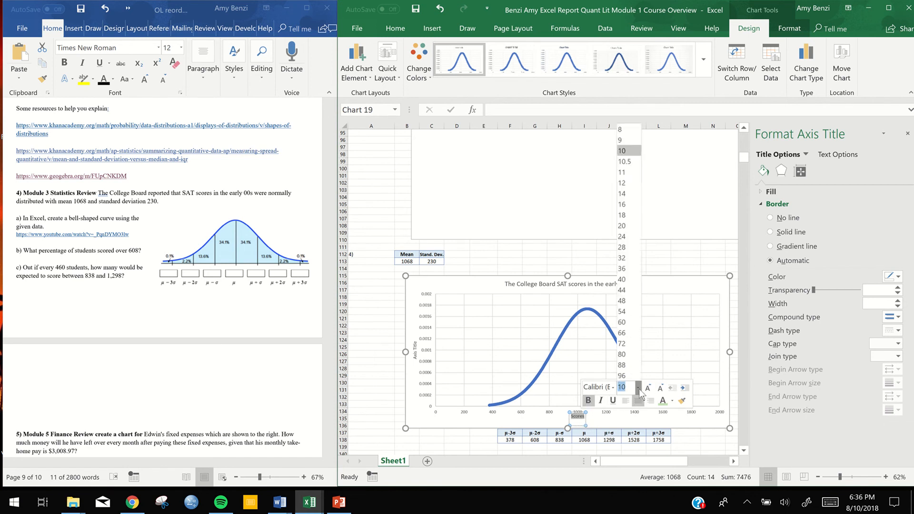
{"action": "left_click", "coordinate": [621, 204]}
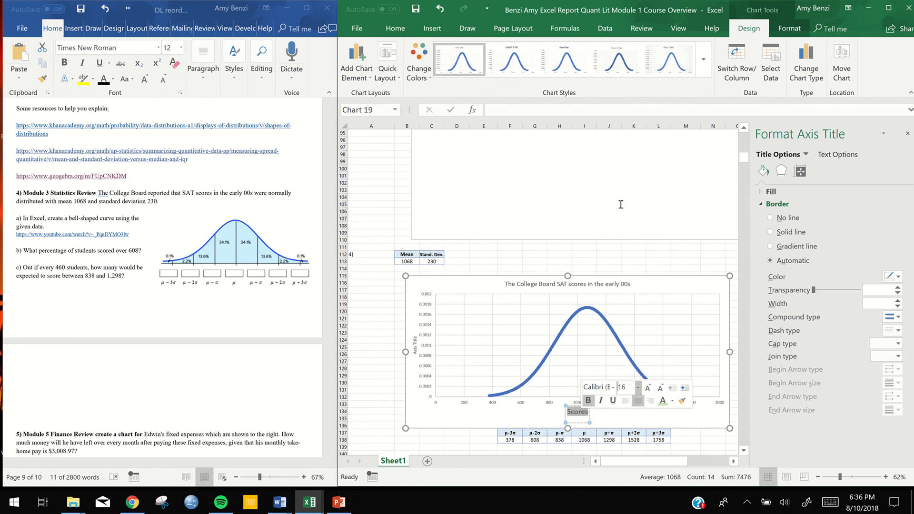
{"action": "left_click", "coordinate": [482, 419]}
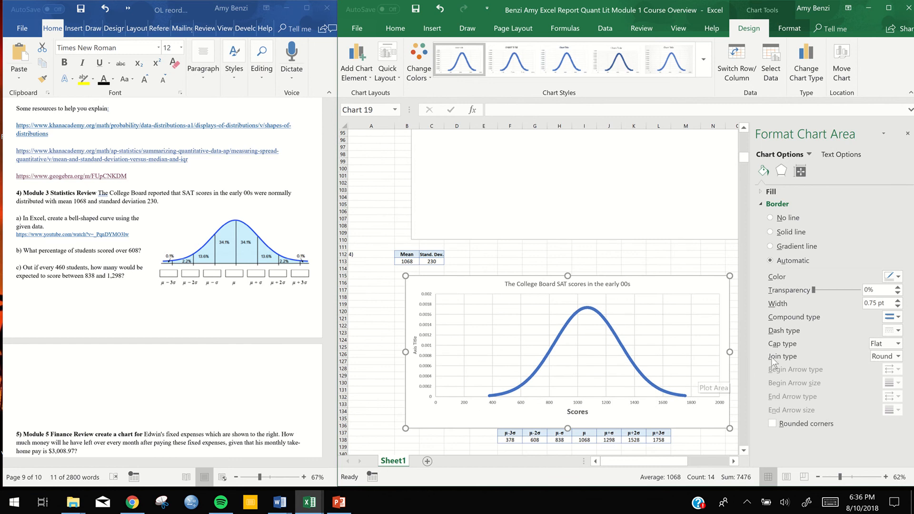
{"action": "left_click", "coordinate": [907, 133]}
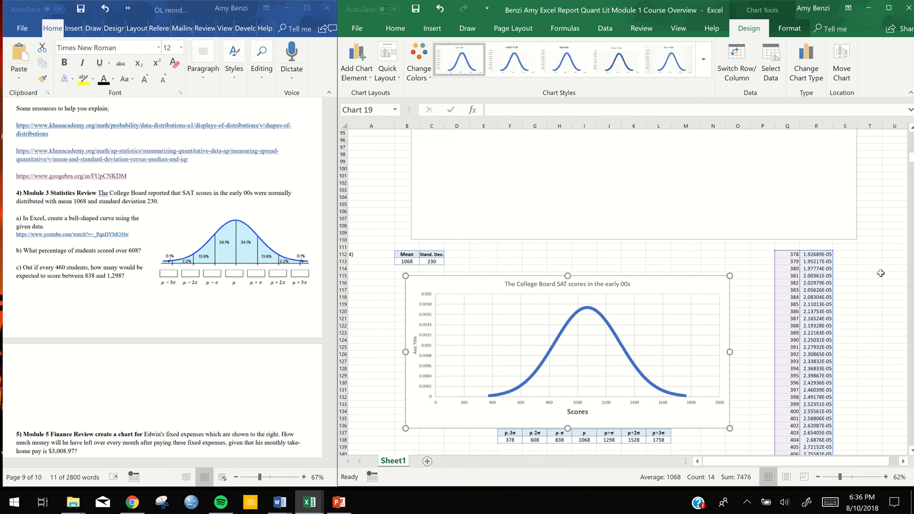
Apply the chart style with a hatched plot area background to the bell curve chart
{"action": "scroll", "coordinate": [886, 272], "scroll_direction": "down", "scroll_amount": 6}
{"action": "scroll", "coordinate": [882, 273], "scroll_direction": "up", "scroll_amount": 2}
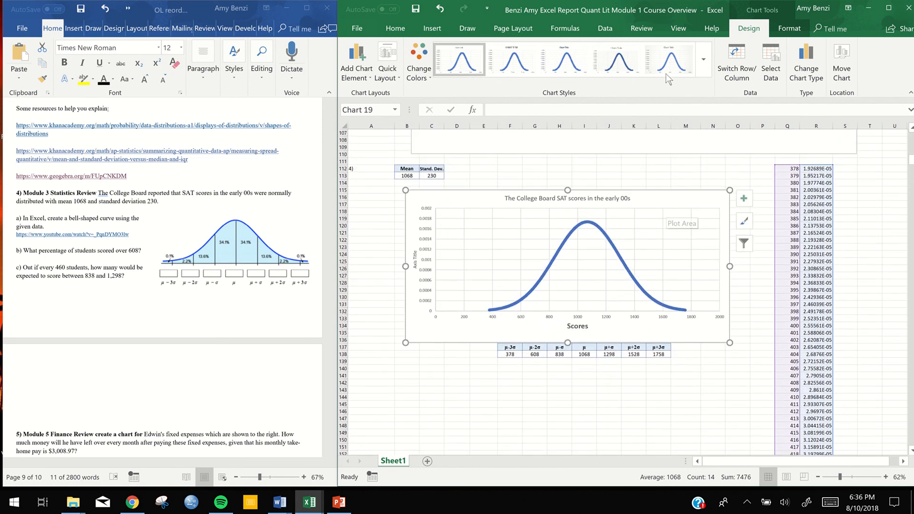
{"action": "left_click", "coordinate": [669, 60]}
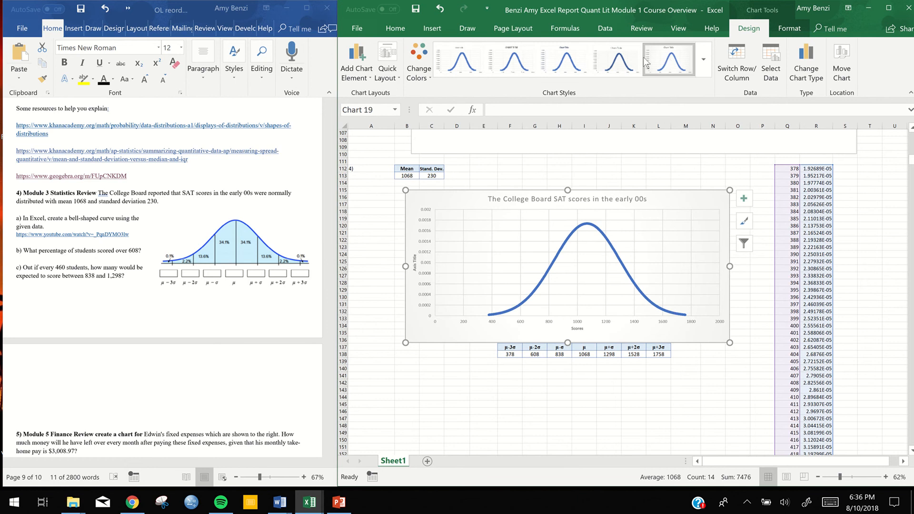
{"action": "left_click", "coordinate": [702, 56]}
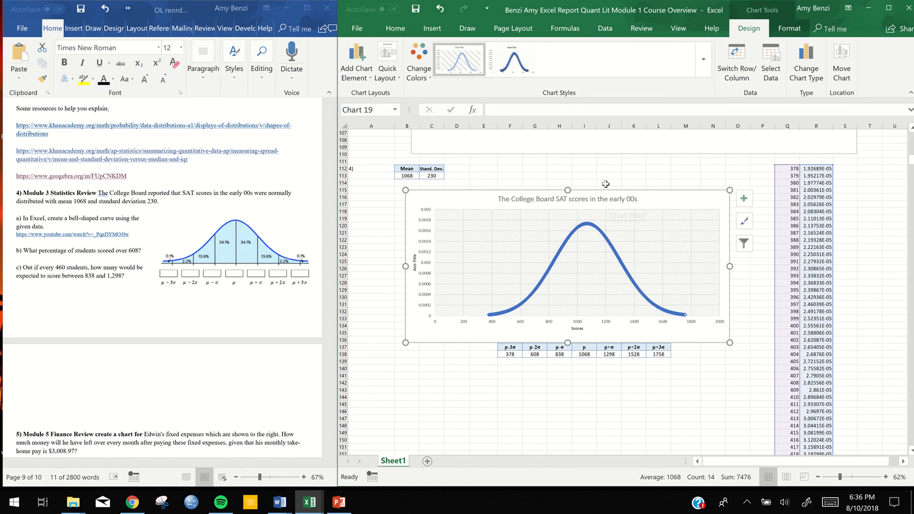
{"action": "left_click", "coordinate": [661, 409]}
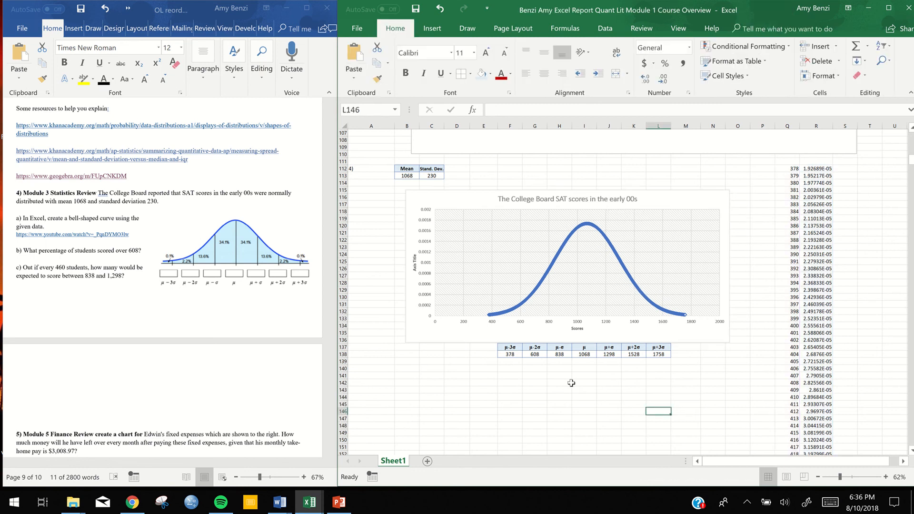
{"action": "scroll", "coordinate": [571, 383], "scroll_direction": "down", "scroll_amount": 1}
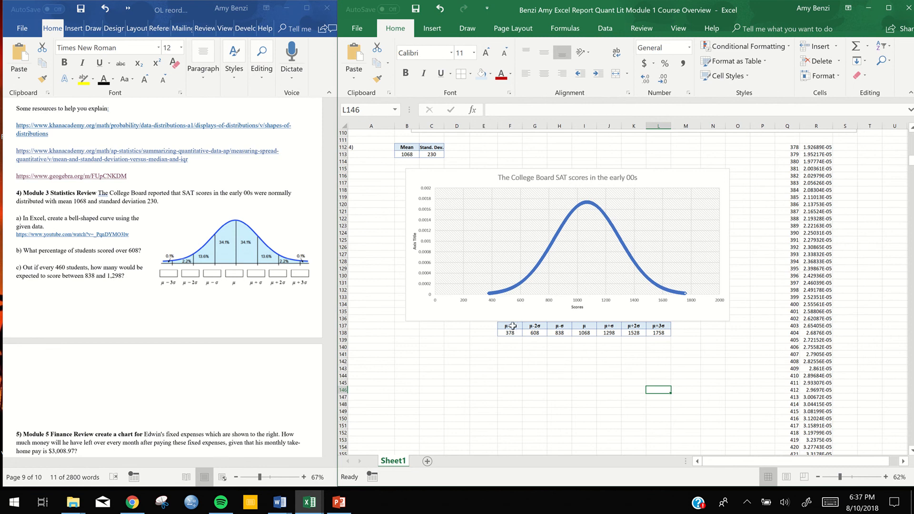
{"action": "left_click", "coordinate": [521, 305]}
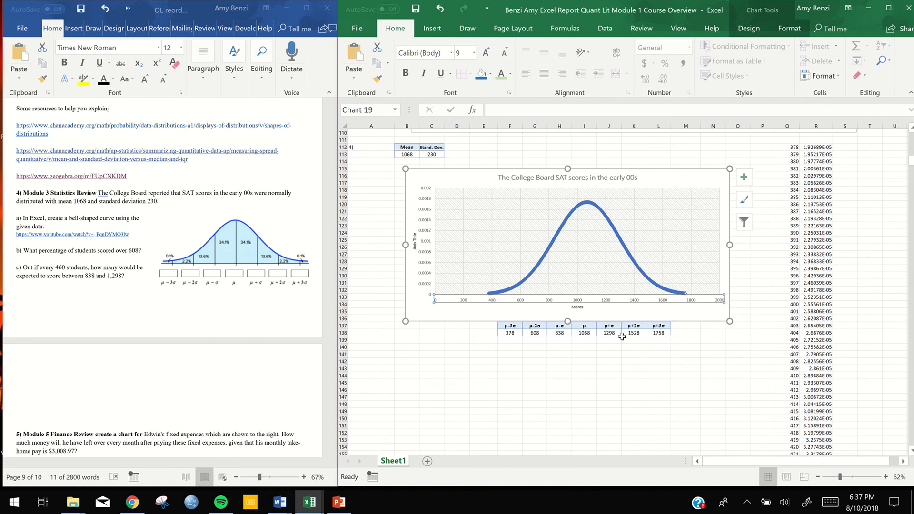
{"action": "left_click", "coordinate": [629, 350]}
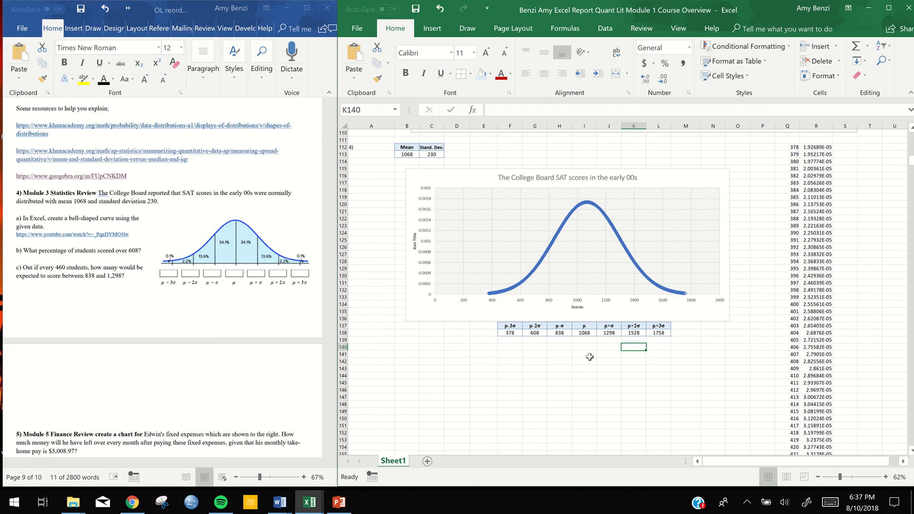
{"action": "left_click", "coordinate": [230, 240]}
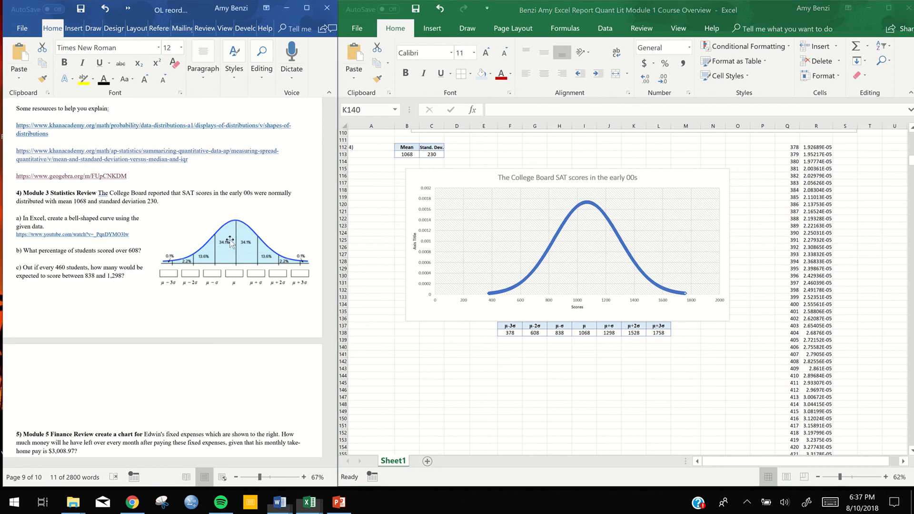
Search Windows for the Snipping Tool, open it and close it again
{"action": "left_click", "coordinate": [234, 363]}
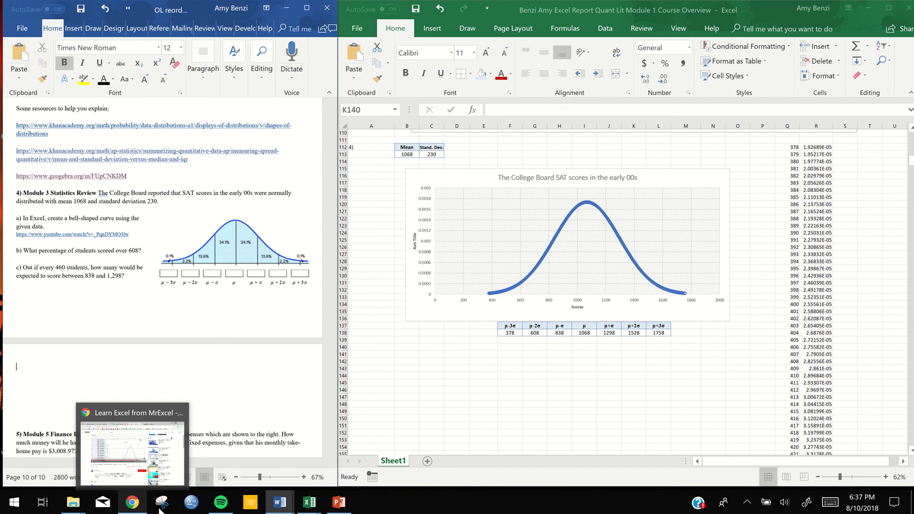
{"action": "left_click", "coordinate": [14, 502]}
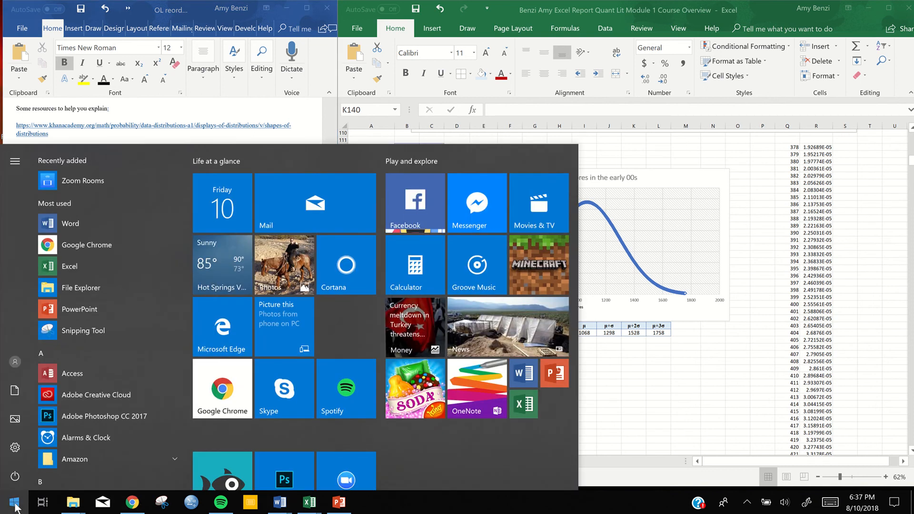
{"action": "type", "text": "sni"}
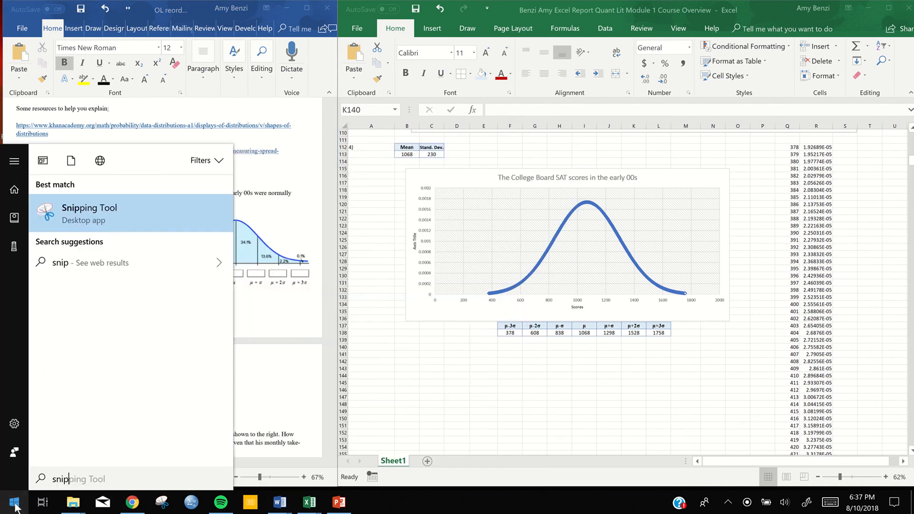
{"action": "type", "text": "p"}
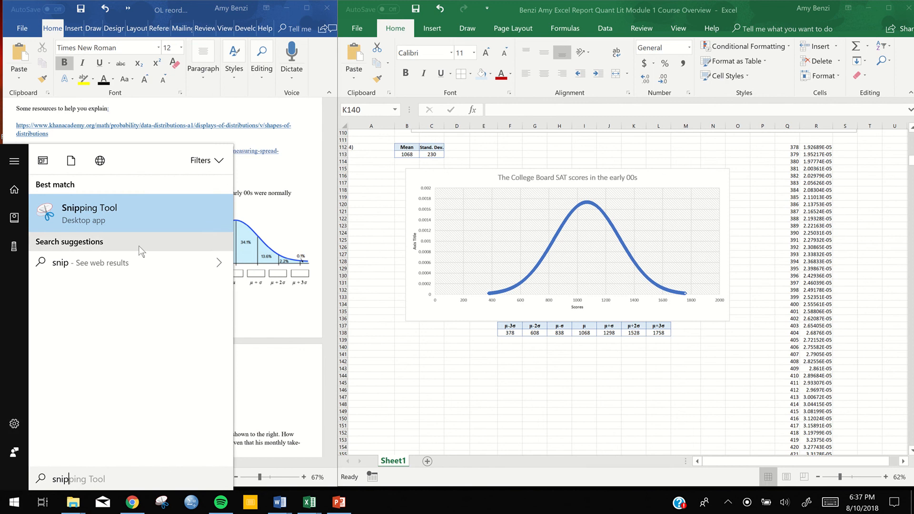
{"action": "left_click", "coordinate": [84, 213]}
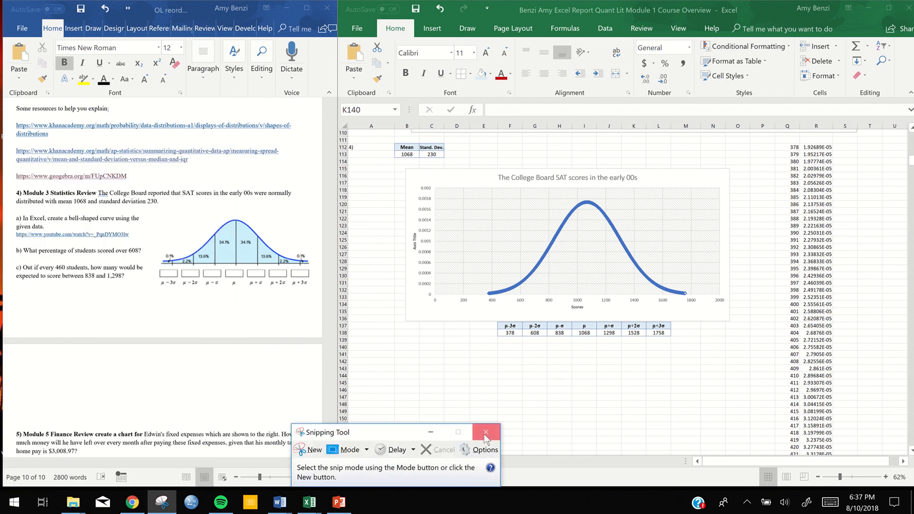
{"action": "left_click", "coordinate": [486, 432]}
Search Windows for the Snipping Tool again and look up its taskbar pinning option
{"action": "left_click", "coordinate": [14, 504]}
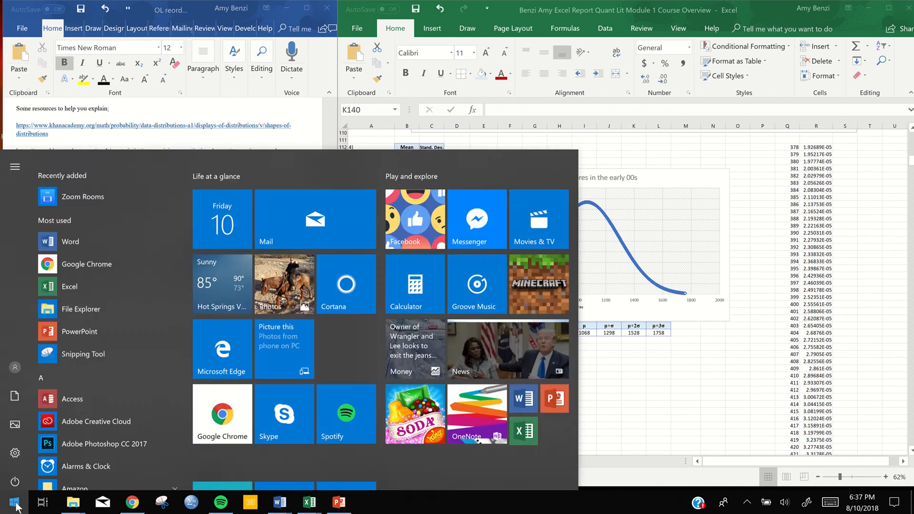
{"action": "left_click", "coordinate": [14, 505]}
{"action": "type", "text": "sn"}
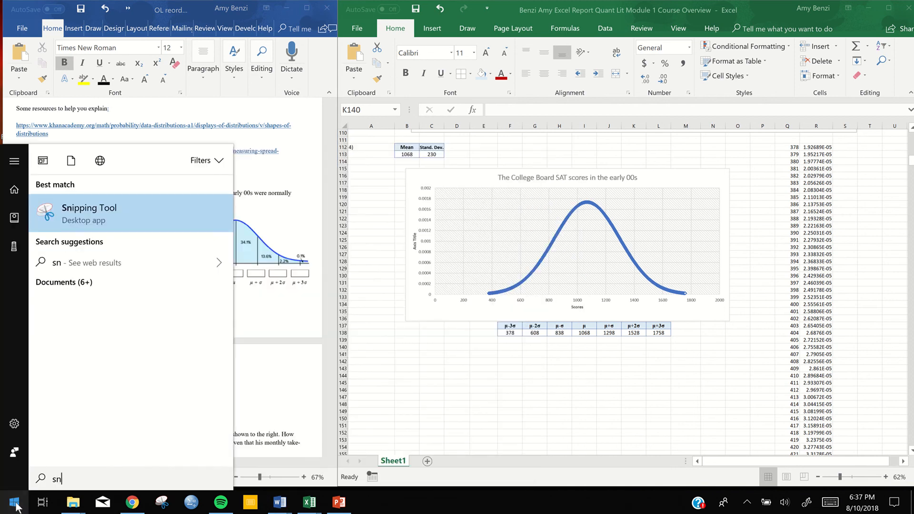
{"action": "right_click", "coordinate": [100, 220]}
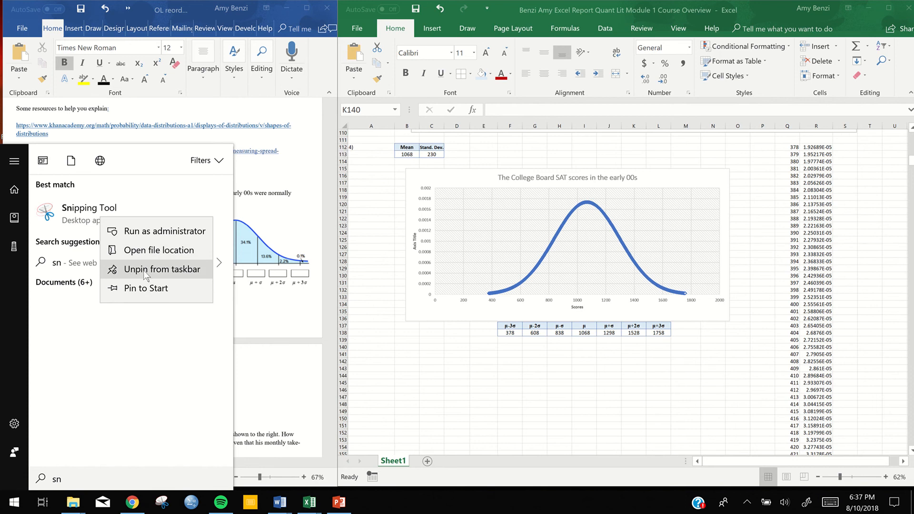
{"action": "left_click", "coordinate": [261, 360]}
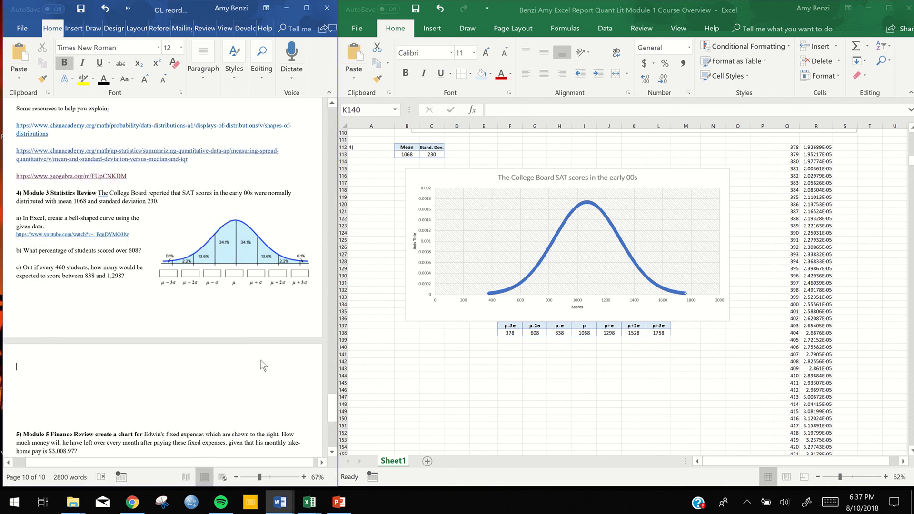
Snip question 4's shaded bell curve with its percentages, leaving out the empty boxes, and minimize the Snipping Tool
{"action": "left_click", "coordinate": [162, 503]}
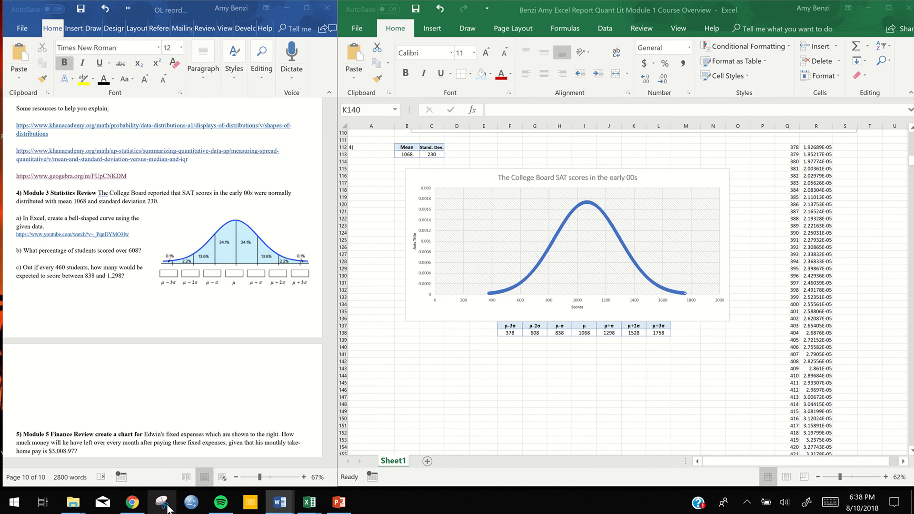
{"action": "left_click", "coordinate": [315, 450]}
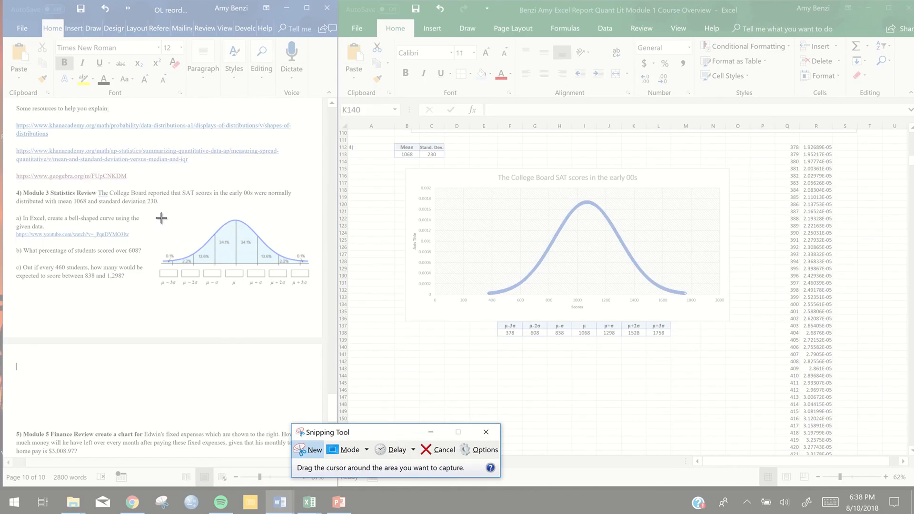
{"action": "left_click_drag", "start_coordinate": [152, 215], "coordinate": [314, 269]}
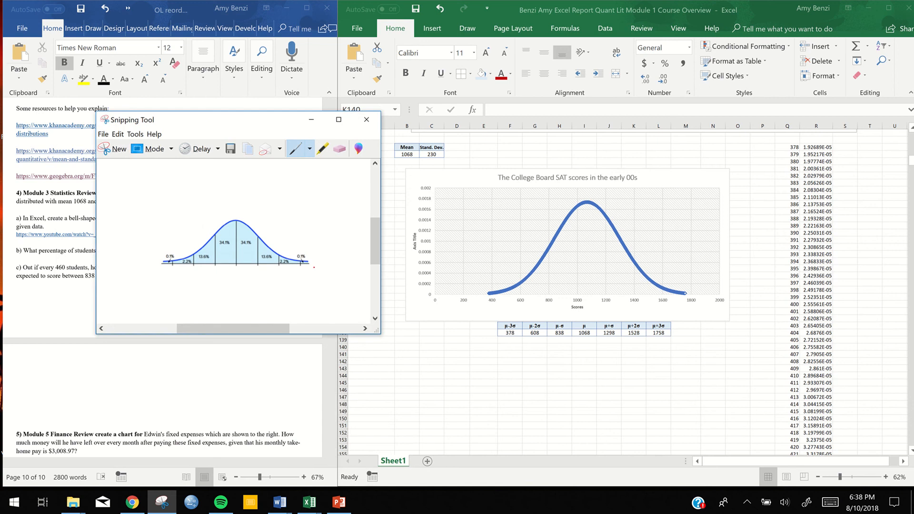
{"action": "left_click", "coordinate": [312, 120]}
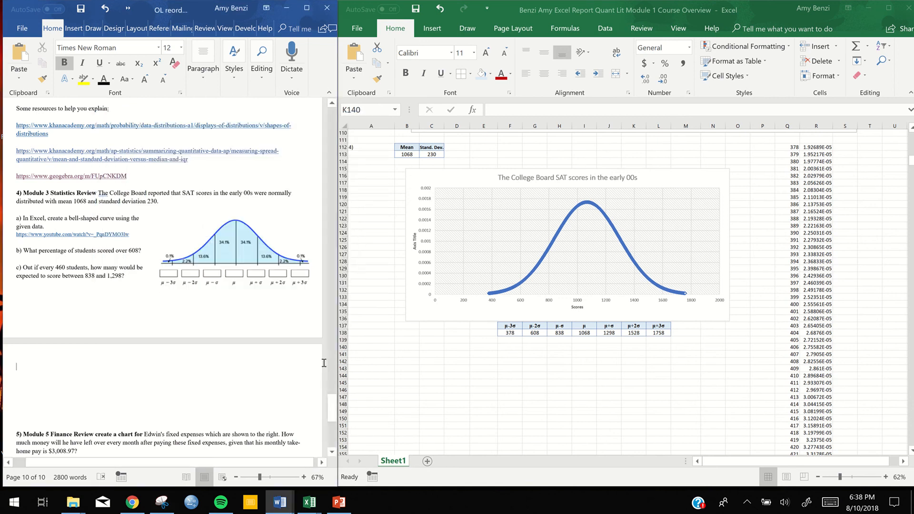
Try the snipped curve in the worksheet, reduced in size over the SAT scores chart, and delete it
{"action": "left_click", "coordinate": [386, 386]}
{"action": "key", "text": "ctrl+v"}
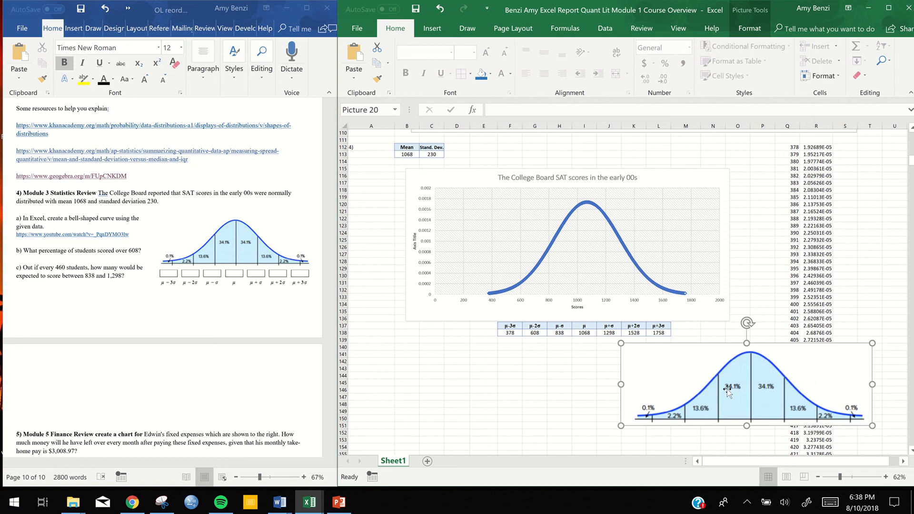
{"action": "left_click_drag", "start_coordinate": [728, 390], "coordinate": [478, 389]}
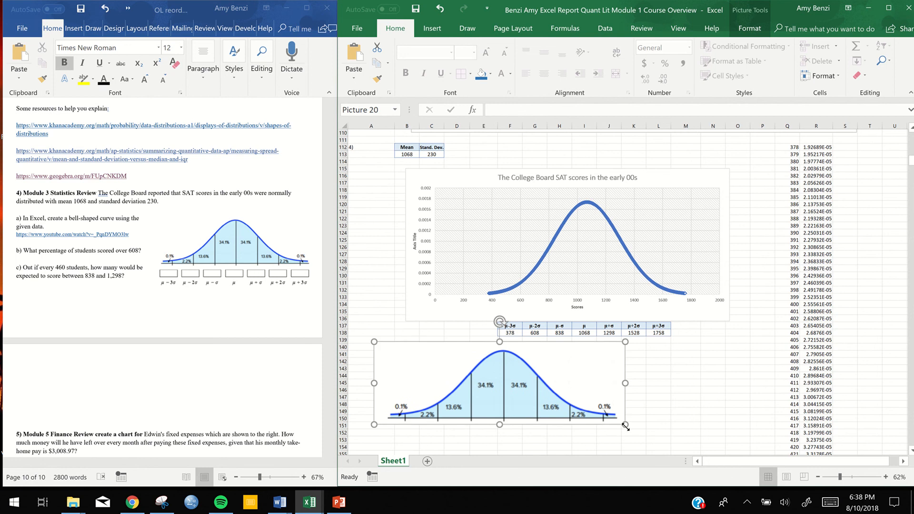
{"action": "left_click_drag", "start_coordinate": [626, 424], "coordinate": [638, 271]}
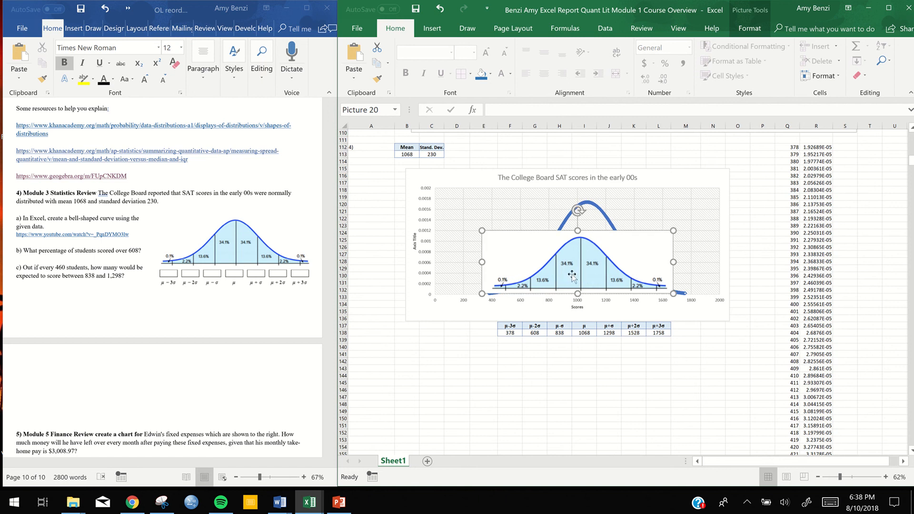
{"action": "key", "text": "Delete"}
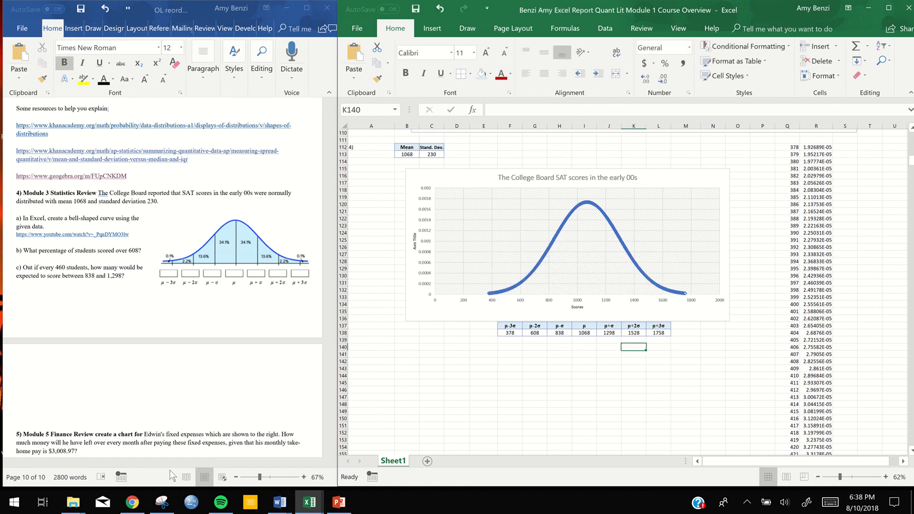
Take a new snip of question 4's bell curve that includes the empty boxes and the μ−3σ to μ+3σ labels
{"action": "left_click", "coordinate": [162, 502]}
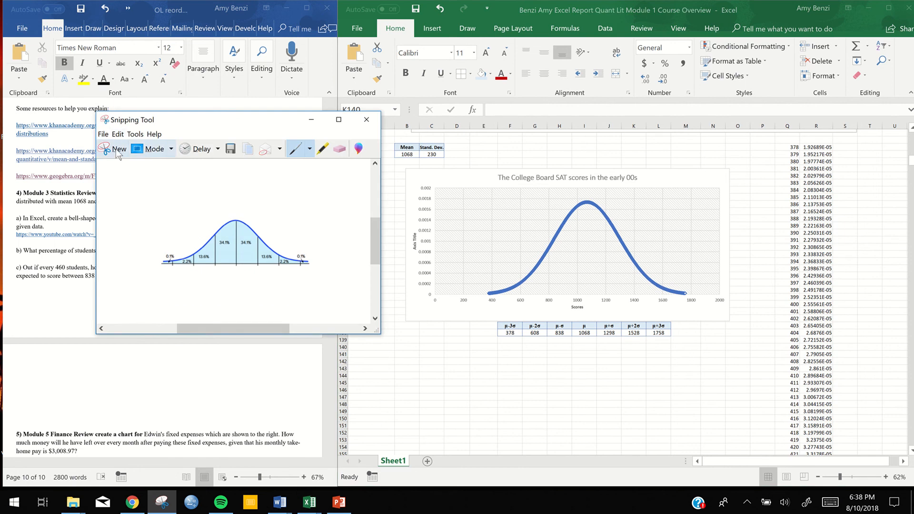
{"action": "left_click", "coordinate": [121, 148]}
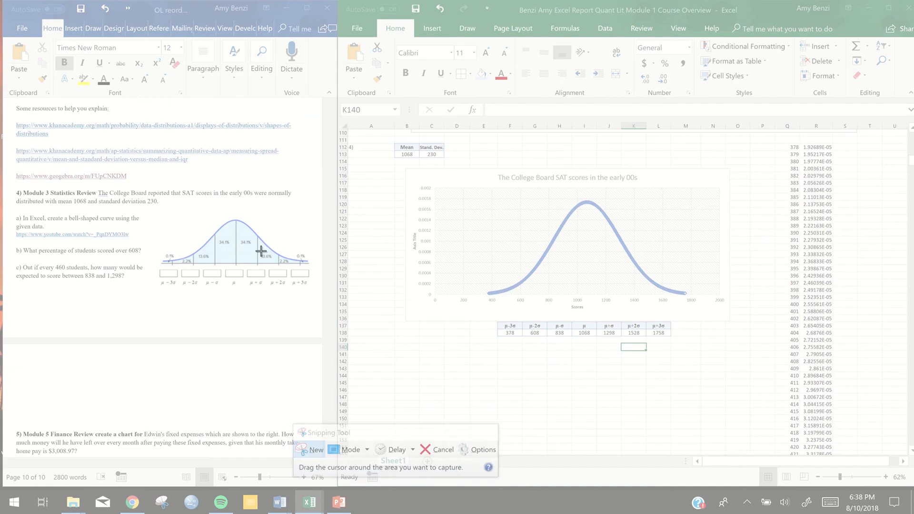
{"action": "left_click_drag", "start_coordinate": [147, 210], "coordinate": [314, 289]}
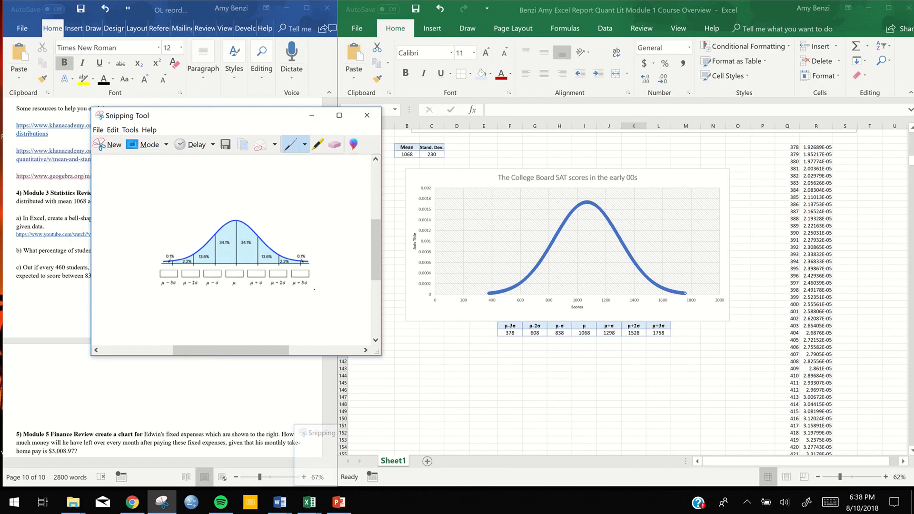
Paste the labelled curve snip at cell E140, try it in several positions around the SAT scores chart, and delete it
{"action": "left_click", "coordinate": [471, 348]}
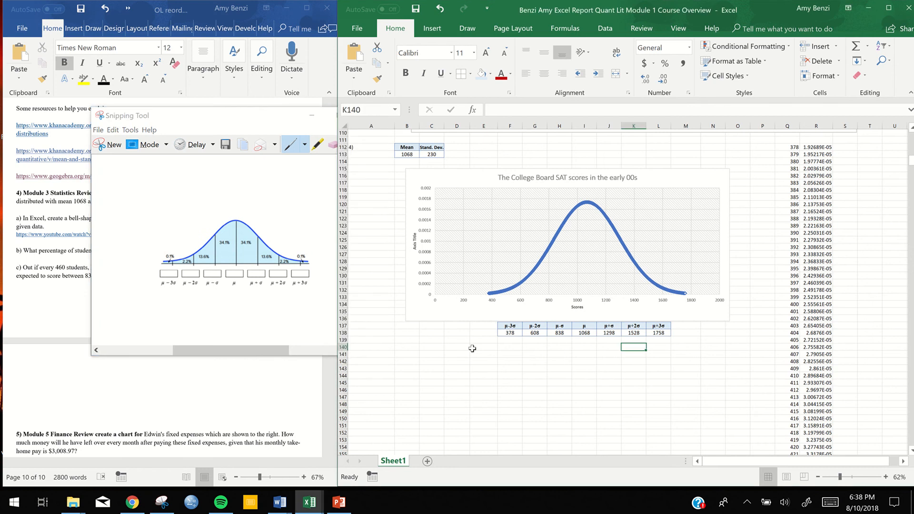
{"action": "left_click", "coordinate": [312, 115]}
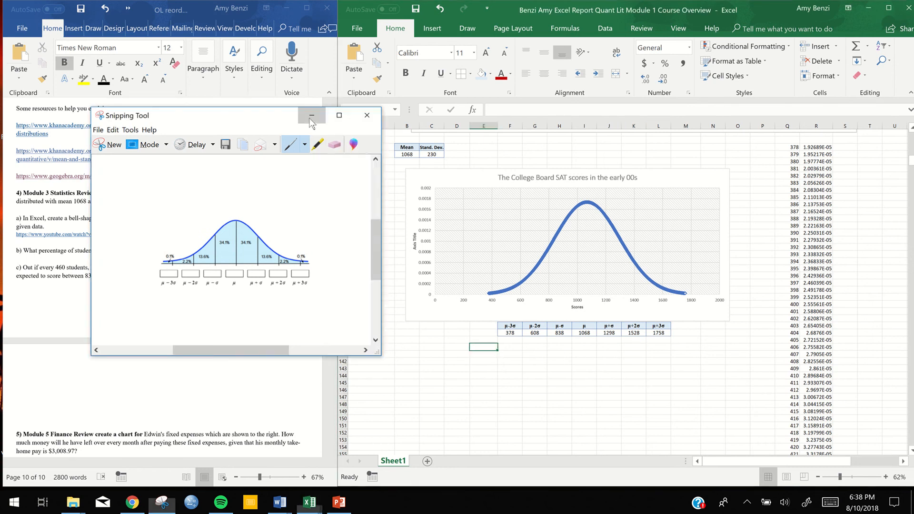
{"action": "key", "text": "ctrl+v"}
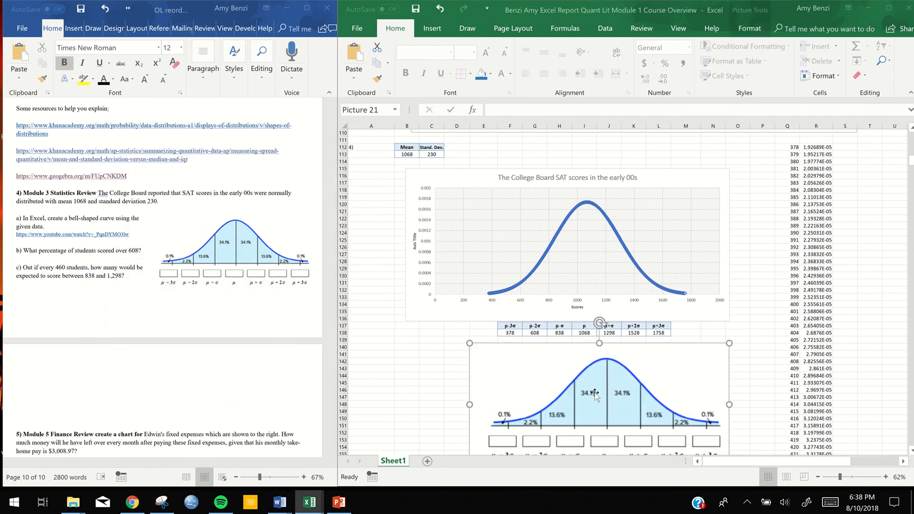
{"action": "left_click_drag", "start_coordinate": [543, 338], "coordinate": [567, 197]}
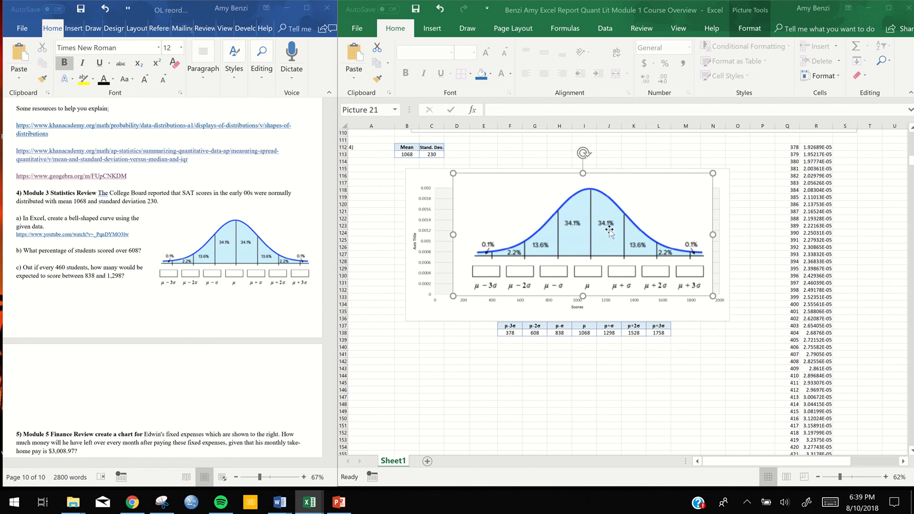
{"action": "left_click_drag", "start_coordinate": [615, 193], "coordinate": [610, 158]}
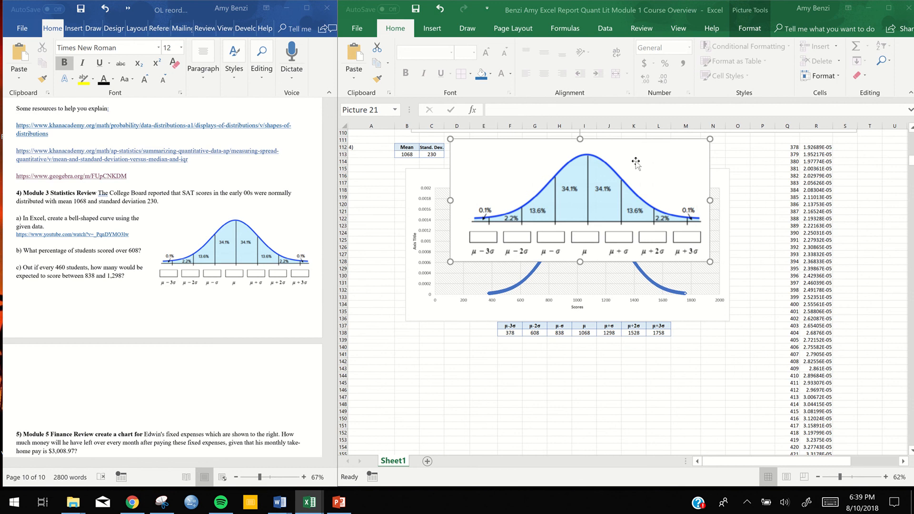
{"action": "left_click_drag", "start_coordinate": [633, 176], "coordinate": [617, 346]}
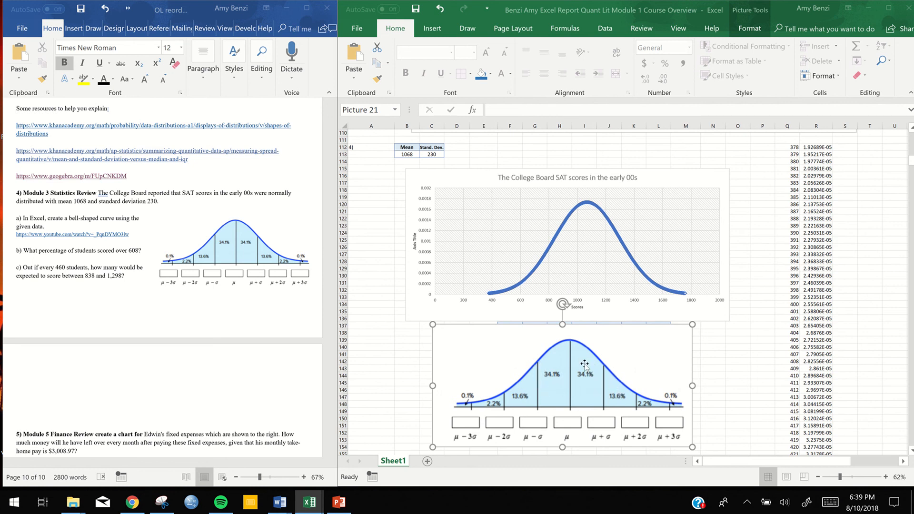
{"action": "left_click_drag", "start_coordinate": [587, 369], "coordinate": [714, 198]}
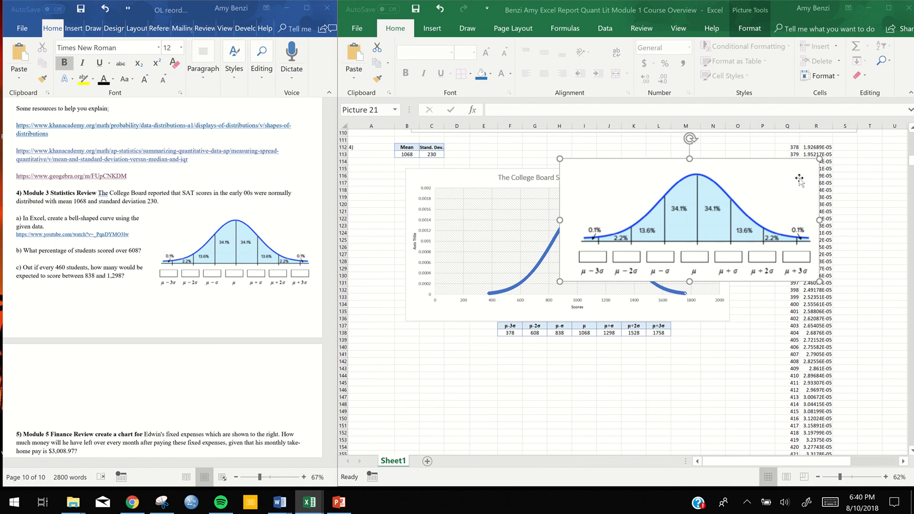
{"action": "key", "text": "Delete"}
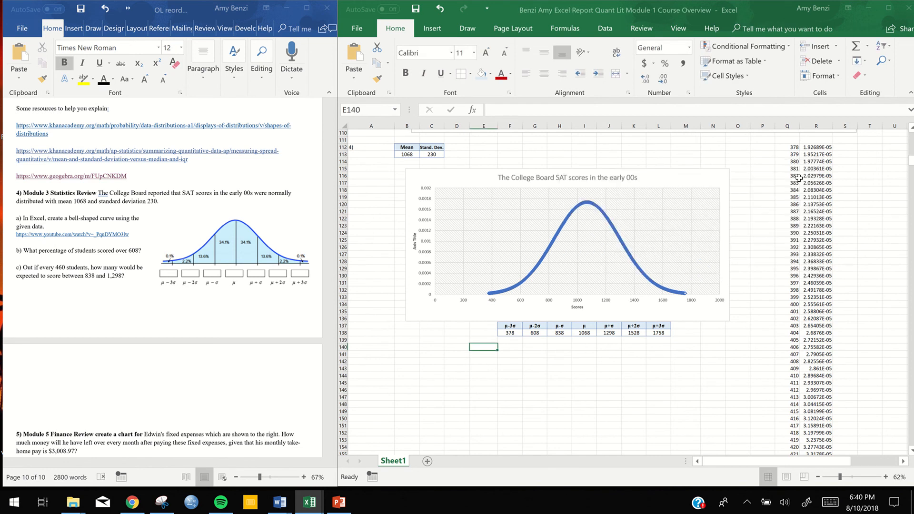
Paste the labelled curve snip at cell E142, move it over the SAT scores chart's plot area and deselect it
{"action": "left_click", "coordinate": [524, 367]}
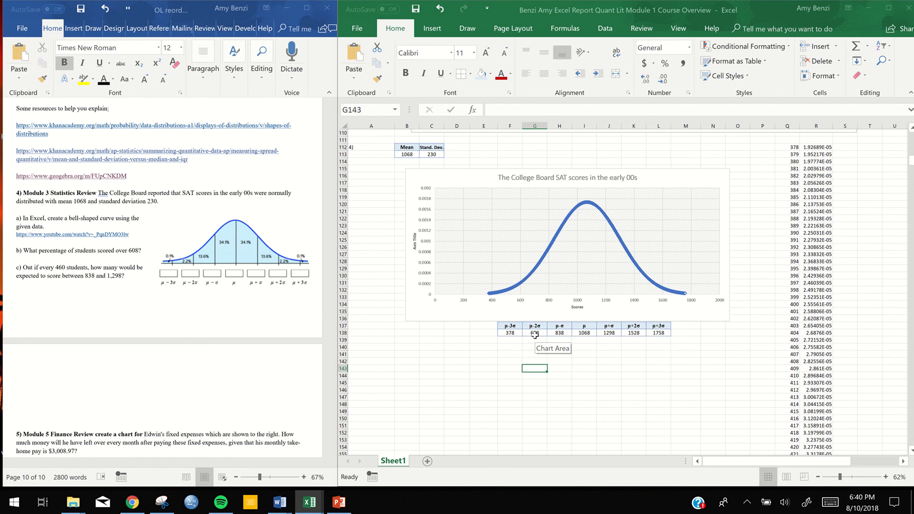
{"action": "left_click", "coordinate": [484, 362]}
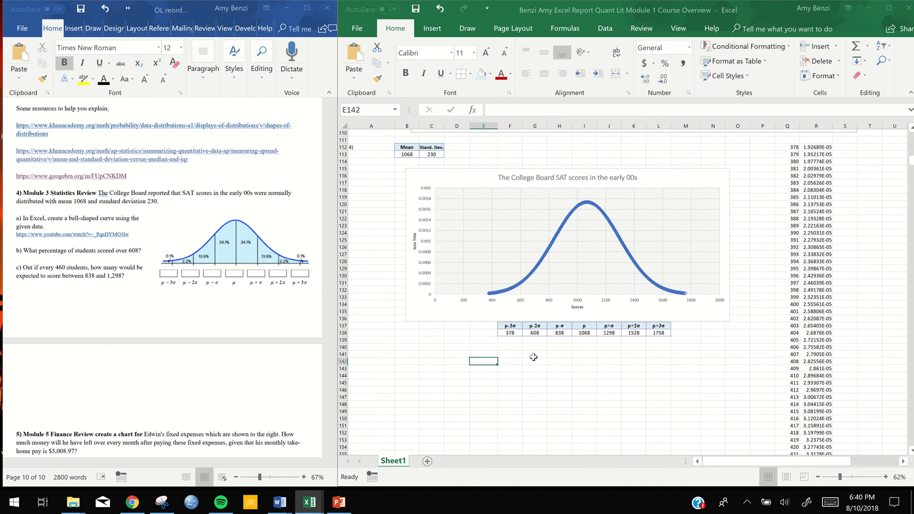
{"action": "key", "text": "ctrl+v"}
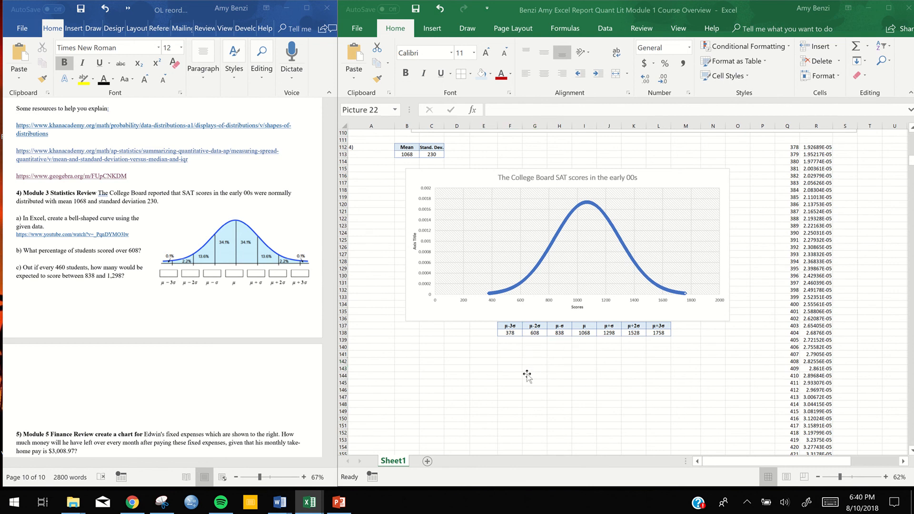
{"action": "left_click_drag", "start_coordinate": [548, 384], "coordinate": [531, 218]}
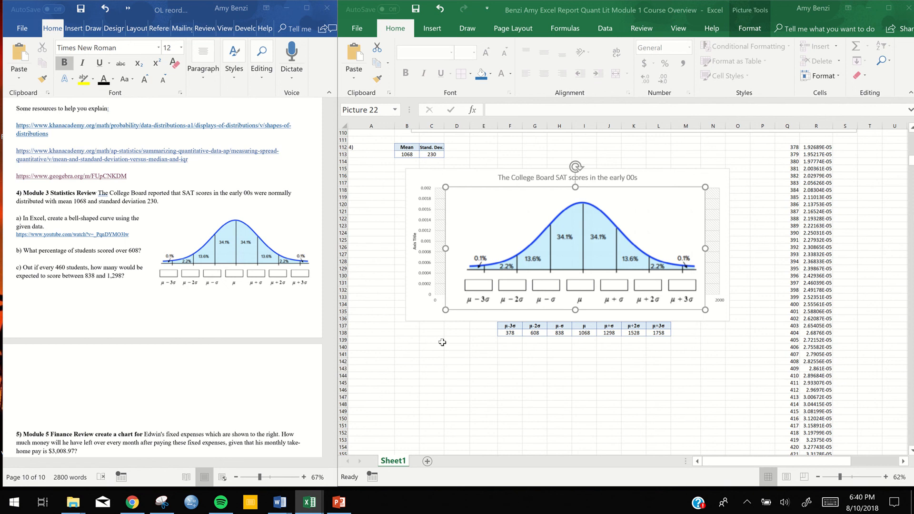
{"action": "left_click", "coordinate": [405, 341]}
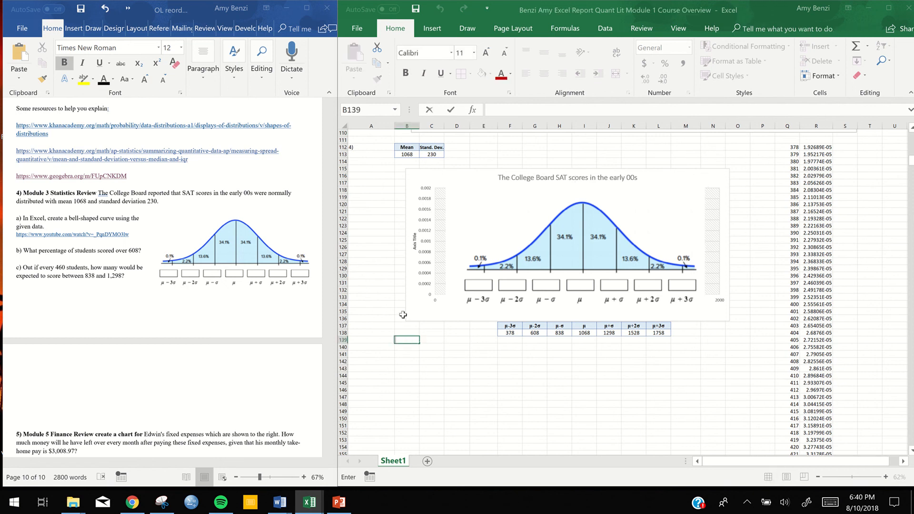
Undo an accidental move of the SAT scores chart and shift the pasted curve picture slightly higher over the chart
{"action": "left_click_drag", "start_coordinate": [548, 187], "coordinate": [490, 183]}
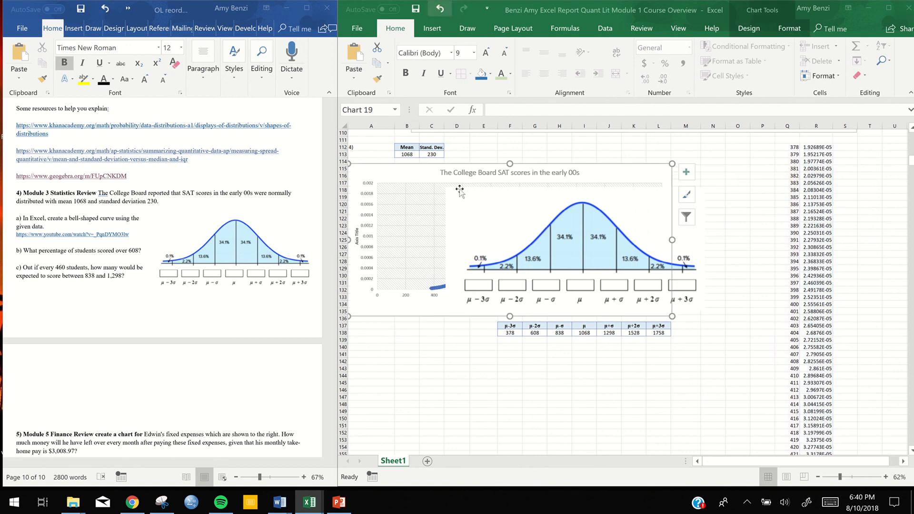
{"action": "key", "text": "ctrl+z"}
{"action": "left_click_drag", "start_coordinate": [478, 211], "coordinate": [482, 180]}
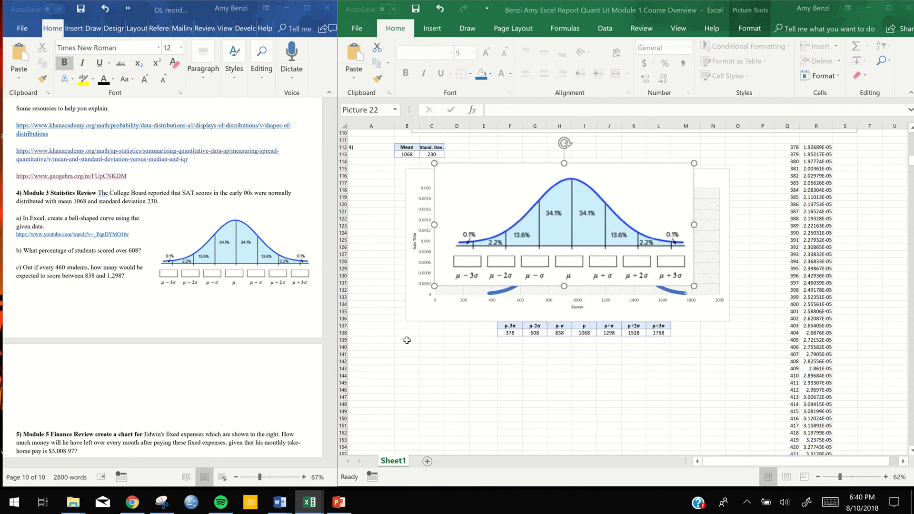
Enter the heading "Calculations" in cell B140 and set its text to font size 10
{"action": "double_click", "coordinate": [407, 347]}
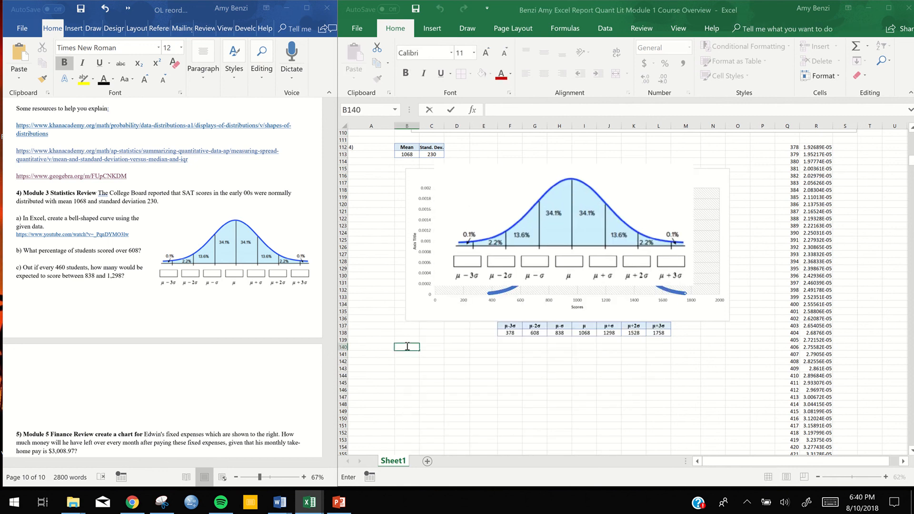
{"action": "type", "text": "Calculation"}
{"action": "double_click", "coordinate": [407, 347]}
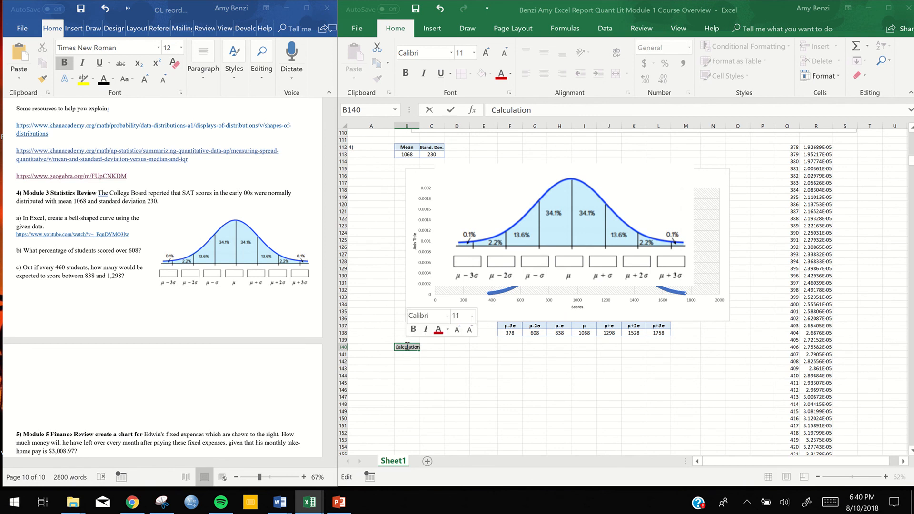
{"action": "left_click", "coordinate": [471, 317]}
{"action": "left_click", "coordinate": [465, 167]}
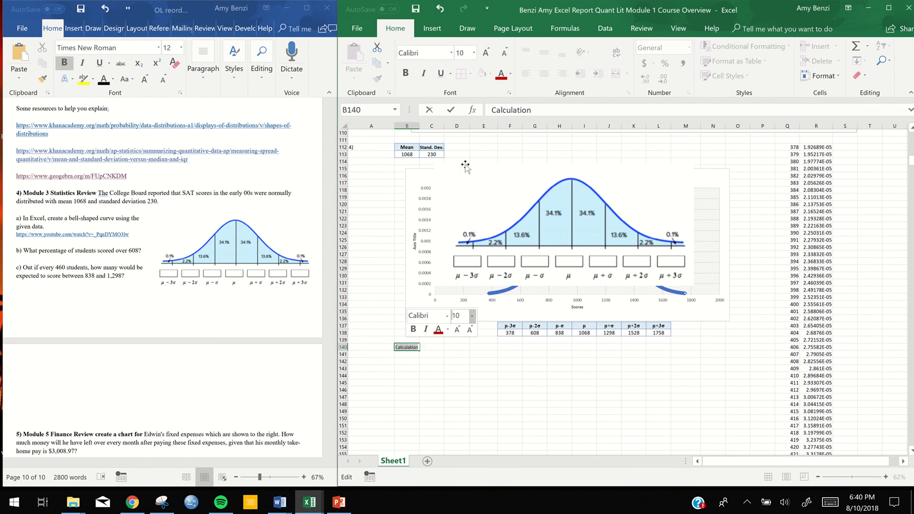
{"action": "left_click", "coordinate": [421, 348]}
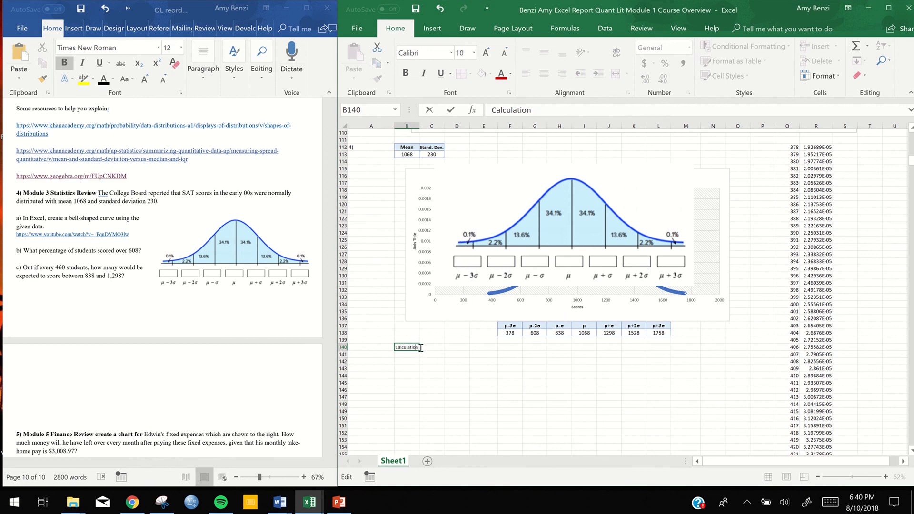
Enter the formula =2*13.6+2*34.1 in cell B141 under the Calculations heading
{"action": "left_click", "coordinate": [416, 355]}
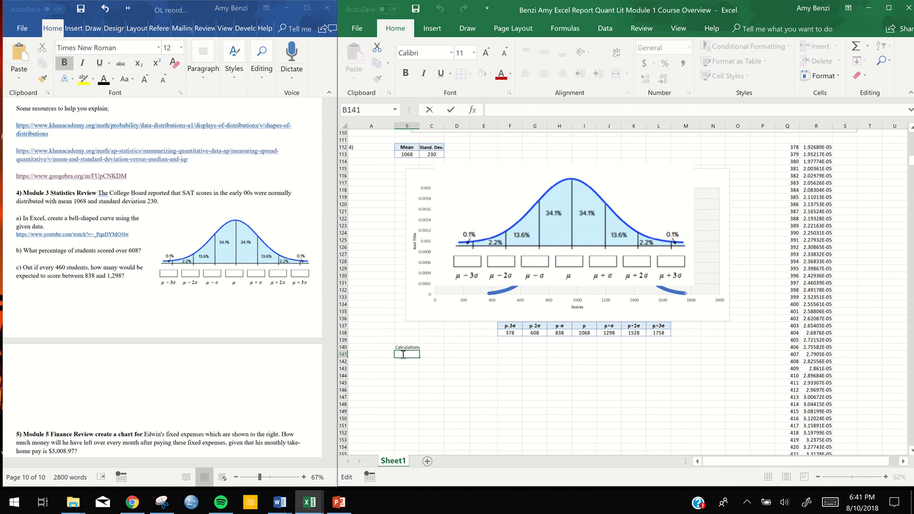
{"action": "type", "text": "=2*13.6+2*34.1"}
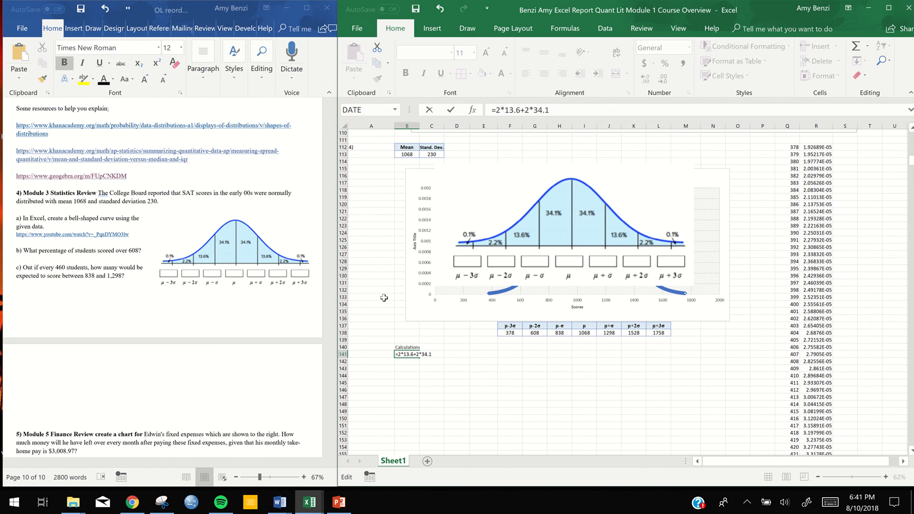
{"action": "type", "text": "+"}
{"action": "key", "text": "BackSpace"}
{"action": "key", "text": "Return"}
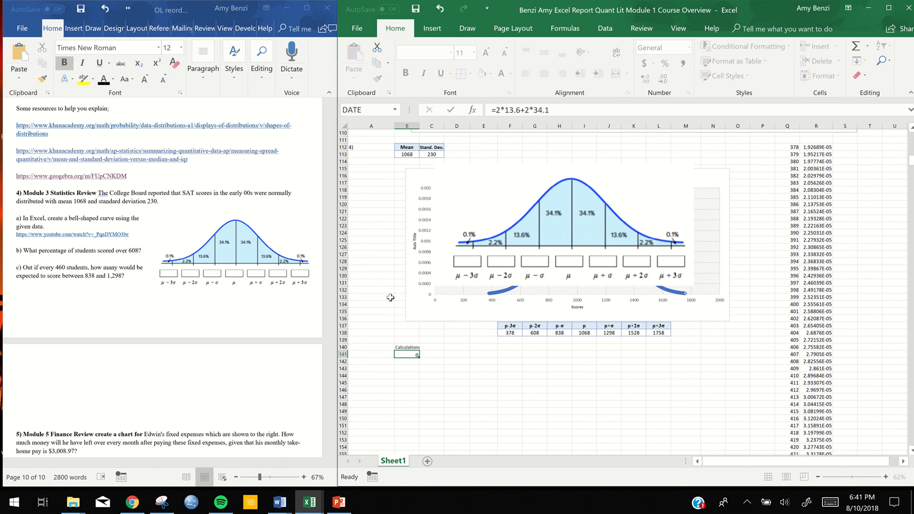
Extend the formula in B141 by adding +2.2+0.1 for the remaining upper sections of the curve
{"action": "scroll", "coordinate": [391, 298], "scroll_direction": "up", "scroll_amount": 5}
{"action": "scroll", "coordinate": [623, 290], "scroll_direction": "down", "scroll_amount": 4}
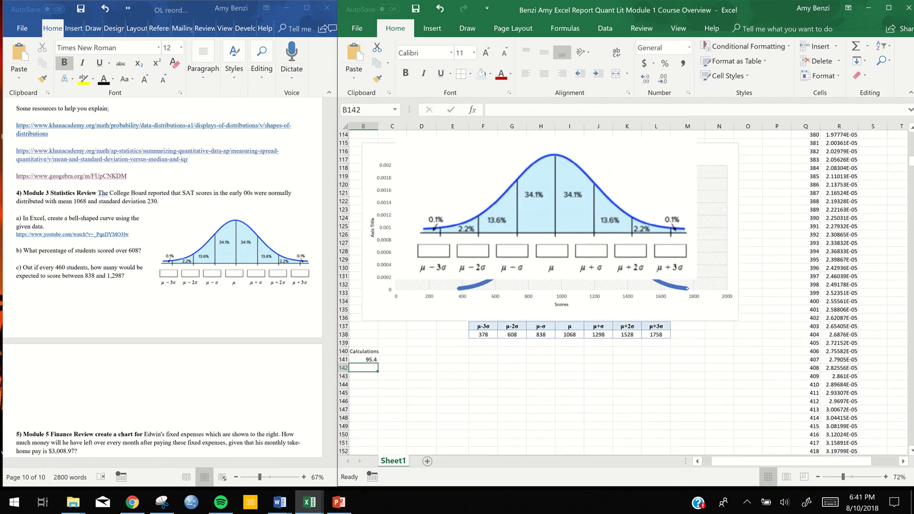
{"action": "scroll", "coordinate": [562, 290], "scroll_direction": "up", "scroll_amount": 1}
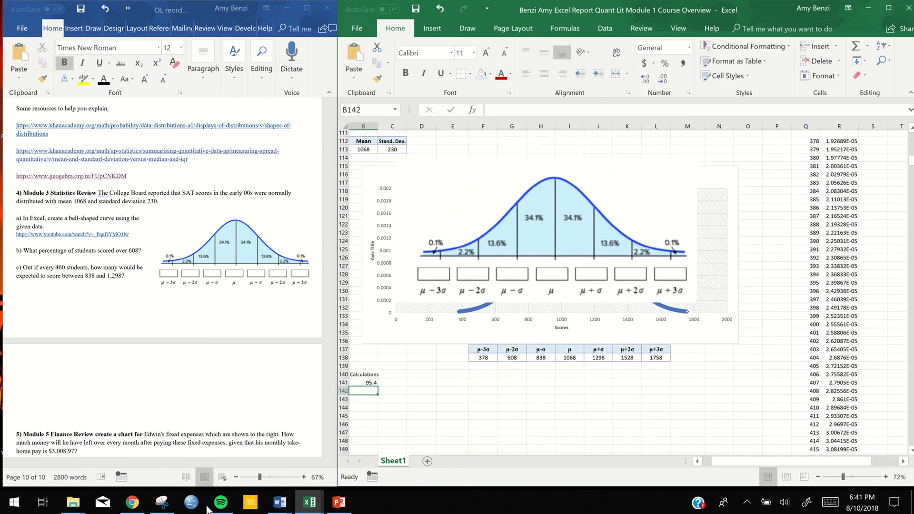
{"action": "left_click", "coordinate": [698, 461]}
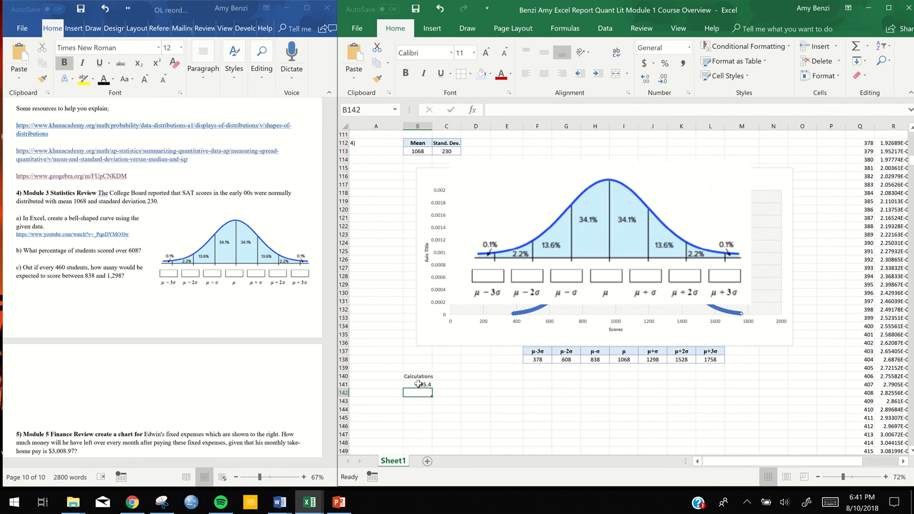
{"action": "left_click", "coordinate": [418, 385]}
{"action": "double_click", "coordinate": [419, 385]}
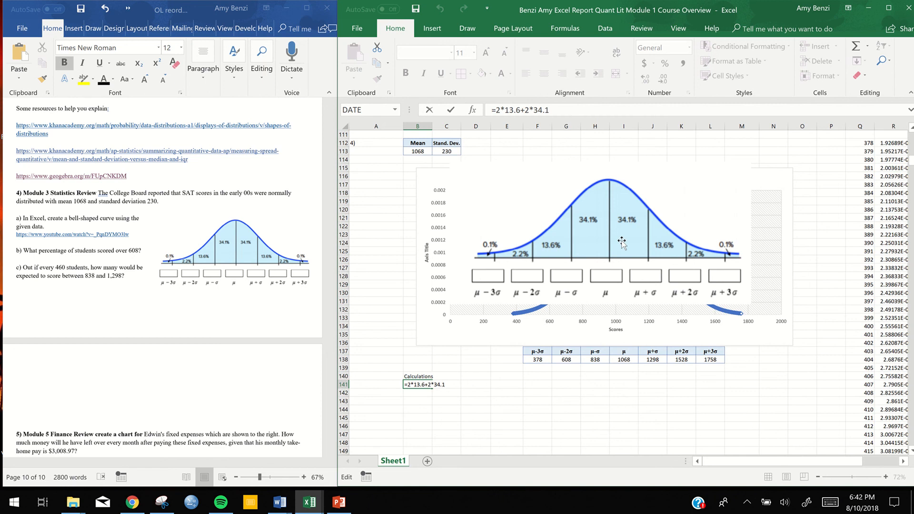
{"action": "type", "text": "+2.2+.1"}
{"action": "key", "text": "Return"}
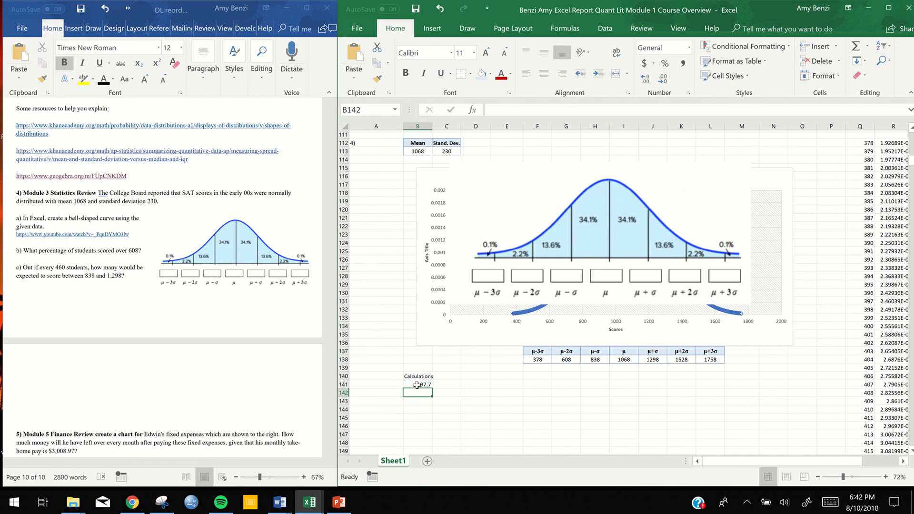
Try the percentage format on the result in B141 and undo it
{"action": "double_click", "coordinate": [417, 385]}
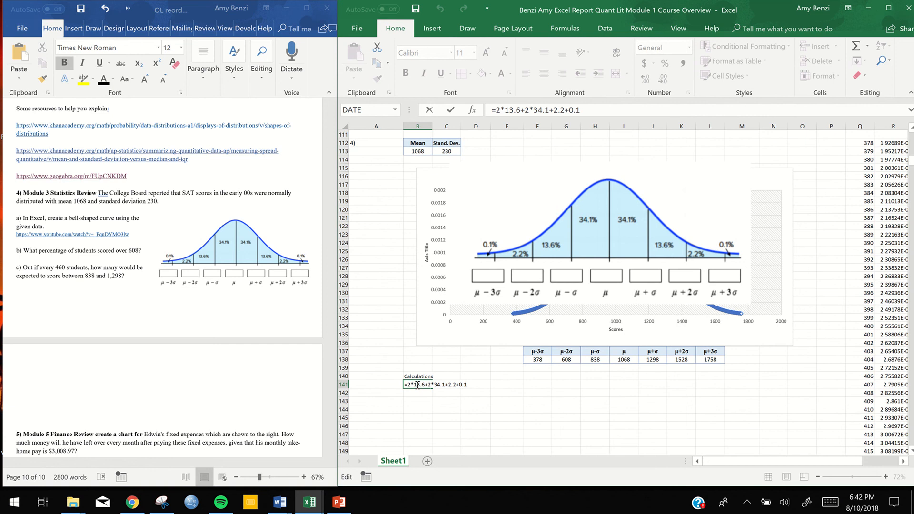
{"action": "key", "text": "Escape"}
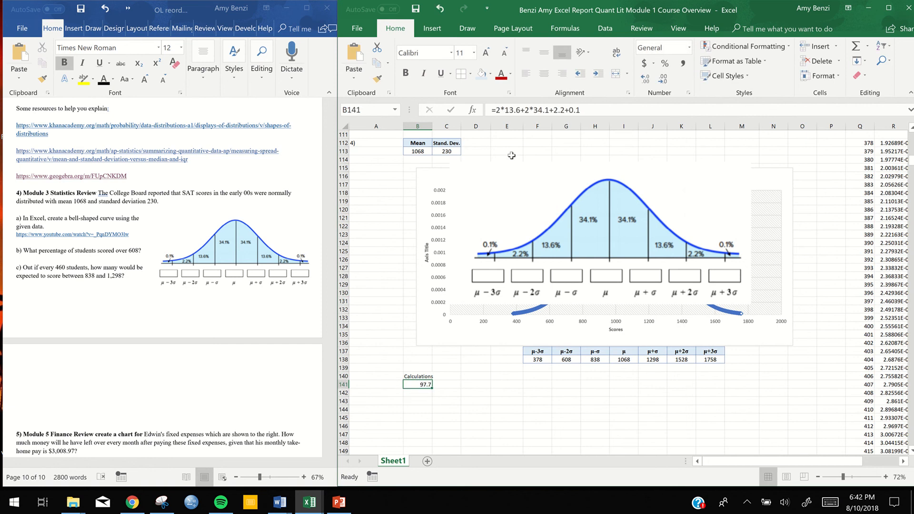
{"action": "left_click", "coordinate": [664, 64]}
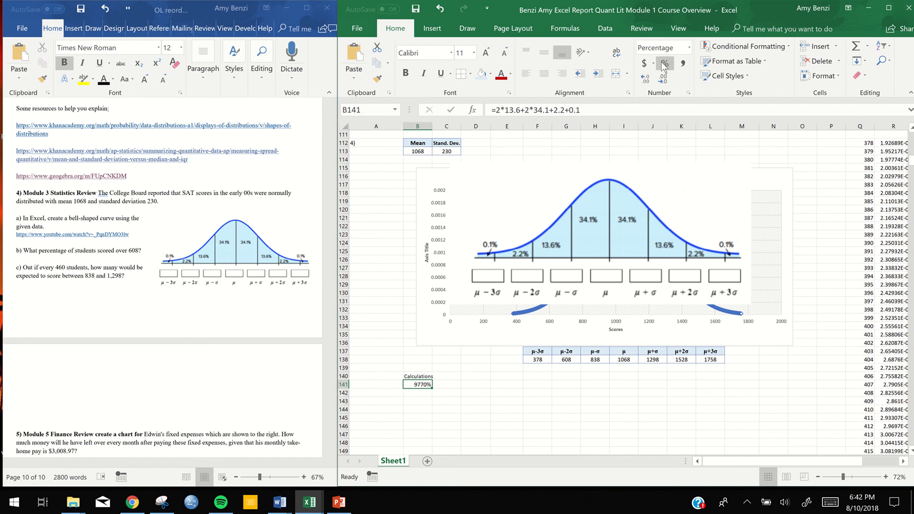
{"action": "left_click", "coordinate": [441, 9]}
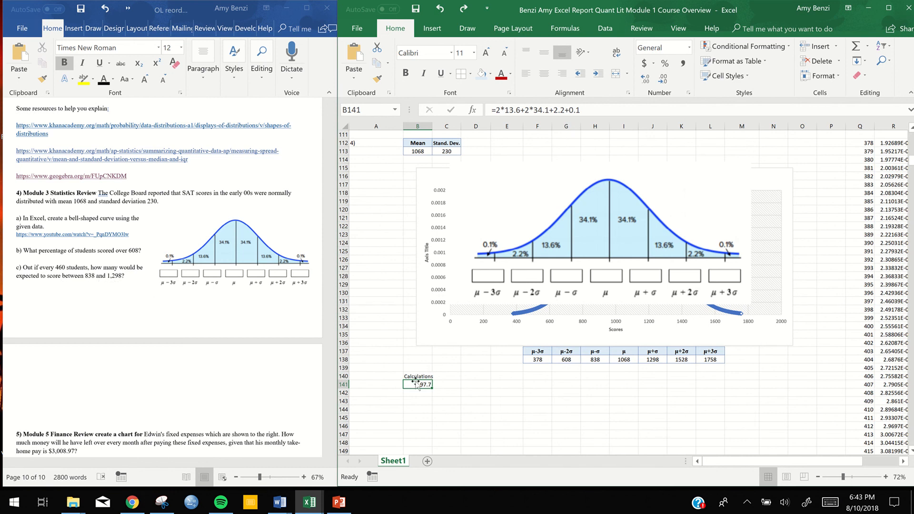
Label cell A141 "Scores over 608" and cell A142 "Scores between 838 and 1298"
{"action": "left_click", "coordinate": [383, 384]}
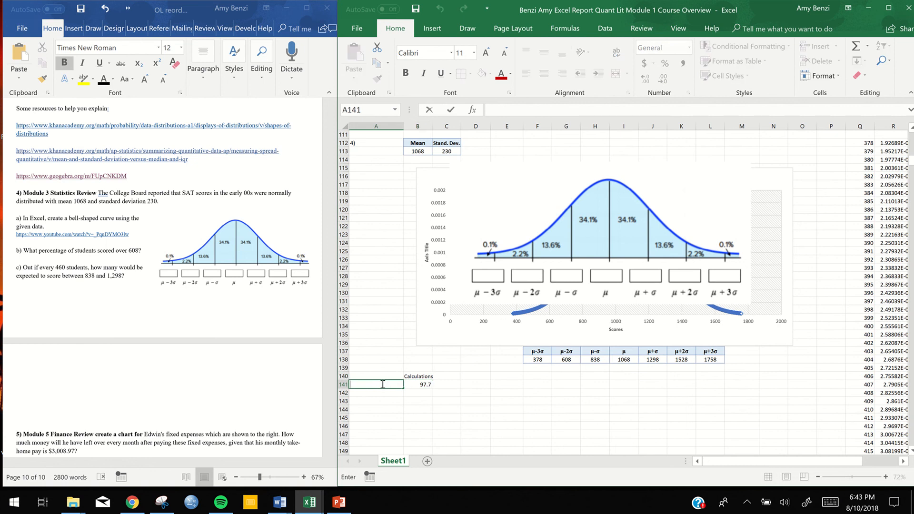
{"action": "type", "text": "Scores over 608"}
{"action": "left_click", "coordinate": [376, 393]}
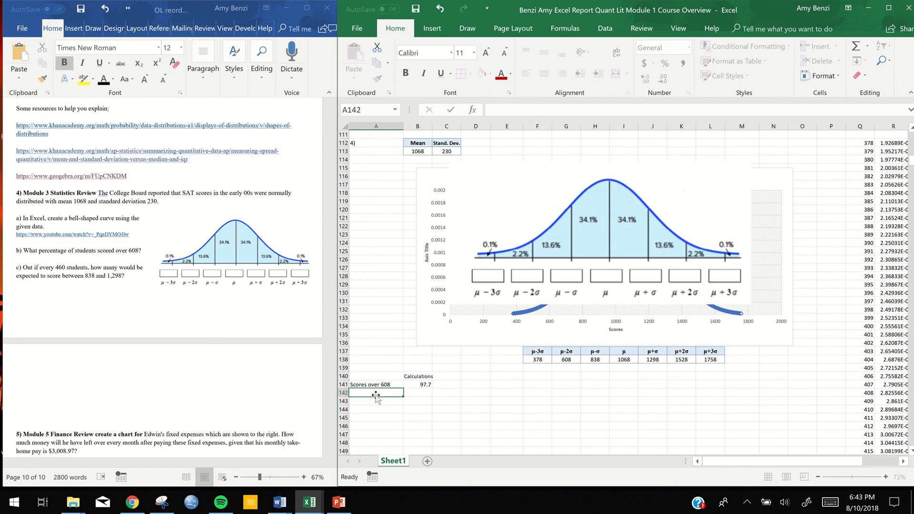
{"action": "type", "text": "Scores bet"}
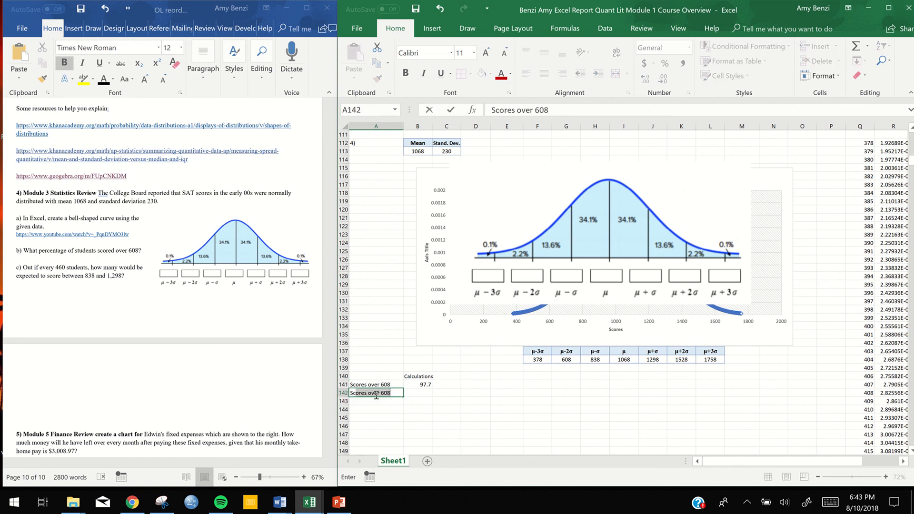
{"action": "type", "text": "ween 838"}
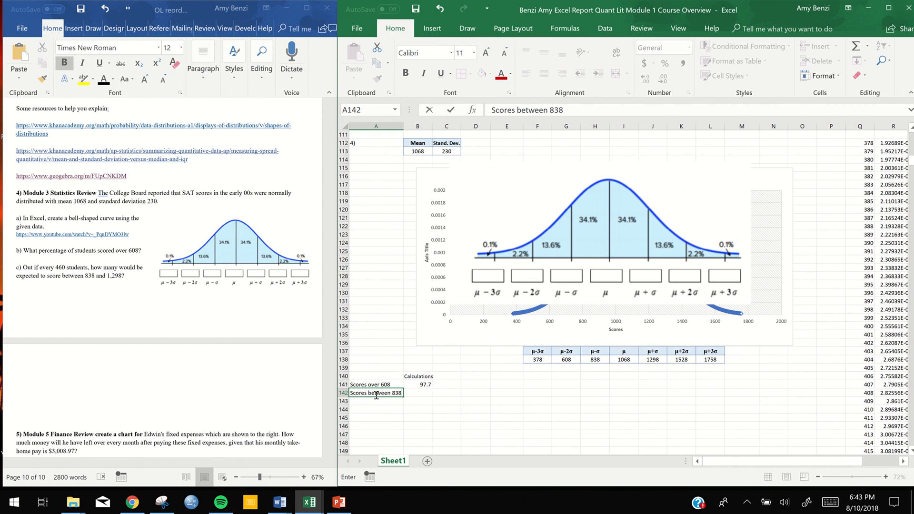
{"action": "type", "text": " and 1298"}
{"action": "key", "text": "Return"}
Turn on text wrapping for the "Scores between 838 and 1298" label in A142
{"action": "left_click", "coordinate": [376, 396]}
{"action": "right_click", "coordinate": [378, 401]}
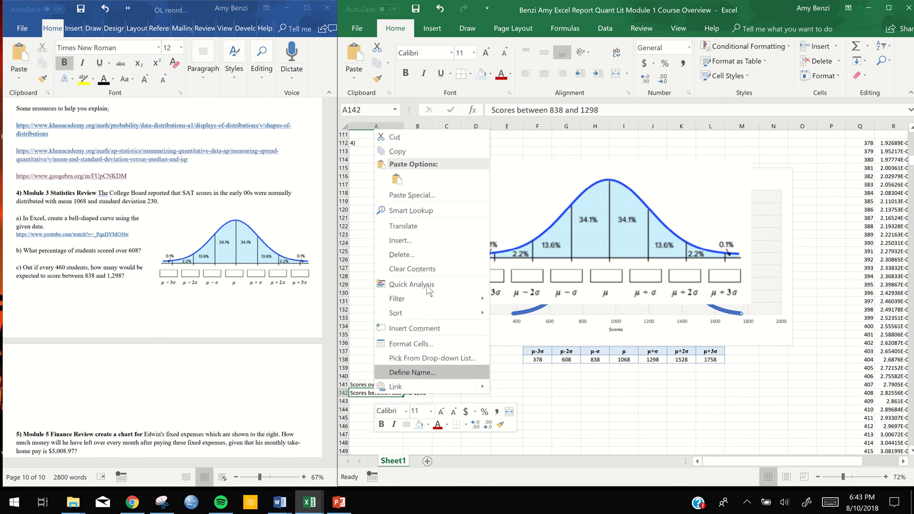
{"action": "key", "text": "Escape"}
{"action": "key", "text": "ctrl+1"}
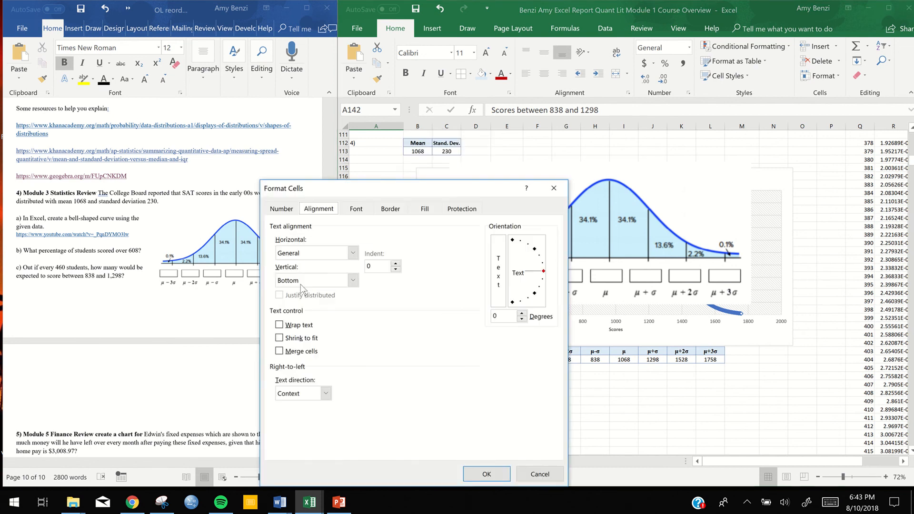
{"action": "left_click", "coordinate": [286, 325]}
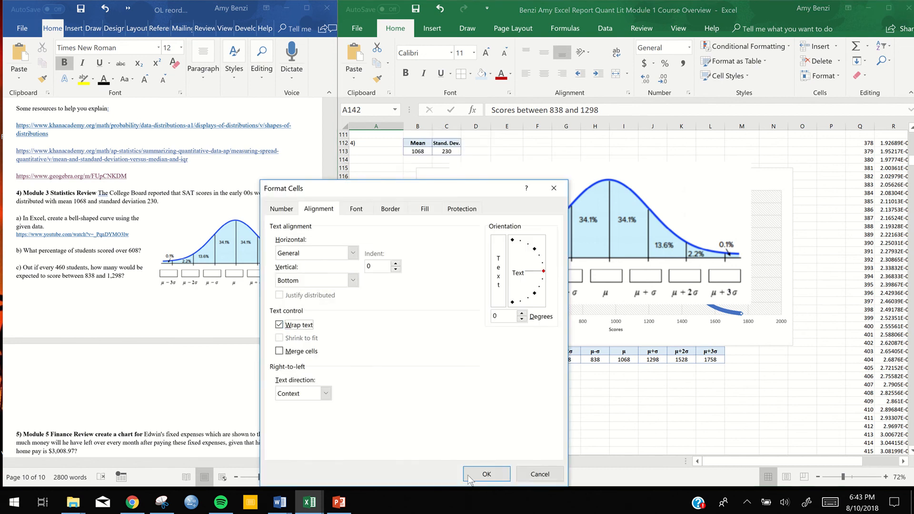
{"action": "left_click", "coordinate": [486, 475]}
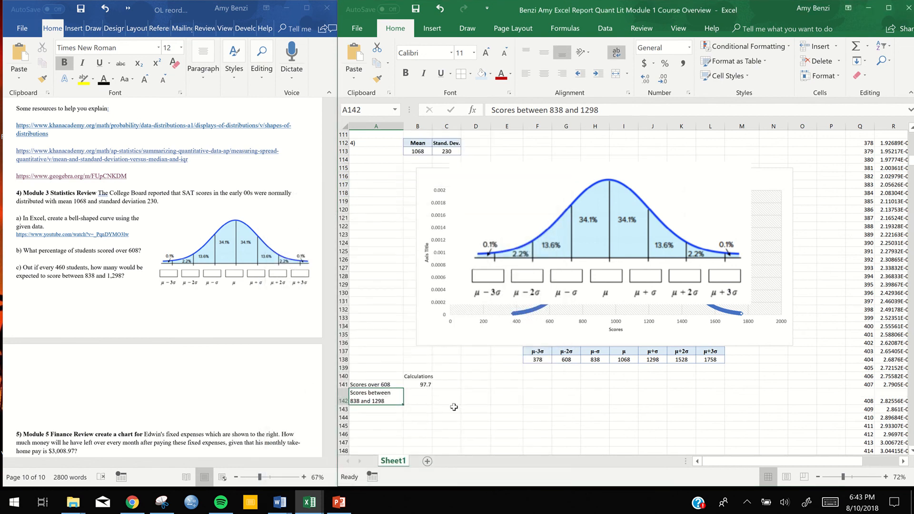
Centre the contents of the calculations table, cells A140:B142, horizontally
{"action": "left_click", "coordinate": [393, 376]}
{"action": "left_click_drag", "start_coordinate": [376, 376], "coordinate": [420, 400]}
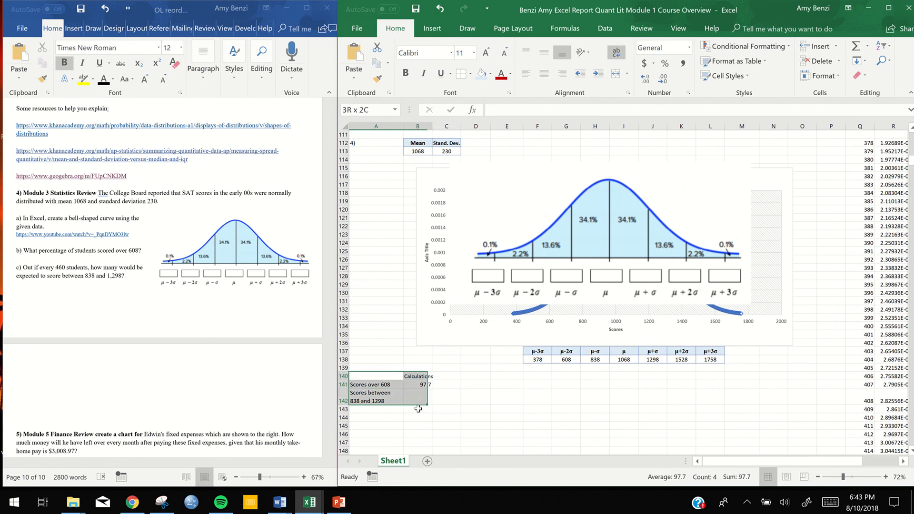
{"action": "left_click", "coordinate": [544, 73]}
{"action": "left_click", "coordinate": [450, 421]}
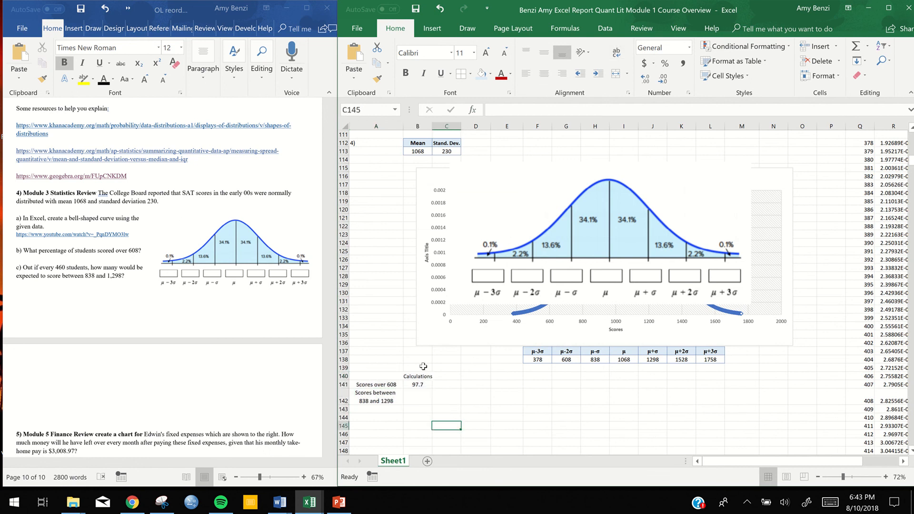
Make the Calculations heading and the two score labels in A141:A142 bold with a light blue fill
{"action": "left_click", "coordinate": [418, 376]}
{"action": "left_click_drag", "start_coordinate": [395, 385], "coordinate": [388, 399]}
{"action": "left_click", "coordinate": [404, 75]}
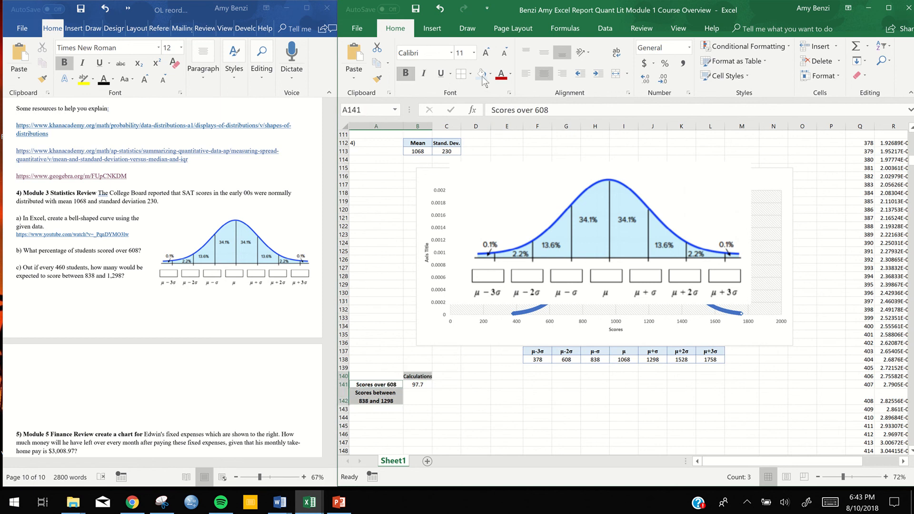
{"action": "left_click", "coordinate": [471, 402]}
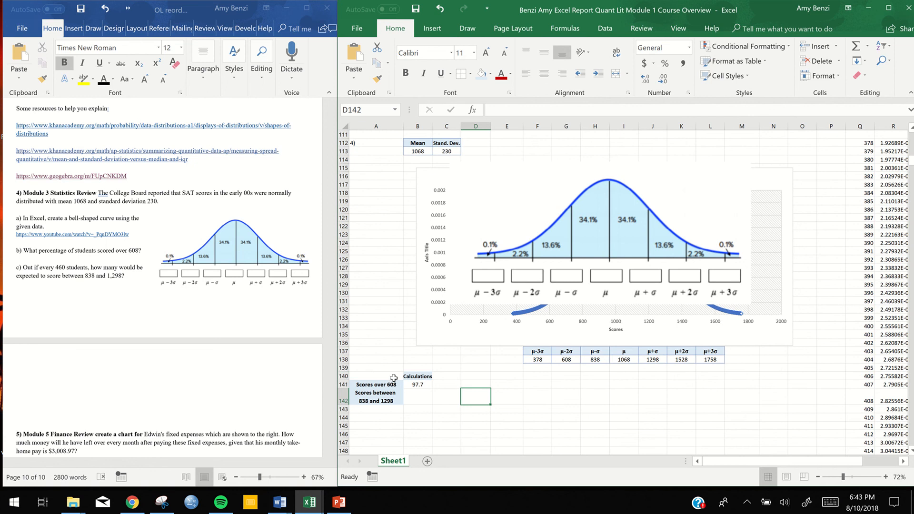
Apply all borders to the calculations table in cells A140:B142
{"action": "left_click_drag", "start_coordinate": [395, 379], "coordinate": [420, 401]}
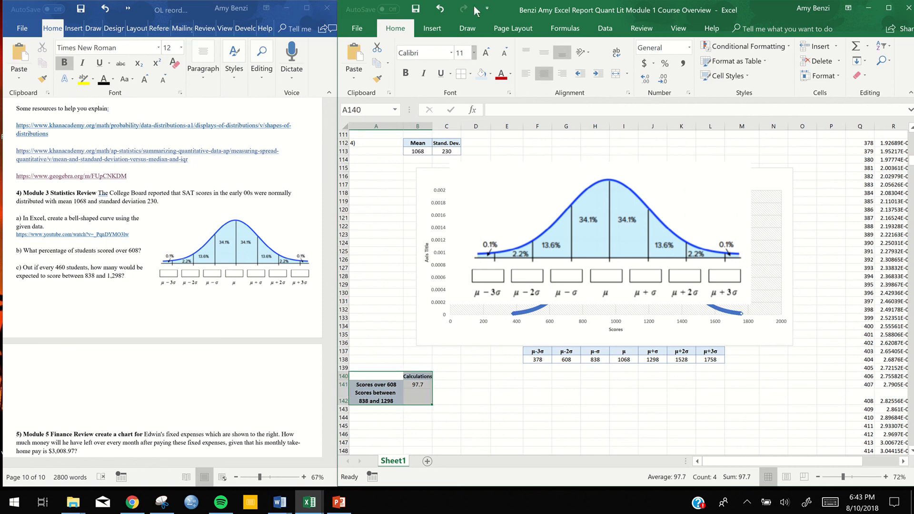
{"action": "left_click", "coordinate": [470, 74]}
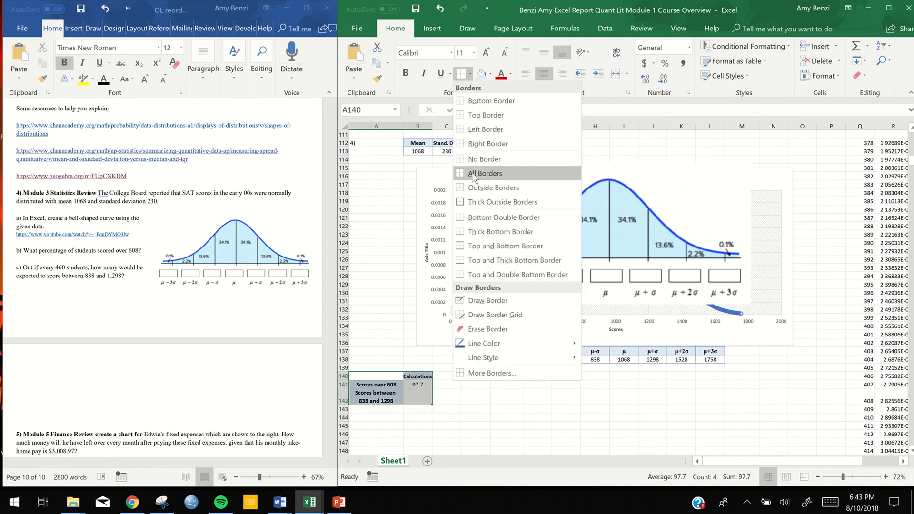
{"action": "left_click", "coordinate": [485, 174]}
{"action": "left_click", "coordinate": [486, 397]}
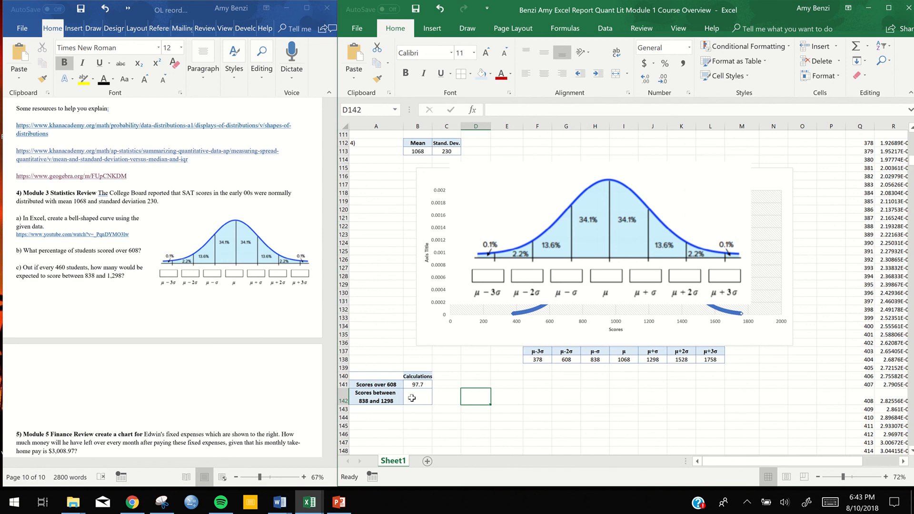
Enter the formula =2*34.1 in B142 for scores between 838 and 1298 and select that cell again
{"action": "double_click", "coordinate": [412, 399]}
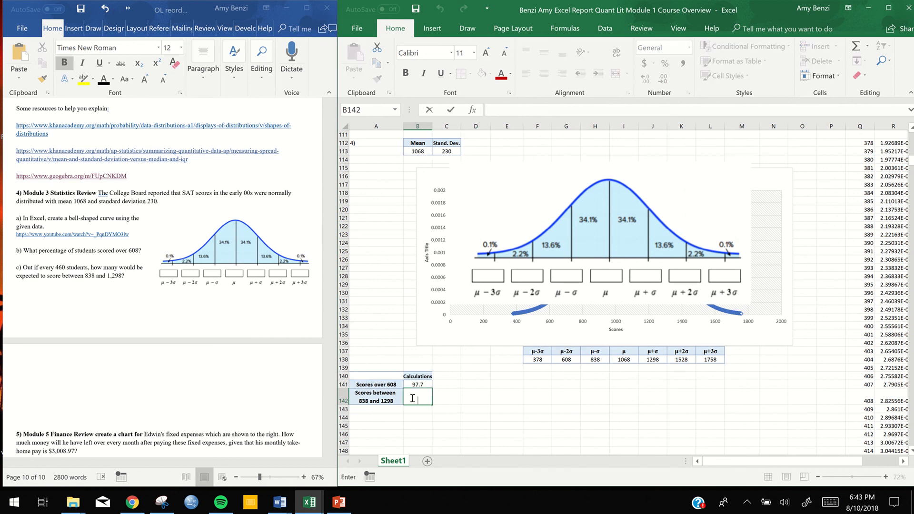
{"action": "type", "text": "="}
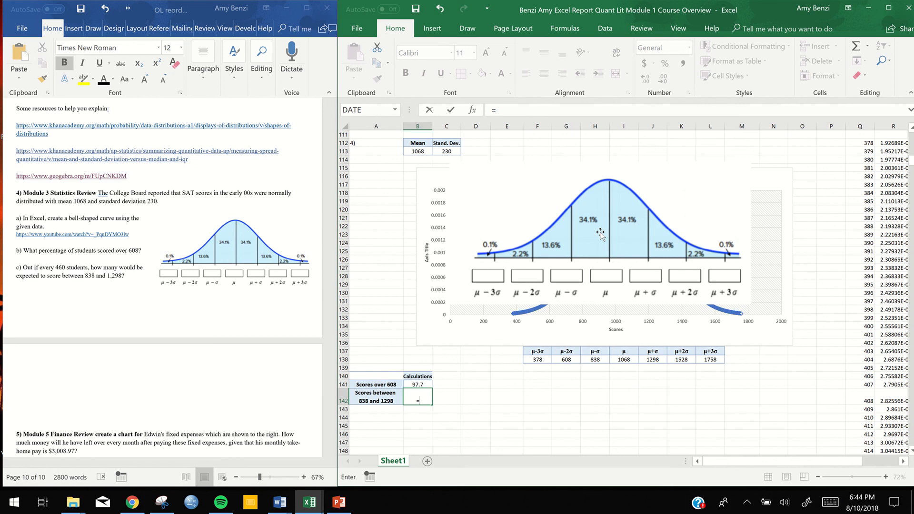
{"action": "type", "text": "2*34.1"}
{"action": "key", "text": "Return"}
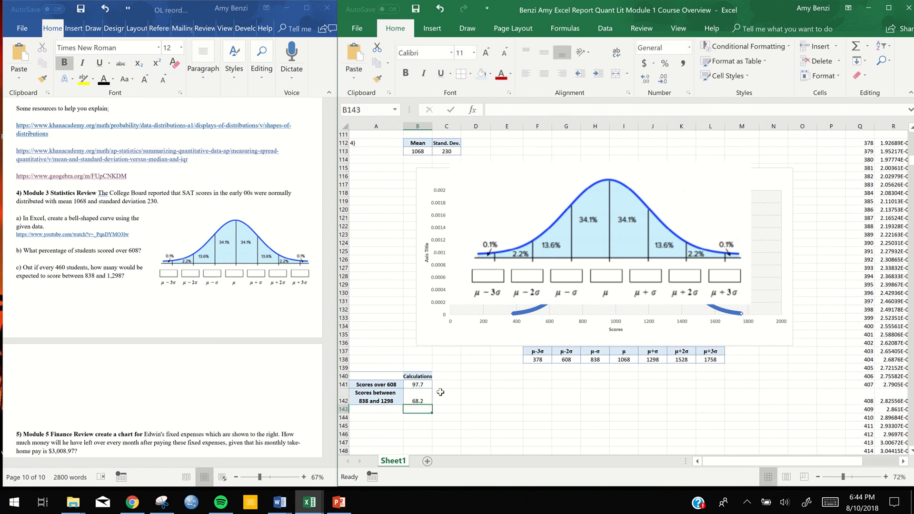
{"action": "left_click", "coordinate": [418, 390]}
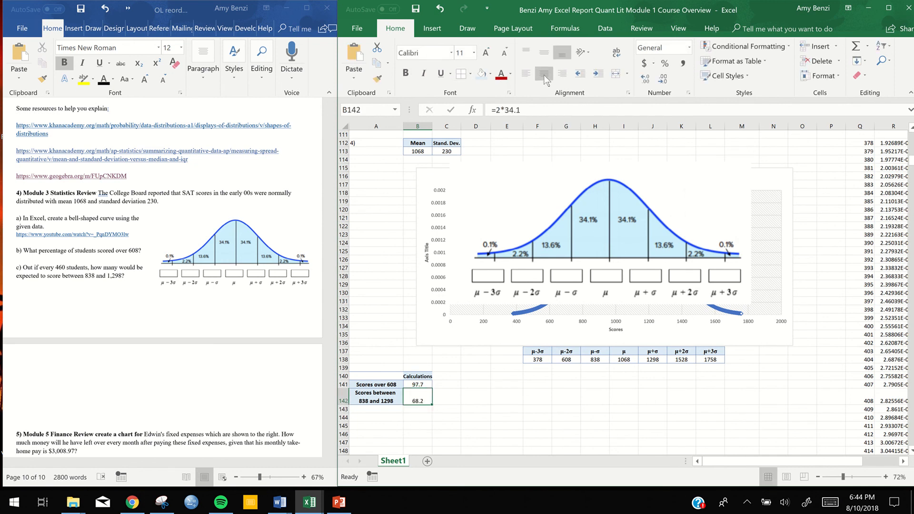
Centre the percentage in B142 both horizontally and vertically within its cell
{"action": "left_click", "coordinate": [544, 74]}
{"action": "left_click", "coordinate": [544, 73]}
{"action": "left_click", "coordinate": [548, 48]}
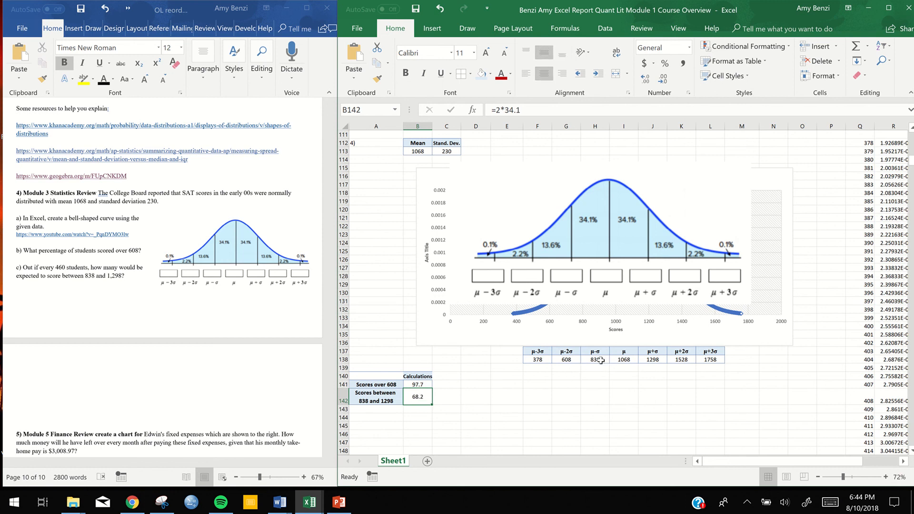
Begin a new label in A143 with the text "How many scores between"
{"action": "left_click", "coordinate": [385, 411]}
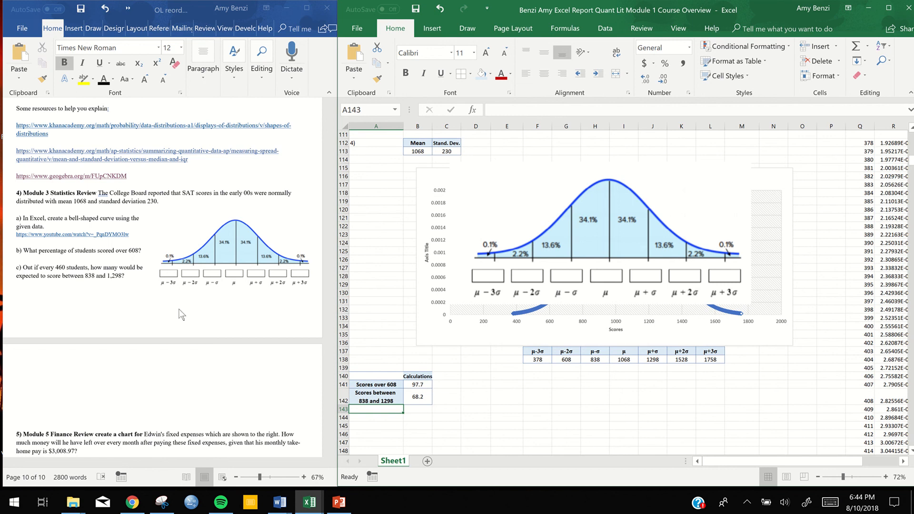
{"action": "double_click", "coordinate": [379, 411]}
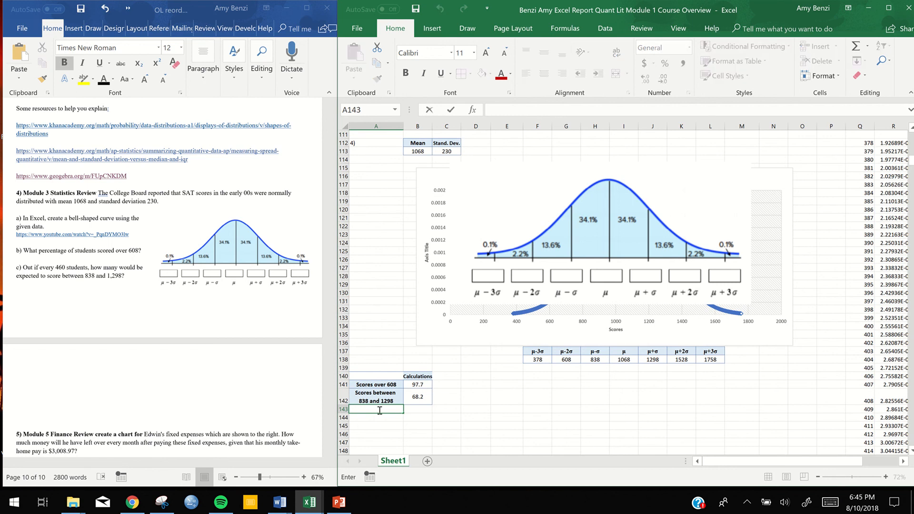
{"action": "type", "text": "How many scores between"}
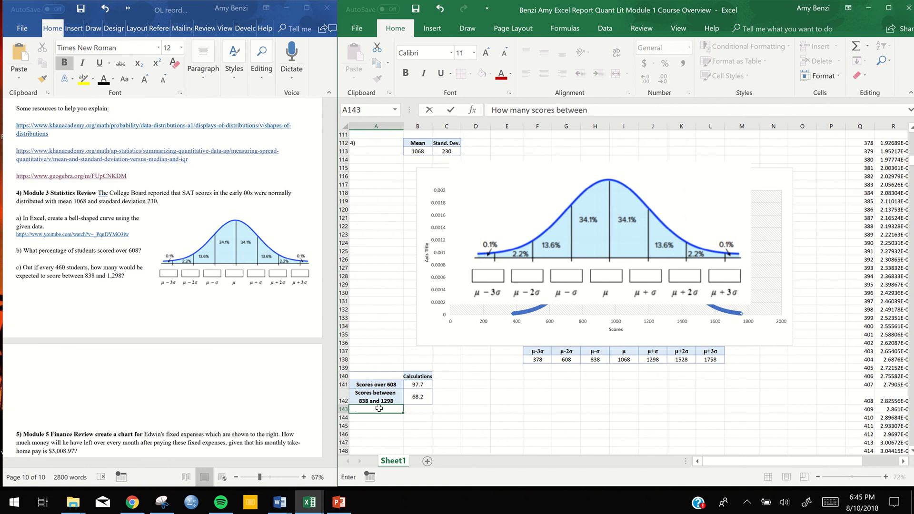
Copy "between 838 and 1298" from the A142 label and paste it over the word "between" in A143
{"action": "scroll", "coordinate": [380, 426], "scroll_direction": "up", "scroll_amount": 1}
{"action": "double_click", "coordinate": [380, 425]}
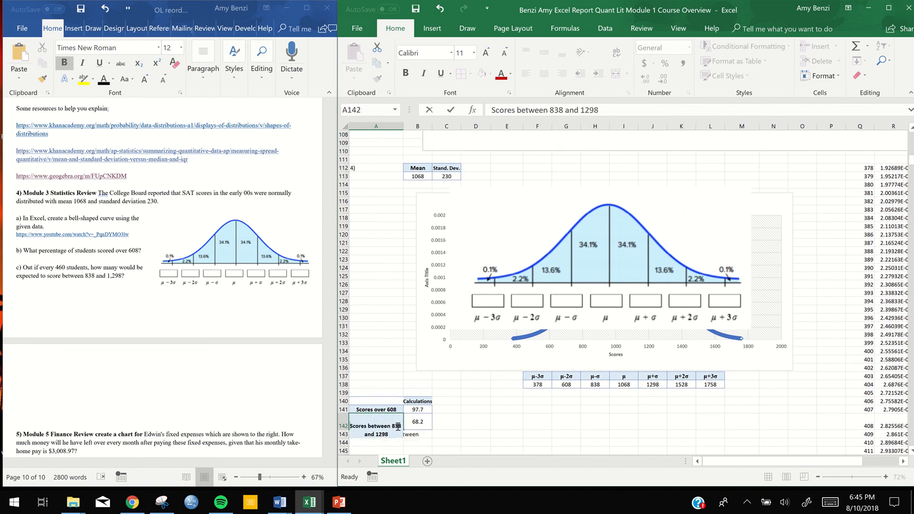
{"action": "mouse_move", "coordinate": [365, 428]}
{"action": "left_mouse_down"}
{"action": "mouse_move", "coordinate": [353, 428]}
{"action": "mouse_move", "coordinate": [368, 427]}
{"action": "left_mouse_up"}
{"action": "key", "text": "ctrl+c"}
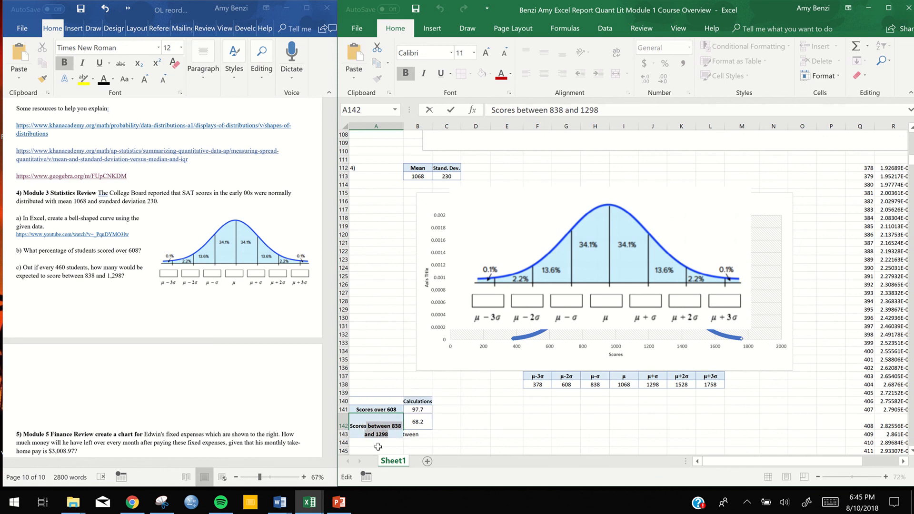
{"action": "left_click", "coordinate": [379, 442]}
{"action": "left_click", "coordinate": [395, 435]}
{"action": "double_click", "coordinate": [396, 435]}
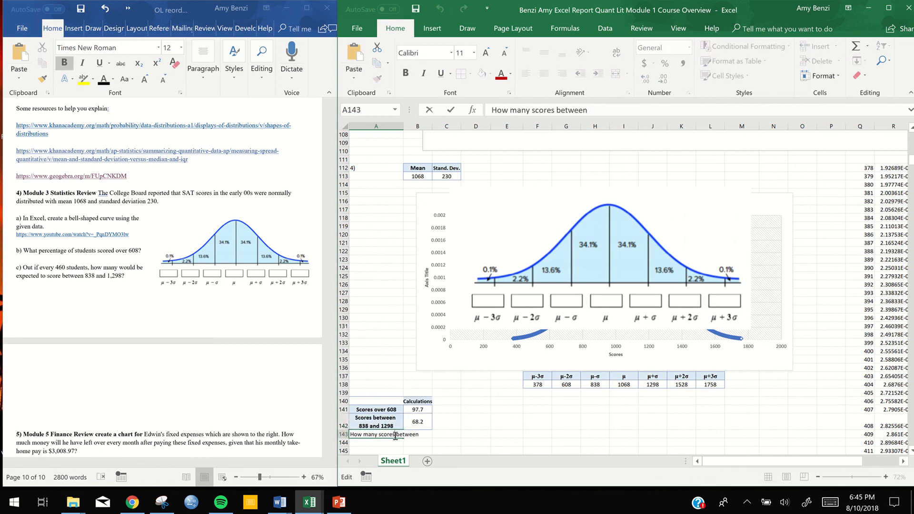
{"action": "double_click", "coordinate": [407, 434]}
{"action": "key", "text": "ctrl+v"}
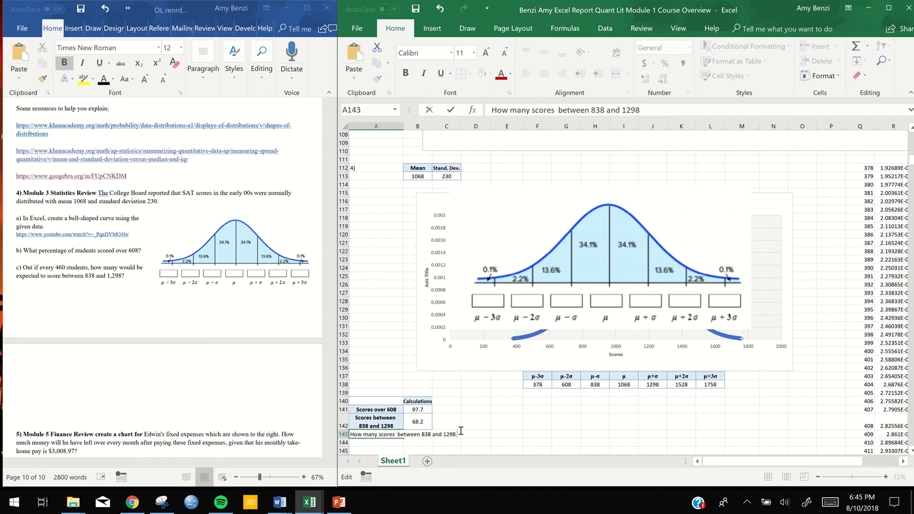
Complete the A143 label to read "How many scores are expected between 838 and 1298 out of 460 students"
{"action": "type", "text": "out of 460 students"}
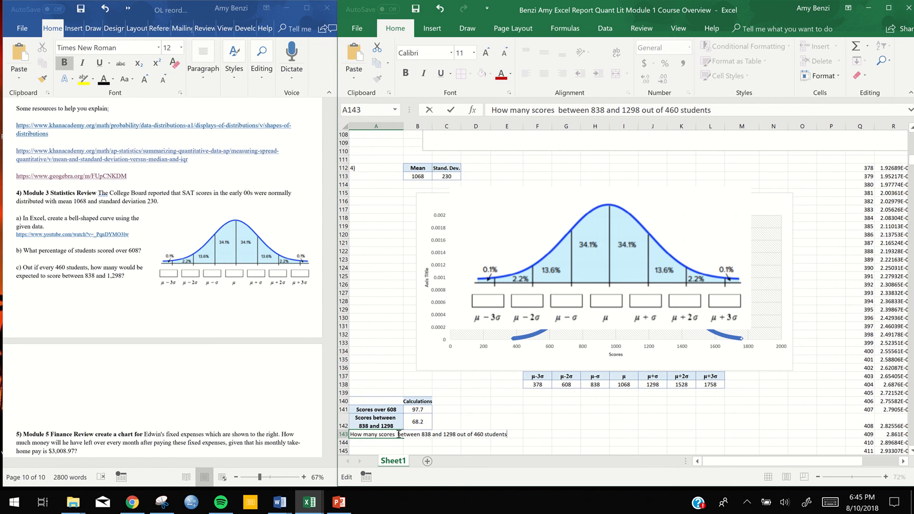
{"action": "type", "text": "are ex"}
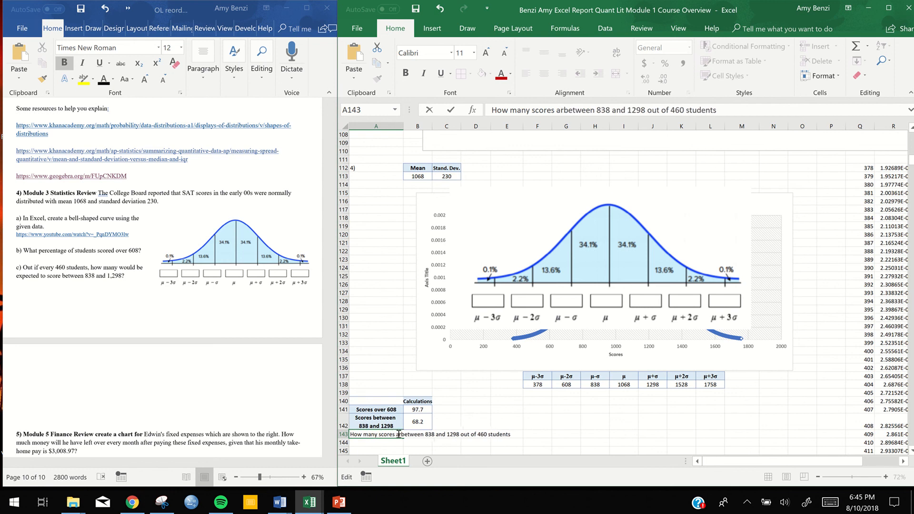
{"action": "type", "text": "pected"}
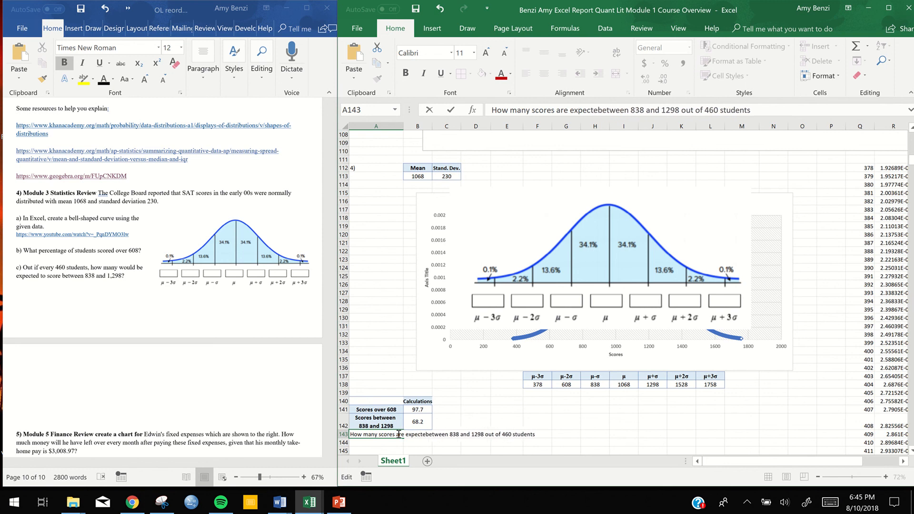
{"action": "left_click", "coordinate": [486, 410]}
Wrap the text of the label in A143 and centre it horizontally
{"action": "left_click", "coordinate": [390, 434]}
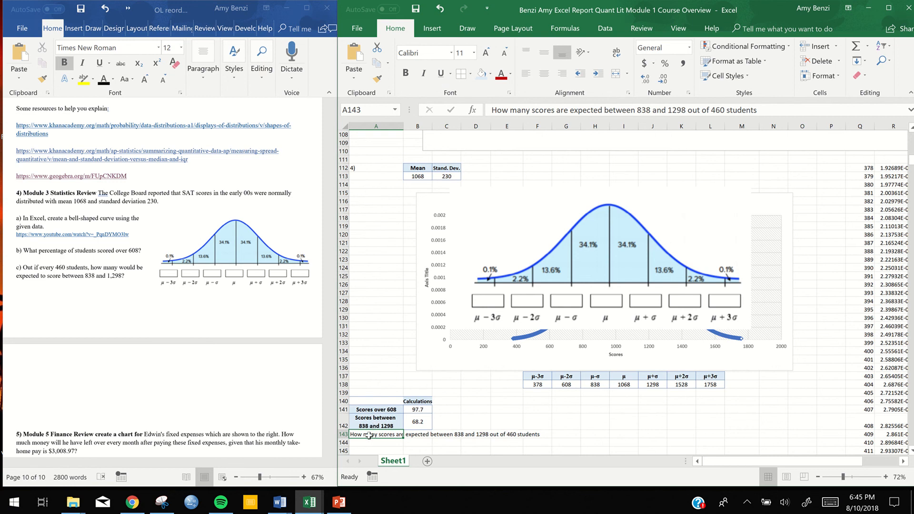
{"action": "right_click", "coordinate": [369, 435]}
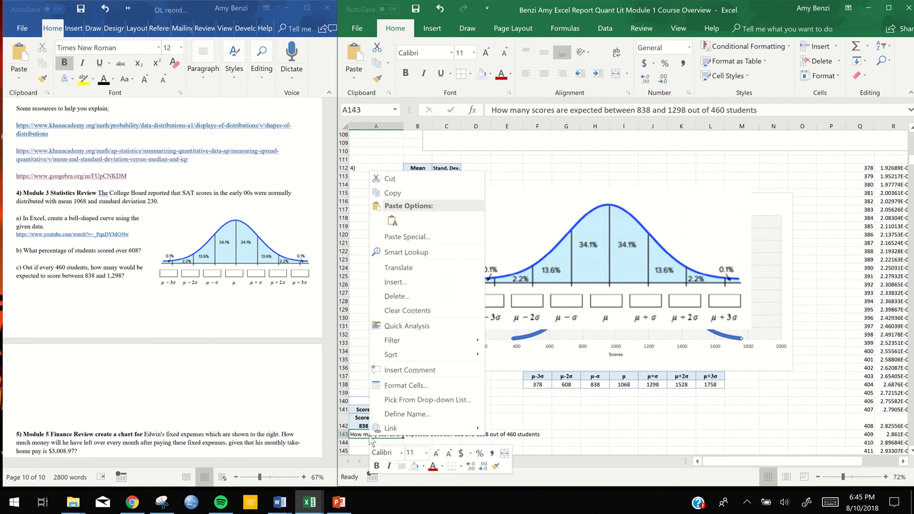
{"action": "left_click", "coordinate": [387, 383]}
{"action": "left_click", "coordinate": [260, 326]}
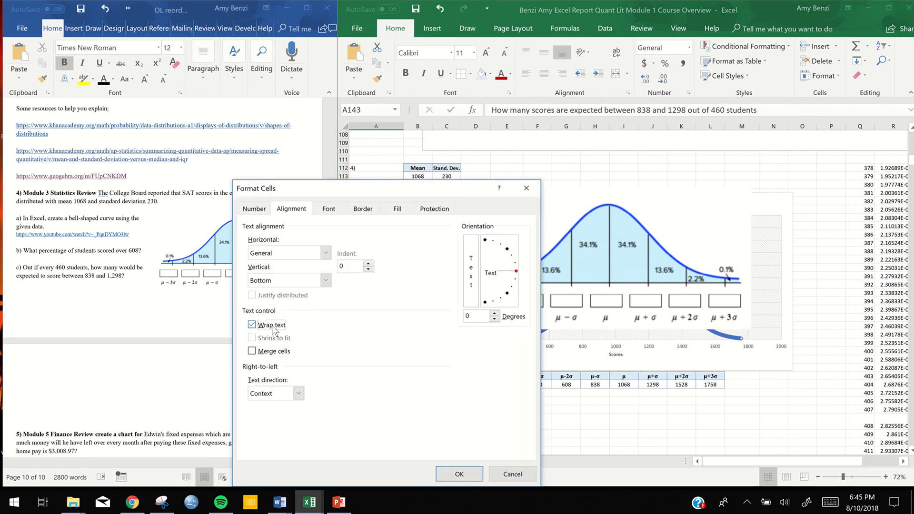
{"action": "left_click", "coordinate": [450, 472]}
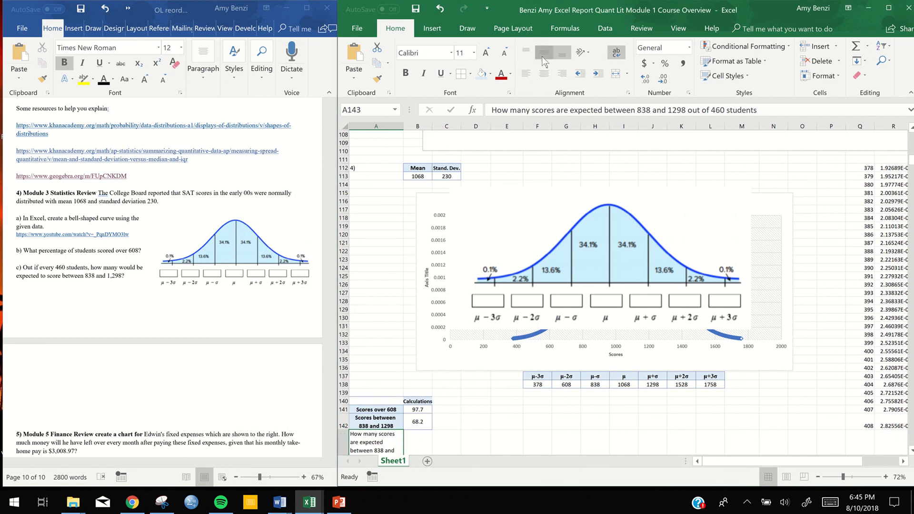
{"action": "left_click", "coordinate": [545, 74]}
{"action": "left_click", "coordinate": [503, 383]}
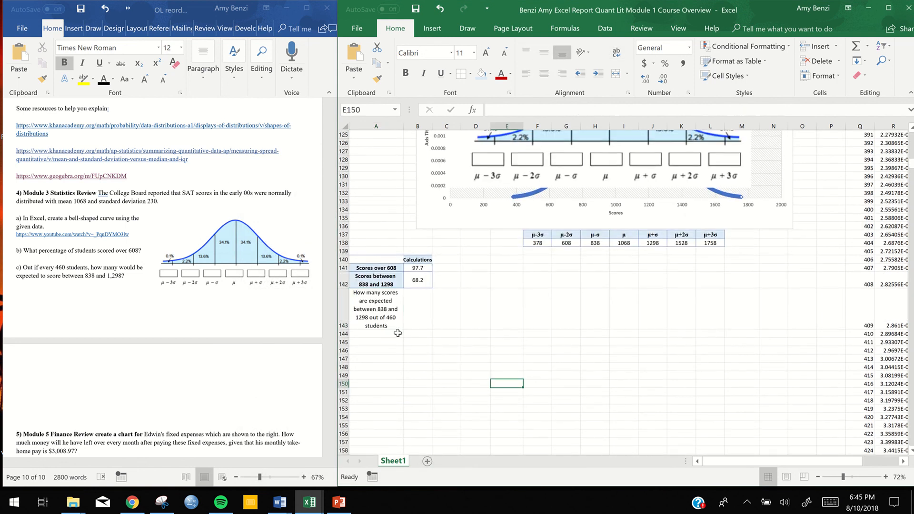
Make the A143 label bold with a light blue fill and apply all borders to cells A140:B143
{"action": "left_click", "coordinate": [377, 306]}
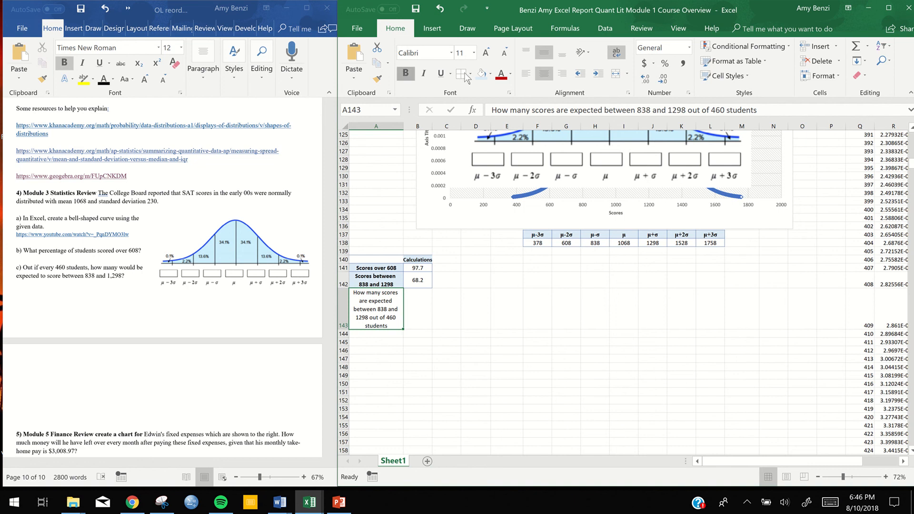
{"action": "key", "text": "ctrl+b"}
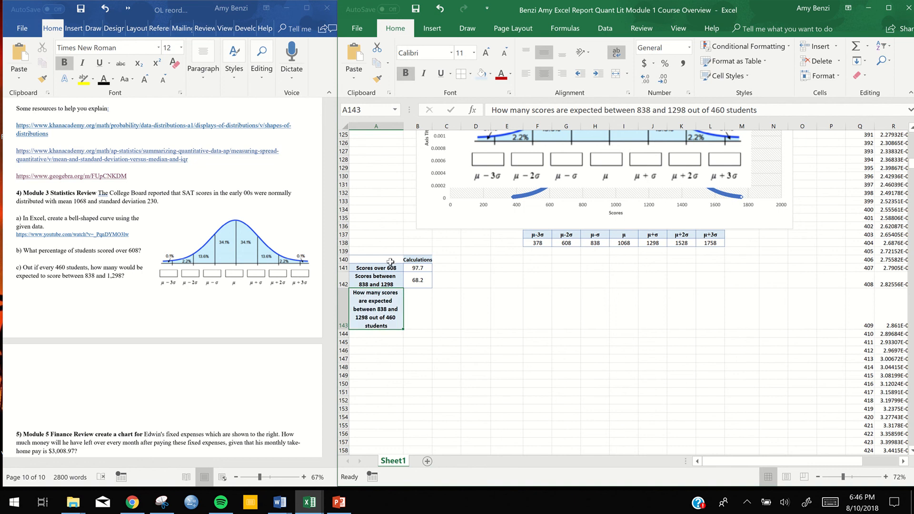
{"action": "left_click_drag", "start_coordinate": [391, 261], "coordinate": [417, 313]}
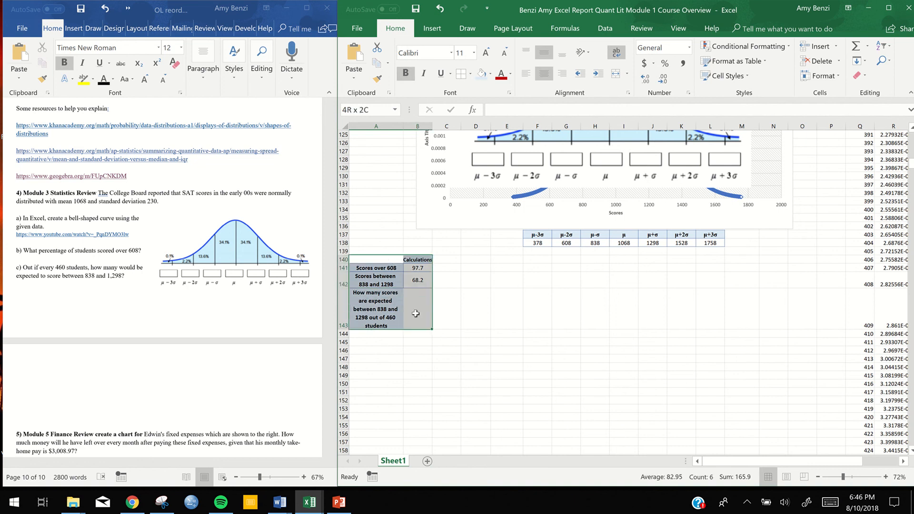
{"action": "left_click", "coordinate": [471, 74]}
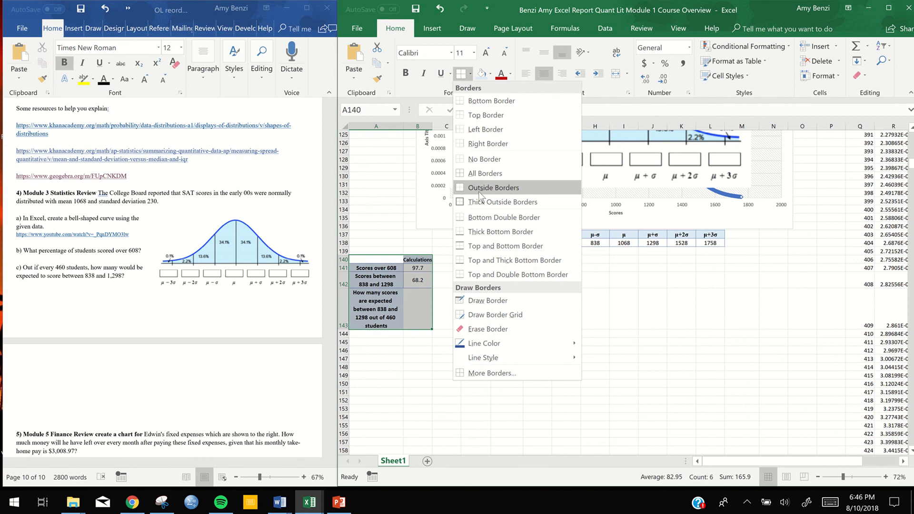
{"action": "left_click", "coordinate": [479, 174]}
{"action": "double_click", "coordinate": [419, 307]}
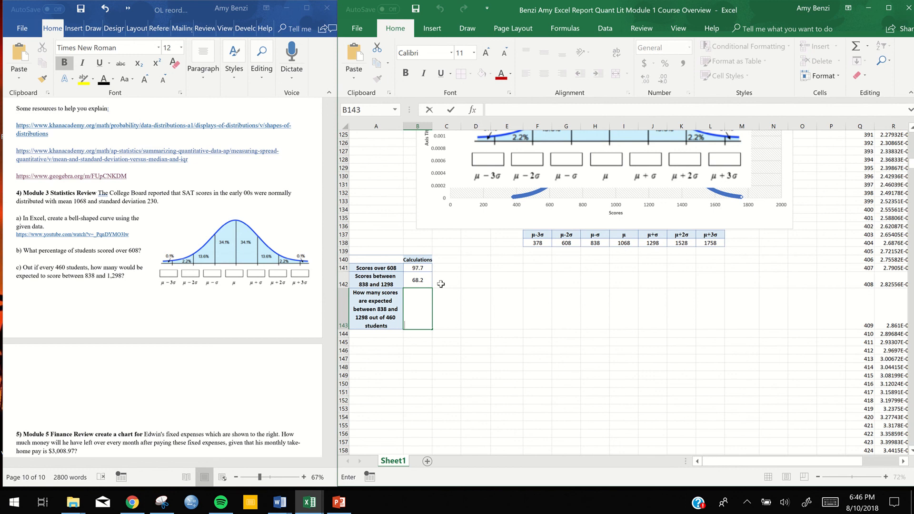
{"action": "type", "text": "="}
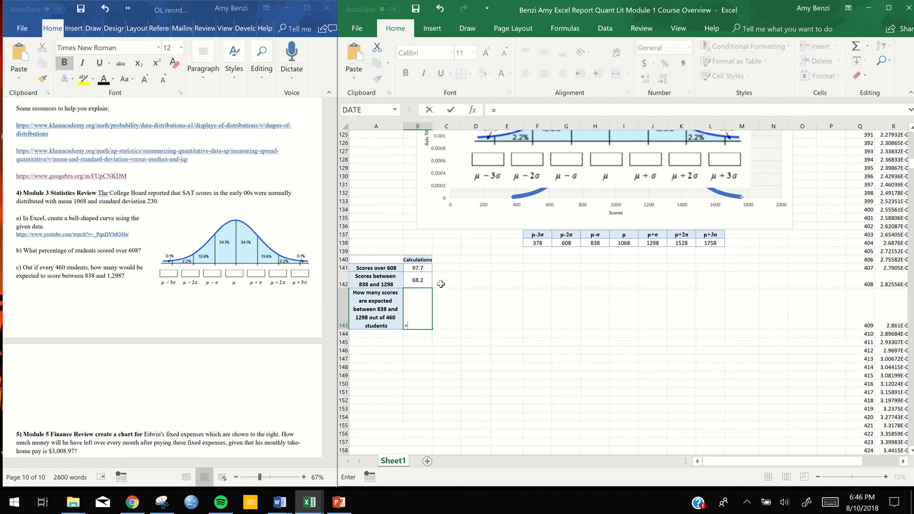
{"action": "left_click", "coordinate": [411, 280]}
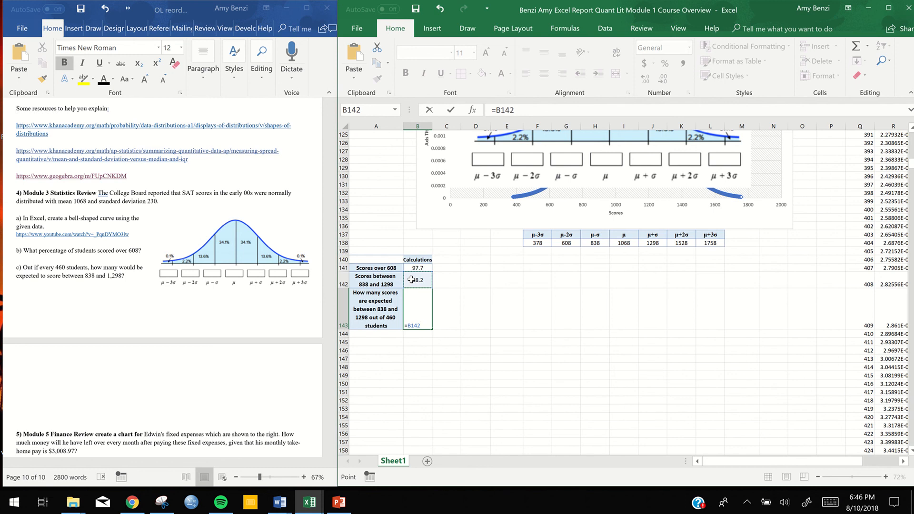
{"action": "key", "text": "BackSpace"}
{"action": "key", "text": "BackSpace"}
{"action": "key", "text": "BackSpace"}
{"action": "key", "text": "BackSpace"}
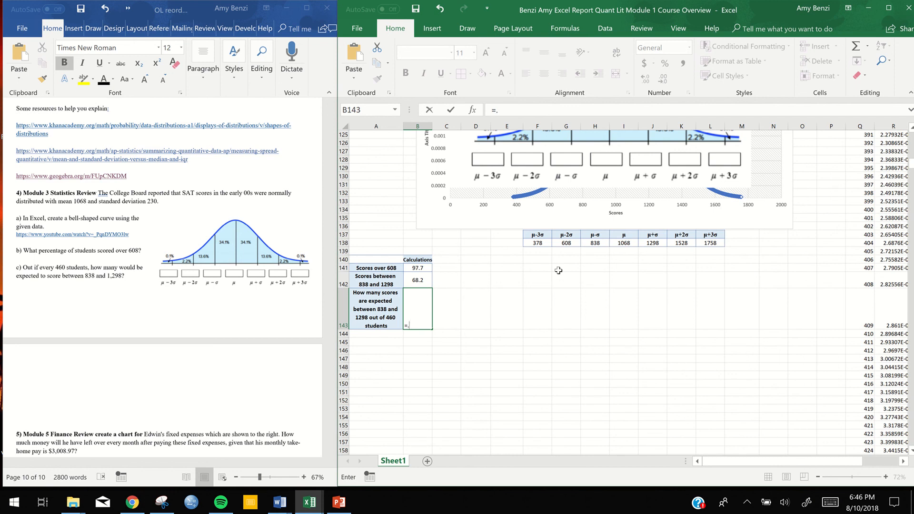
{"action": "type", "text": "682"}
{"action": "key", "text": "BackSpace"}
{"action": "key", "text": "BackSpace"}
{"action": "key", "text": "BackSpace"}
{"action": "key", "text": "BackSpace"}
{"action": "key", "text": "BackSpace"}
{"action": "left_click", "coordinate": [417, 280]}
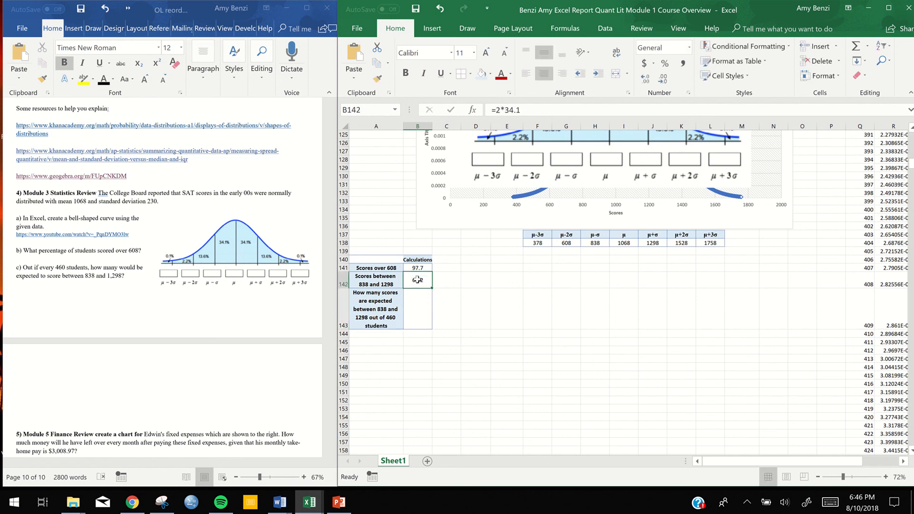
{"action": "double_click", "coordinate": [417, 279]}
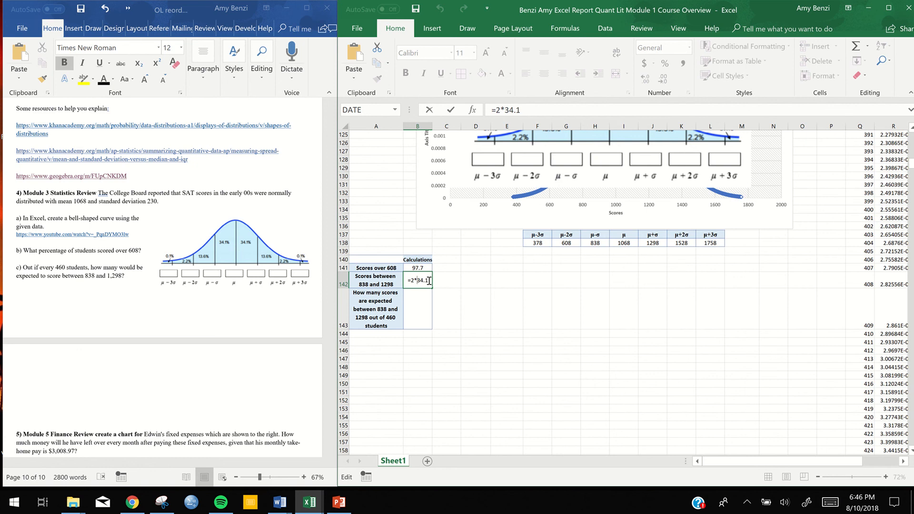
Enter the formula =.682*460 in B143 and centre the result horizontally and vertically
{"action": "left_click", "coordinate": [427, 298]}
{"action": "double_click", "coordinate": [427, 298]}
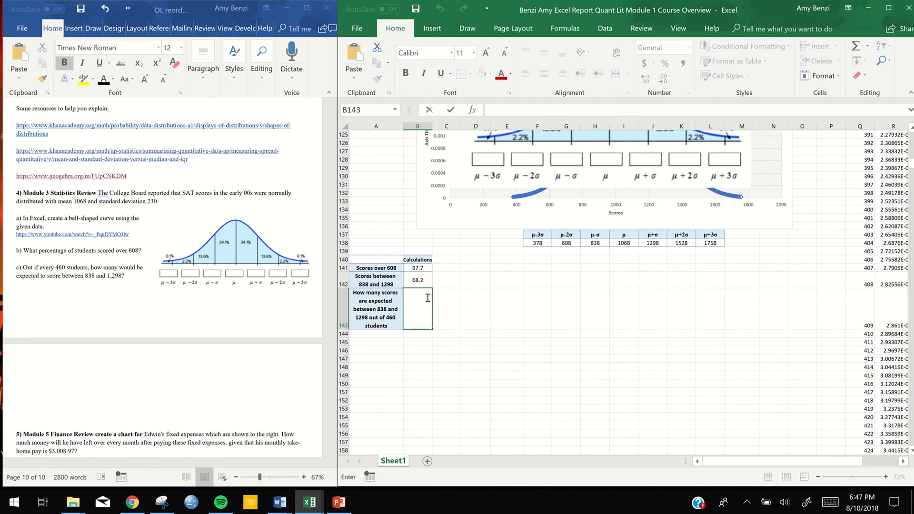
{"action": "type", "text": "=.682"}
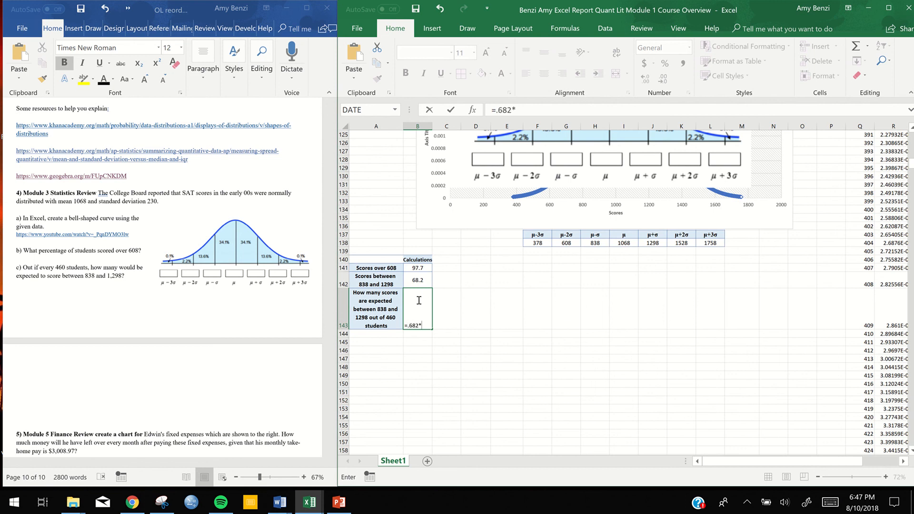
{"action": "type", "text": "*460"}
{"action": "key", "text": "Return"}
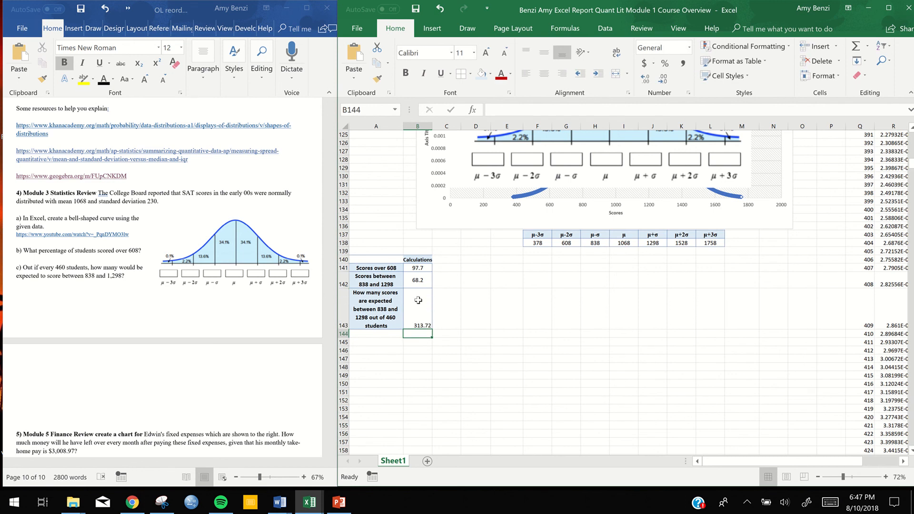
{"action": "left_click", "coordinate": [418, 300]}
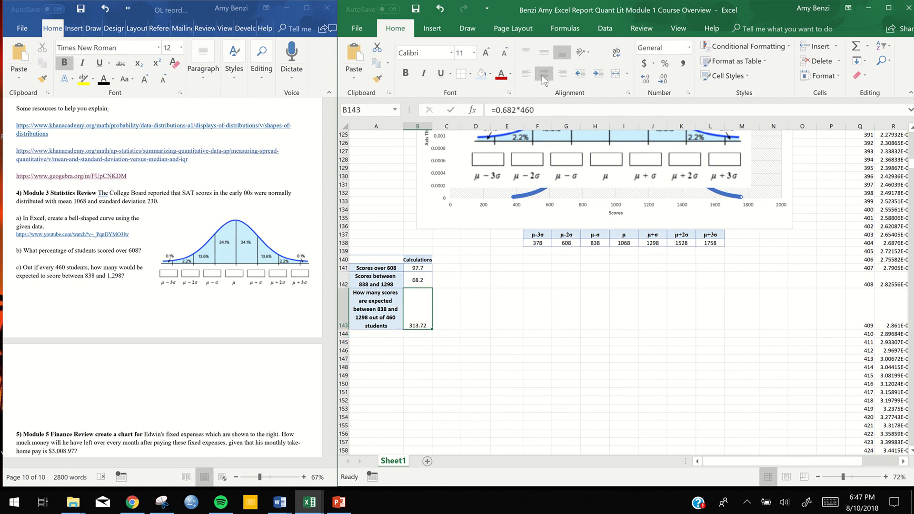
{"action": "left_click", "coordinate": [545, 54]}
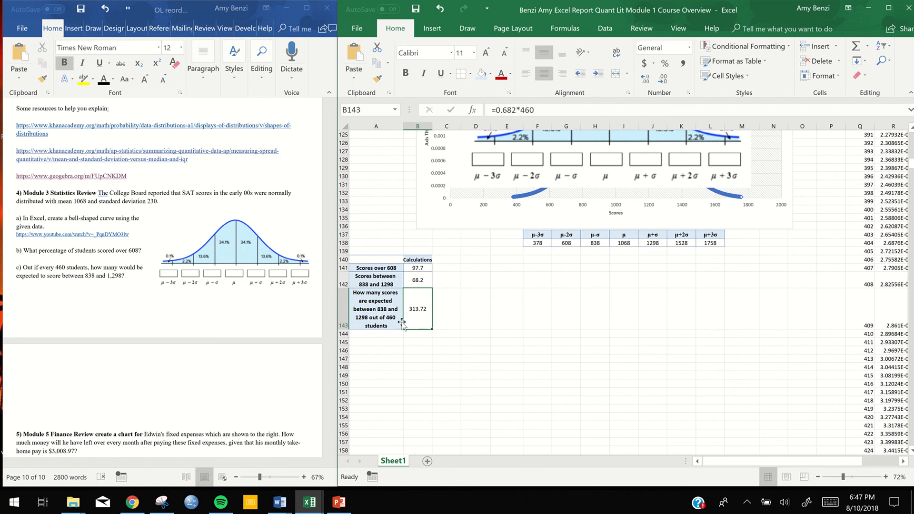
Insert an empty text box beside the calculations table, spanning about columns D to M and rows 140 to 150
{"action": "left_click", "coordinate": [434, 29]}
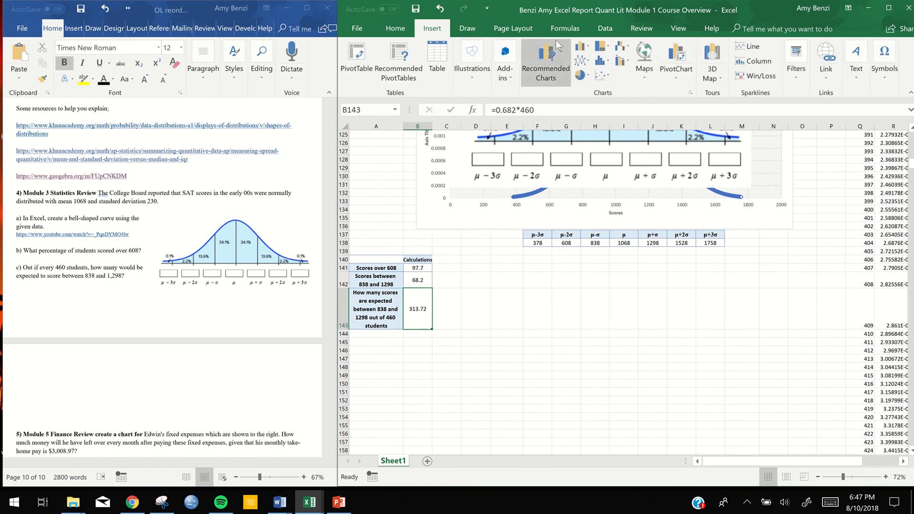
{"action": "left_click", "coordinate": [856, 81]}
{"action": "left_click", "coordinate": [777, 122]}
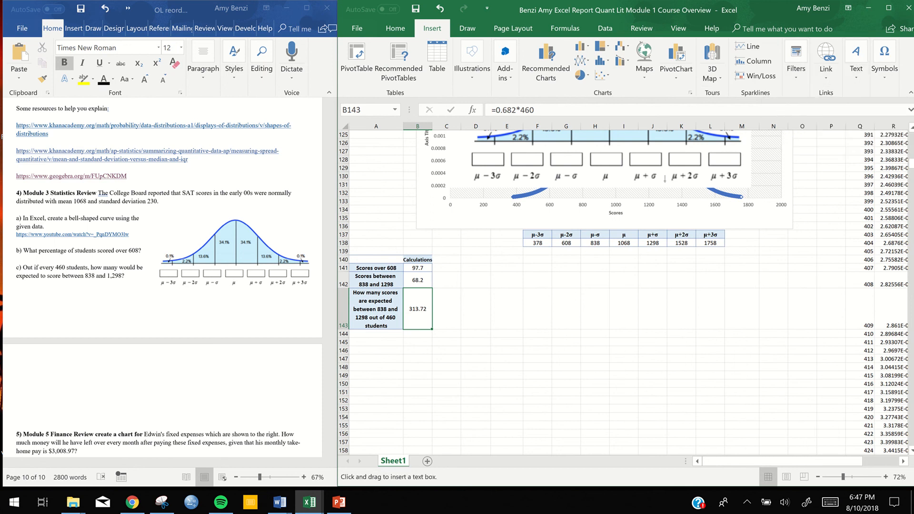
{"action": "left_click_drag", "start_coordinate": [456, 258], "coordinate": [770, 388]}
{"action": "left_click", "coordinate": [783, 313]}
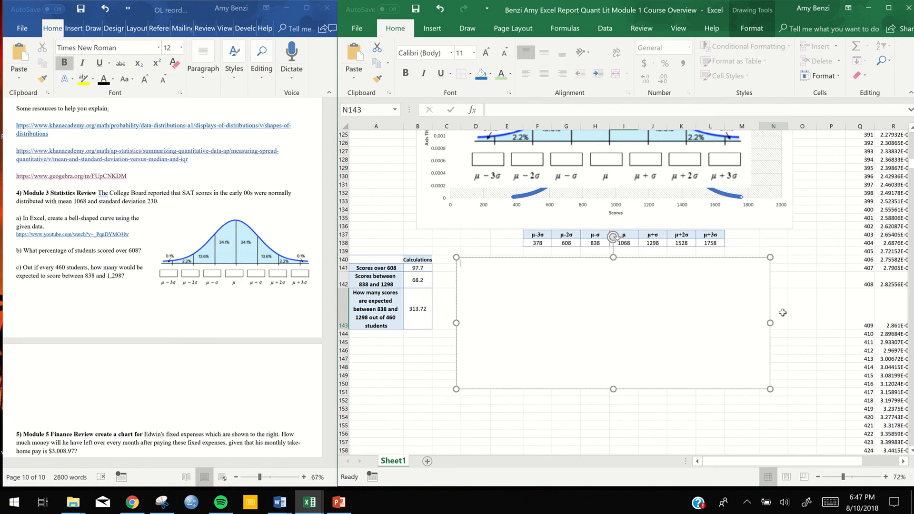
Delete the labelled bell curve picture that overlays the SAT scores chart
{"action": "scroll", "coordinate": [792, 271], "scroll_direction": "up", "scroll_amount": 1}
{"action": "scroll", "coordinate": [792, 272], "scroll_direction": "up", "scroll_amount": 3}
{"action": "left_click", "coordinate": [702, 241]}
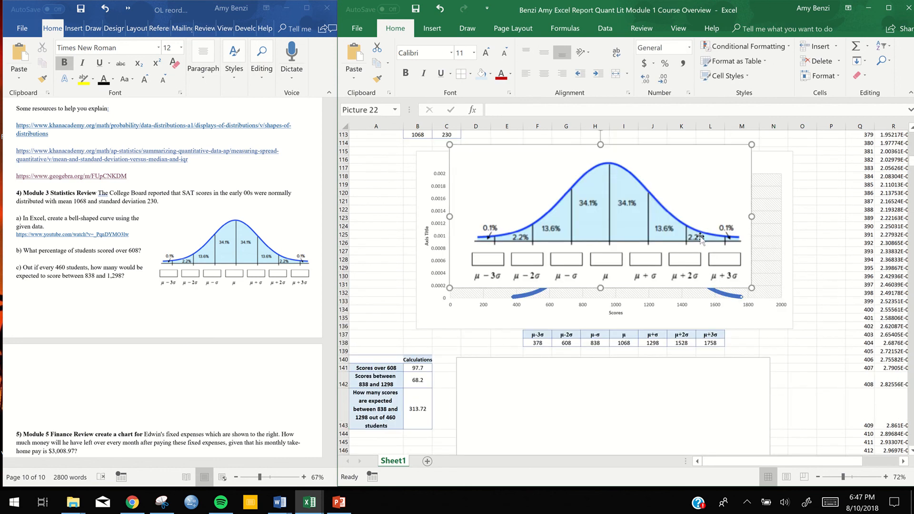
{"action": "key", "text": "Delete"}
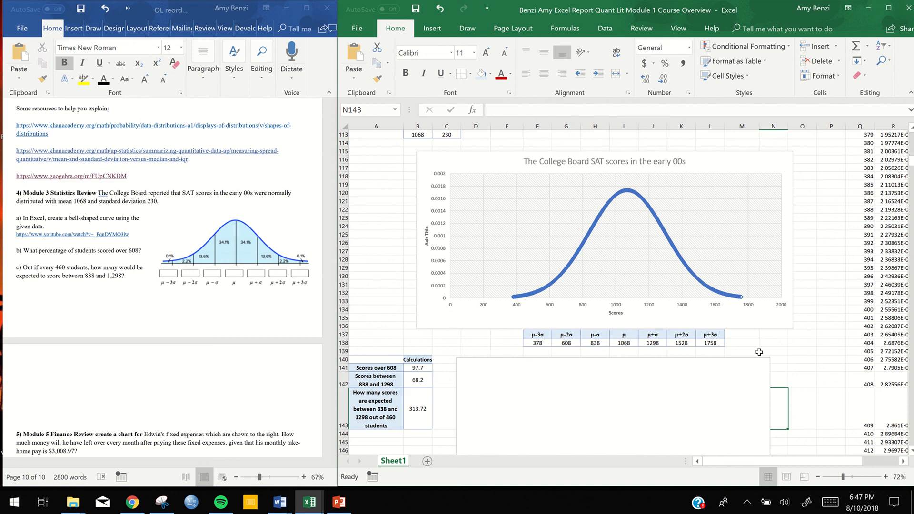
{"action": "left_click", "coordinate": [822, 351]}
{"action": "scroll", "coordinate": [821, 351], "scroll_direction": "down", "scroll_amount": 2}
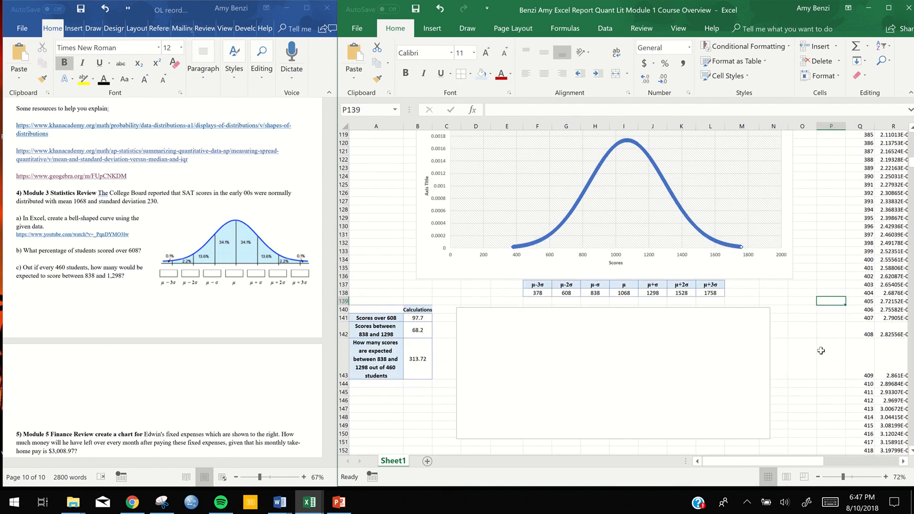
{"action": "scroll", "coordinate": [821, 351], "scroll_direction": "down", "scroll_amount": 1}
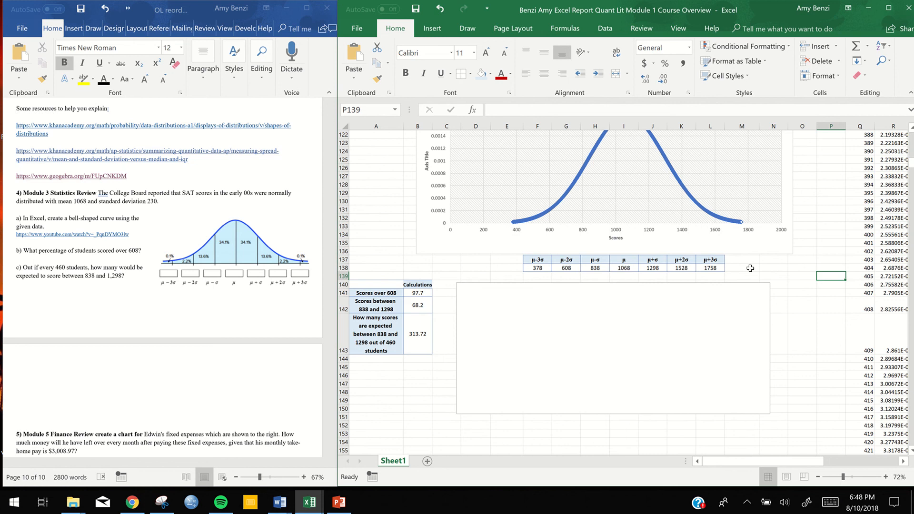
{"action": "scroll", "coordinate": [751, 268], "scroll_direction": "down", "scroll_amount": 3}
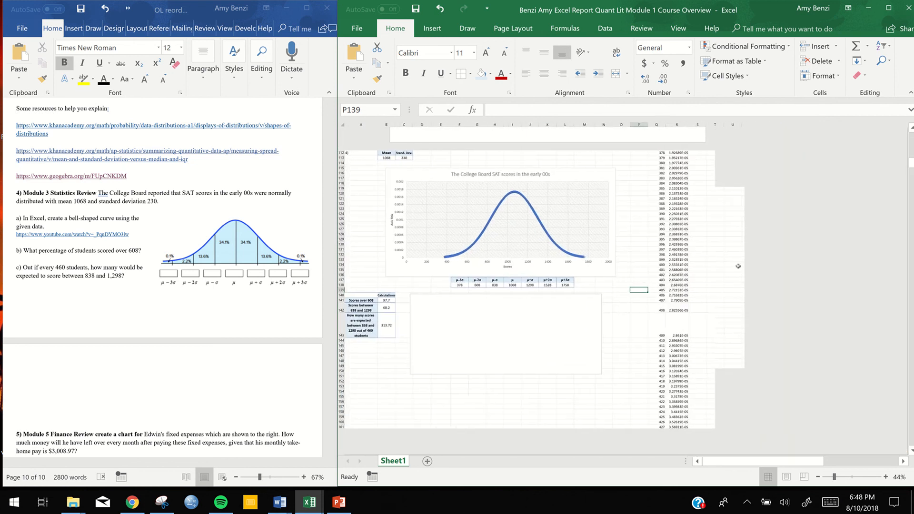